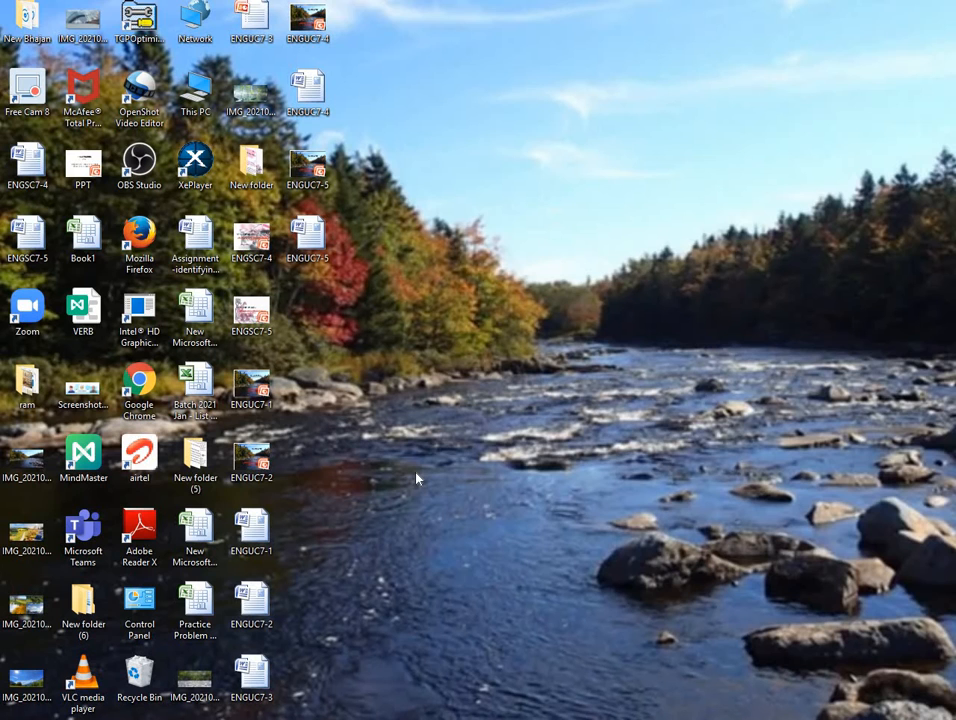
# Bring up Chrome on a new tab and type GOO into the address bar
pyautogui.hotkey('alt', 'Tab')
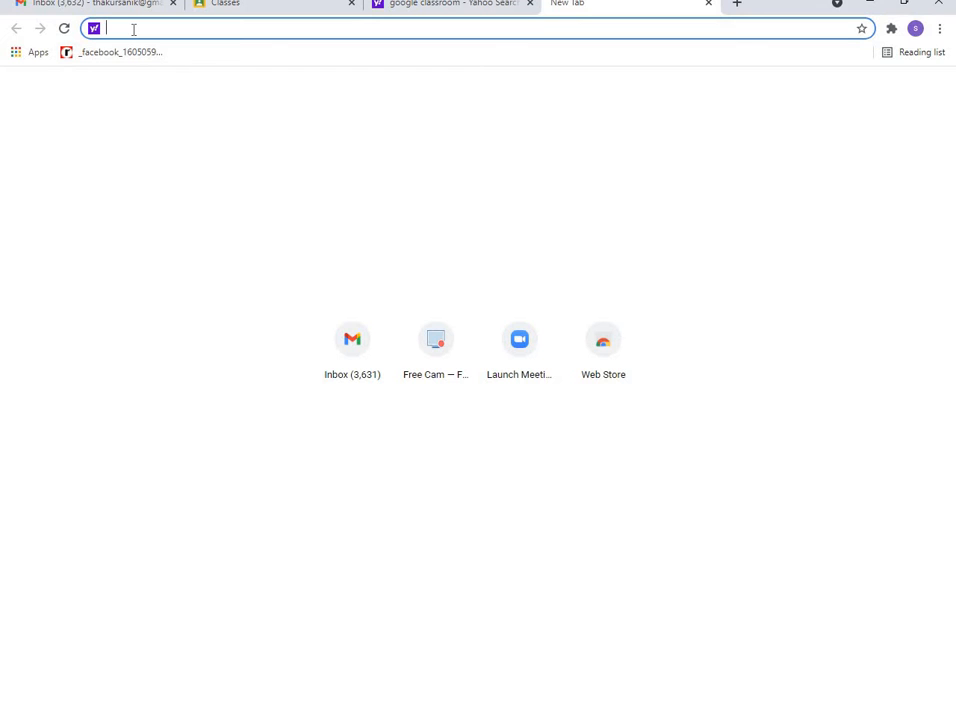
pyautogui.write('GOO')
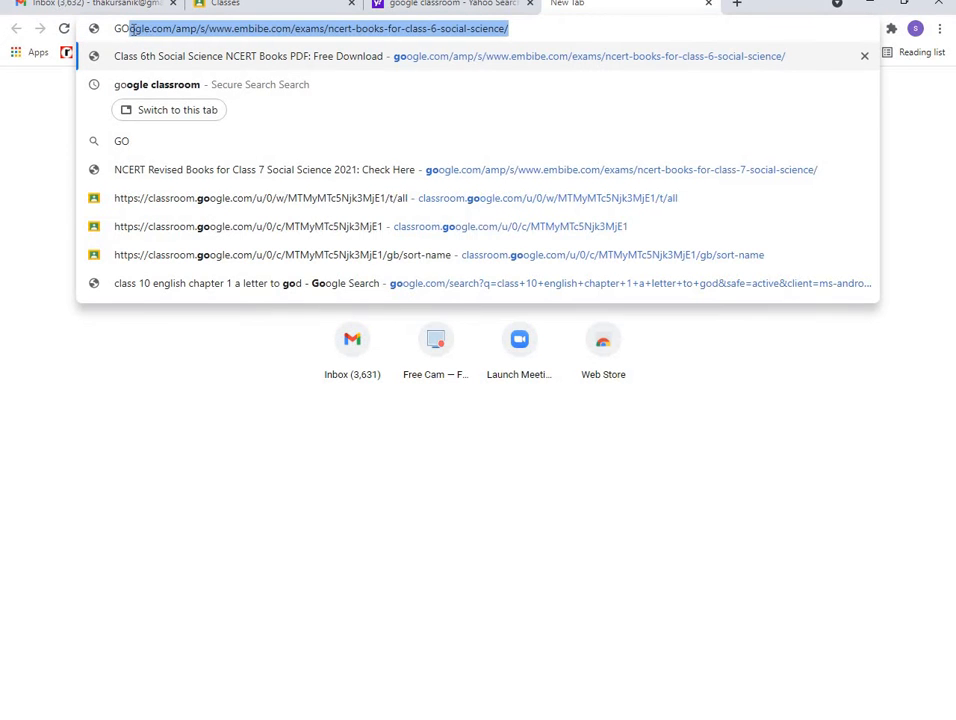
# Search for 'google classroom' and open the 'Sign in - Google Accounts' result
pyautogui.click(166, 89)
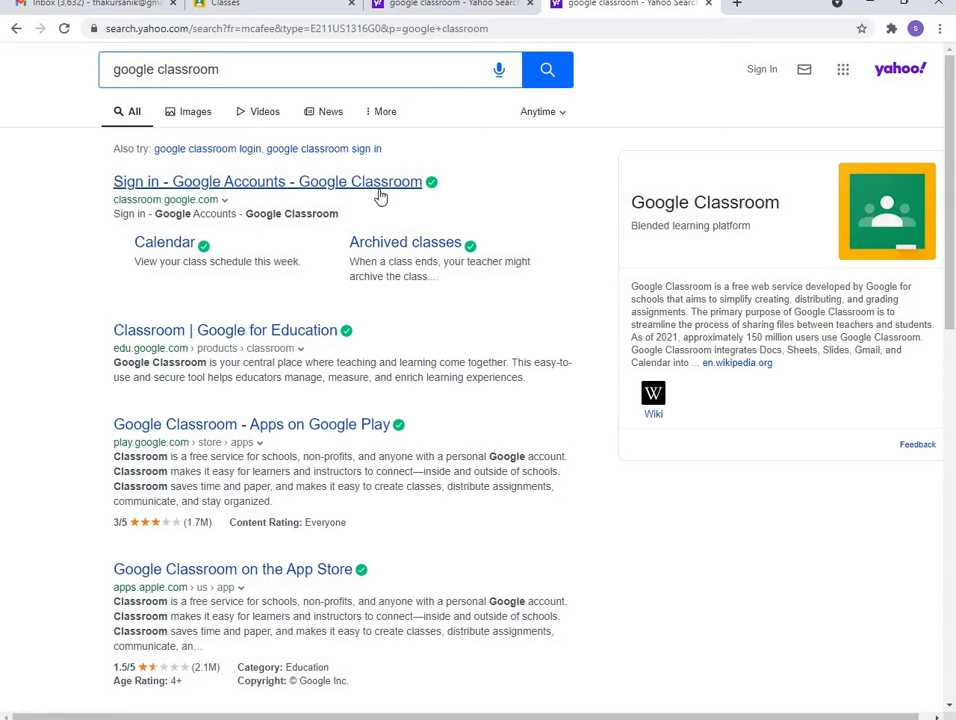
pyautogui.click(152, 190)
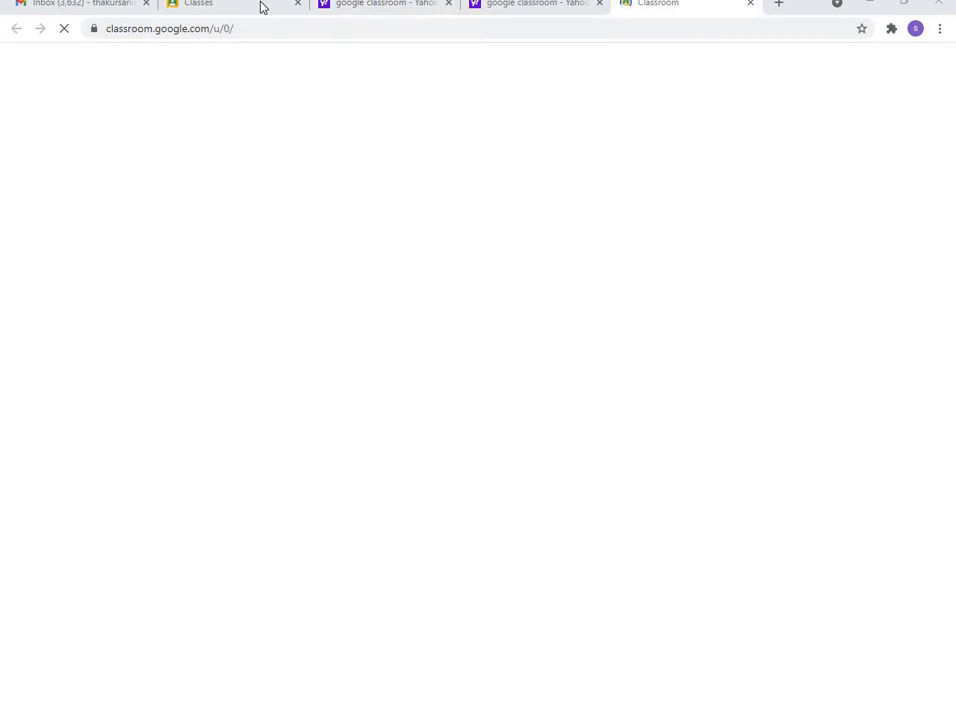
# From the Gmail inbox's Google apps grid, launch Classroom in a new tab
pyautogui.click(113, 5)
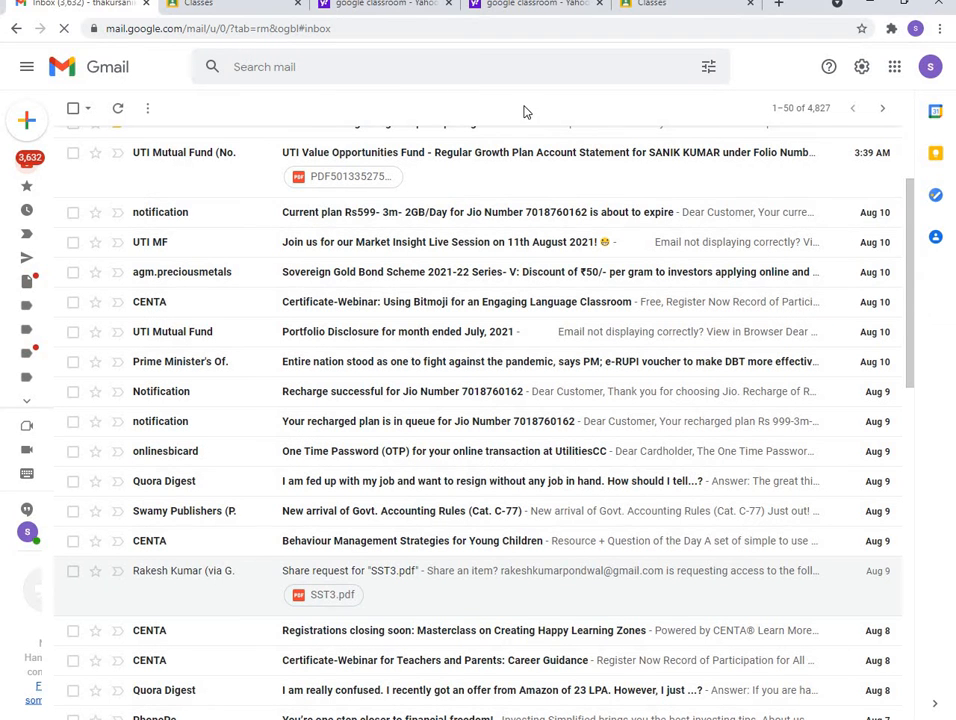
pyautogui.click(897, 75)
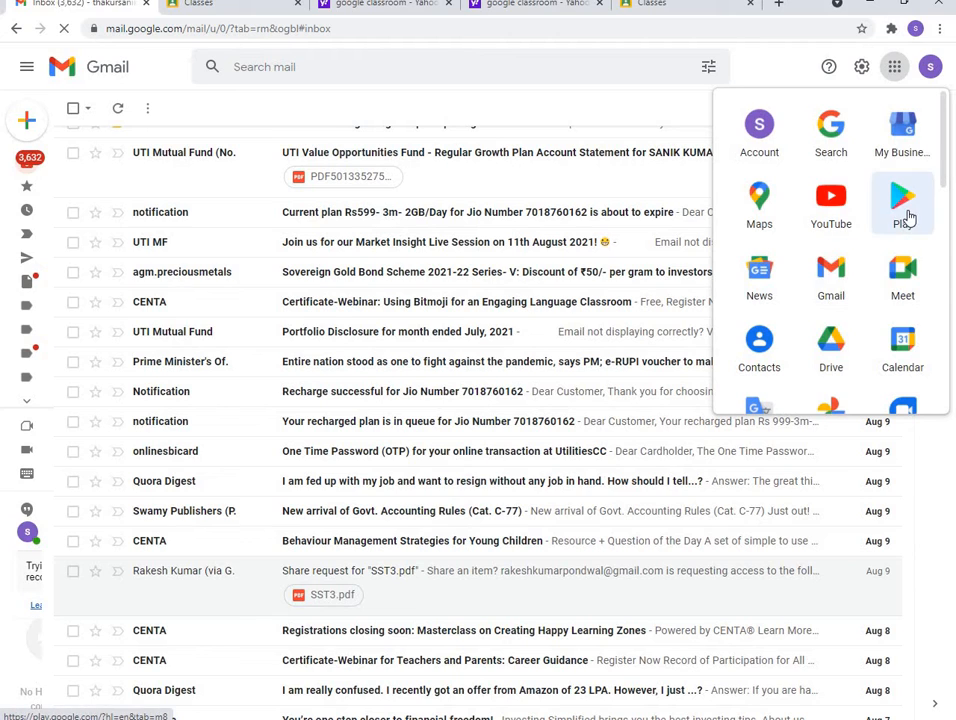
pyautogui.scroll(-1, 818, 289)
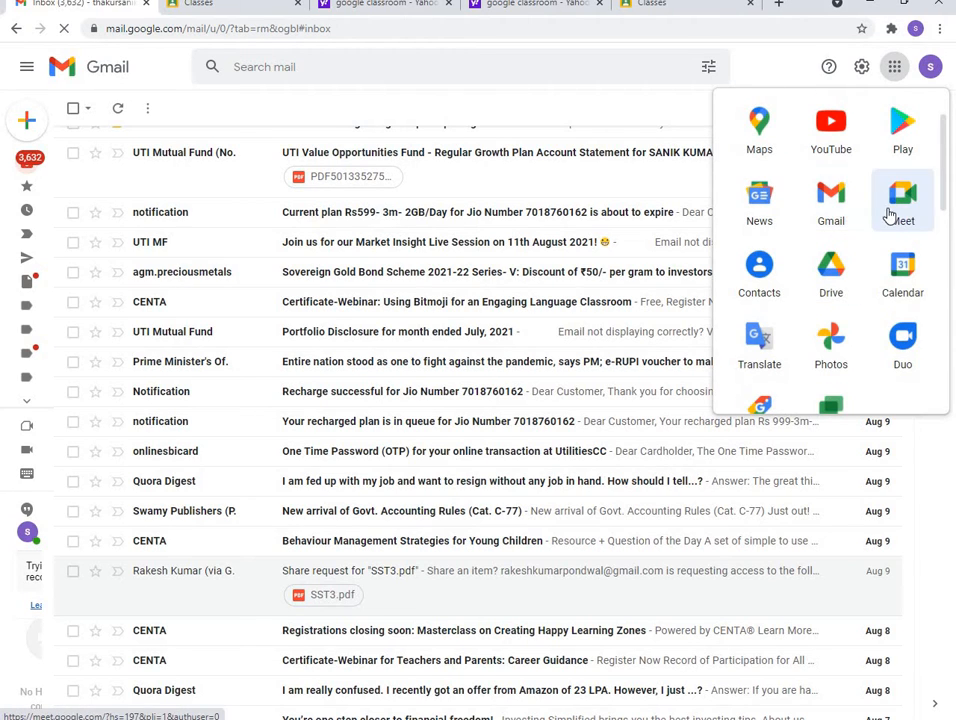
pyautogui.scroll(-1, 826, 293)
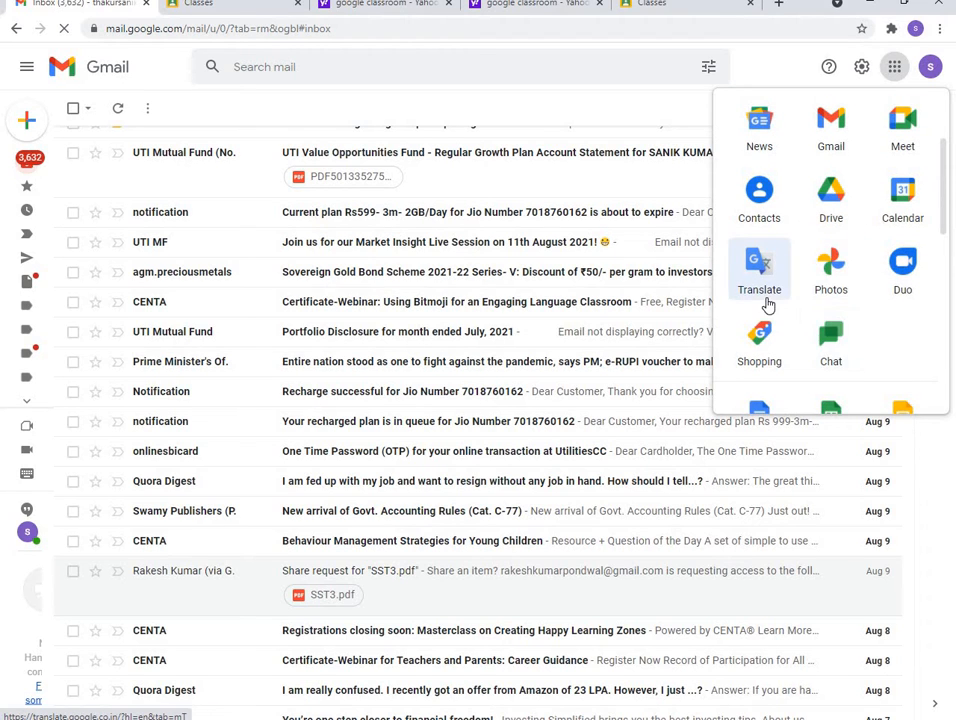
pyautogui.scroll(-2, 766, 304)
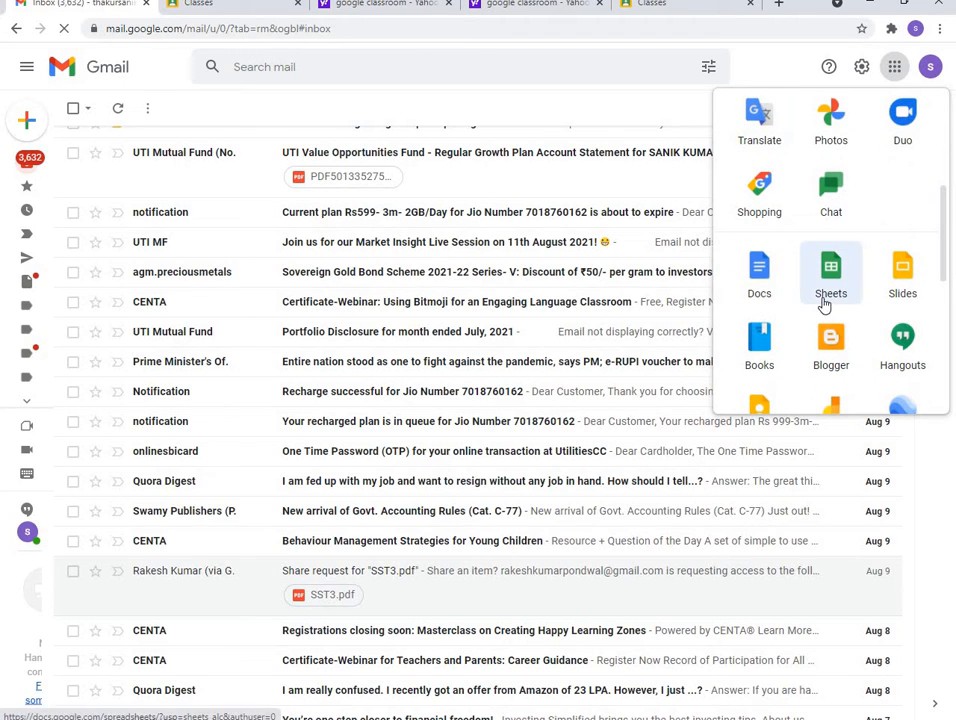
pyautogui.scroll(-3, 870, 322)
pyautogui.scroll(-1, 870, 322)
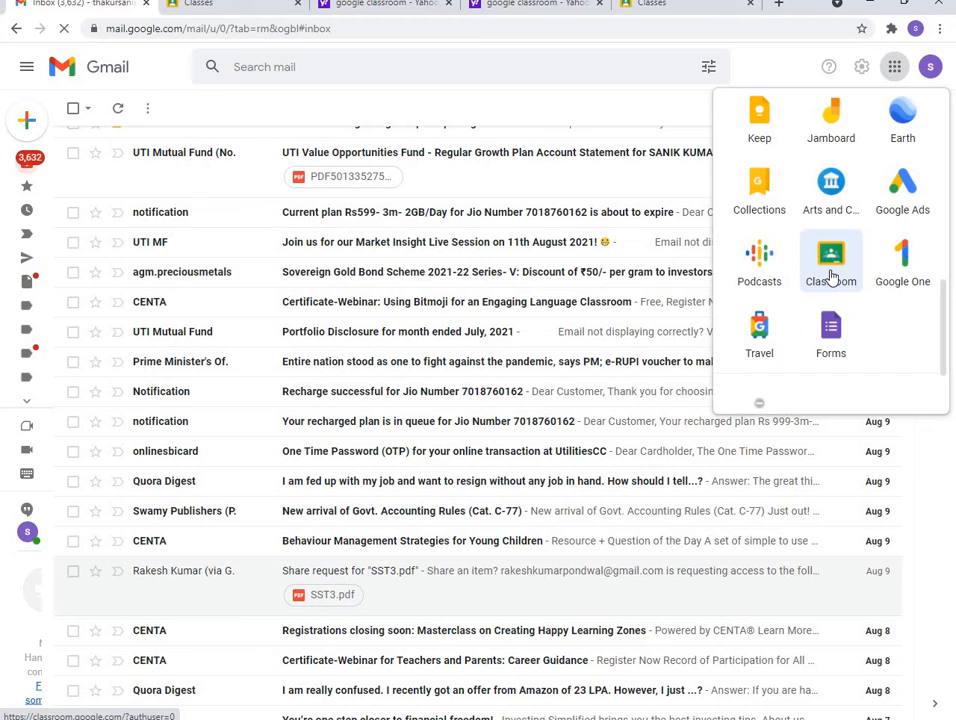
pyautogui.click(831, 277)
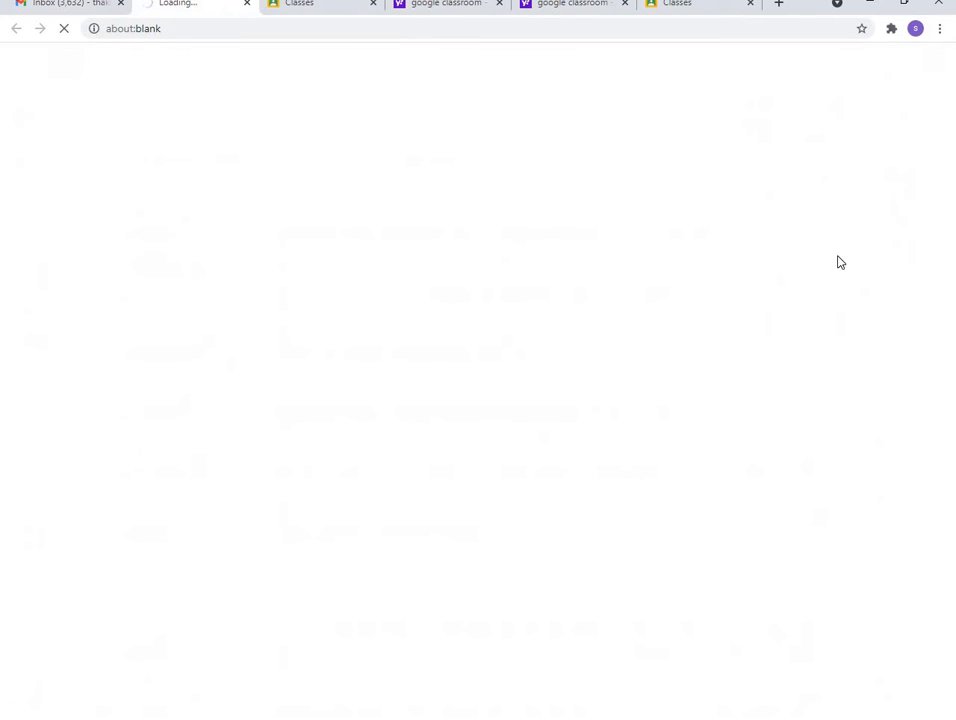
# Show the class list, close the duplicate Classes and Yahoo tabs, and open the + menu
pyautogui.click(337, 12)
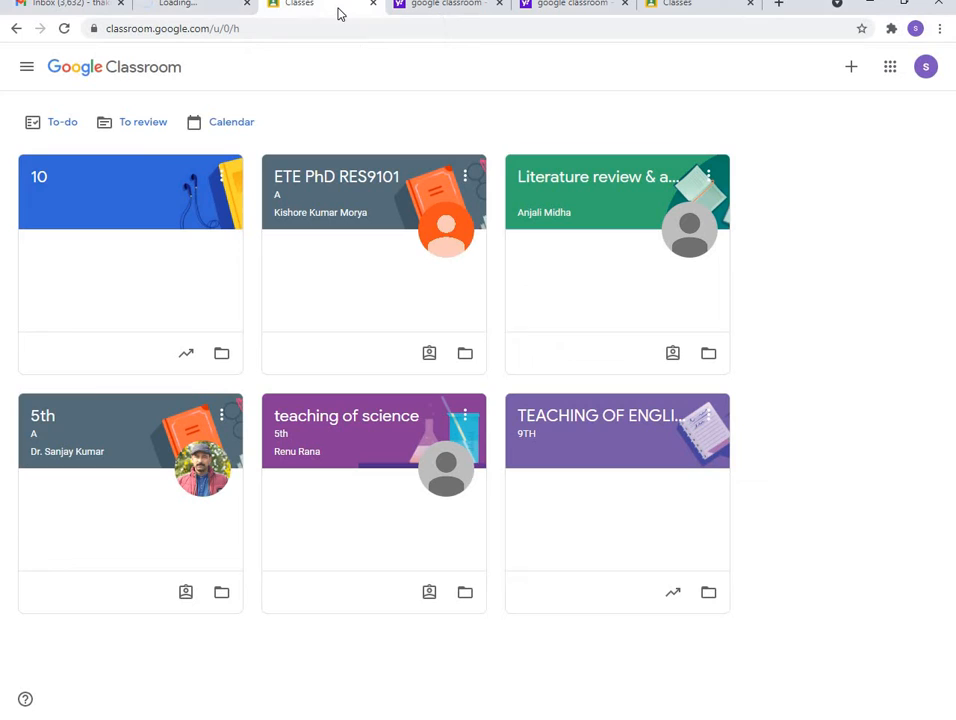
pyautogui.click(750, 5)
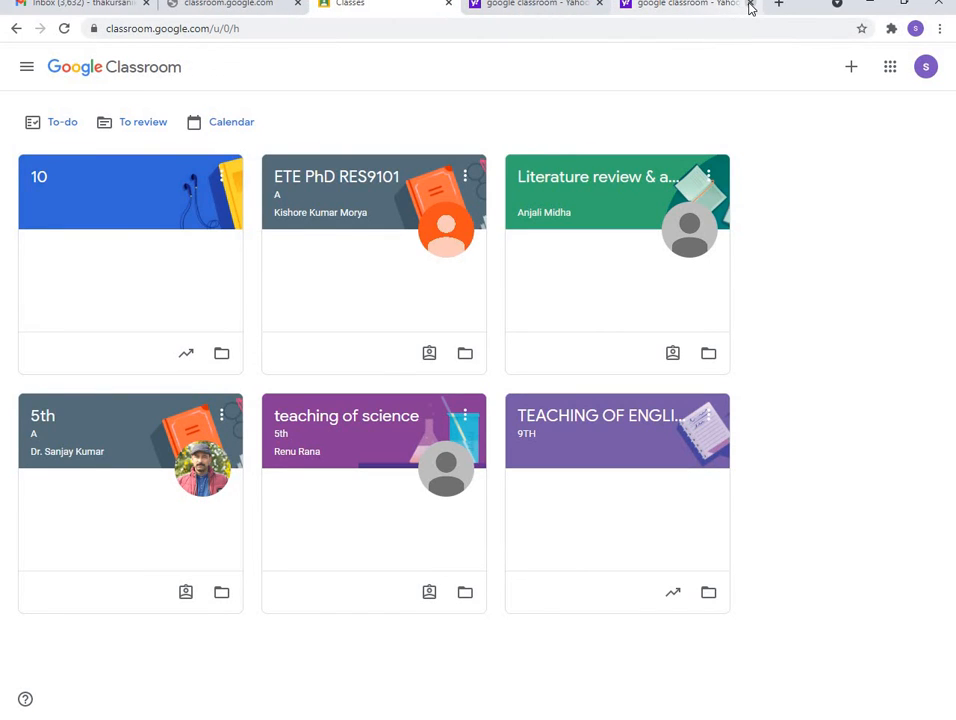
pyautogui.click(750, 5)
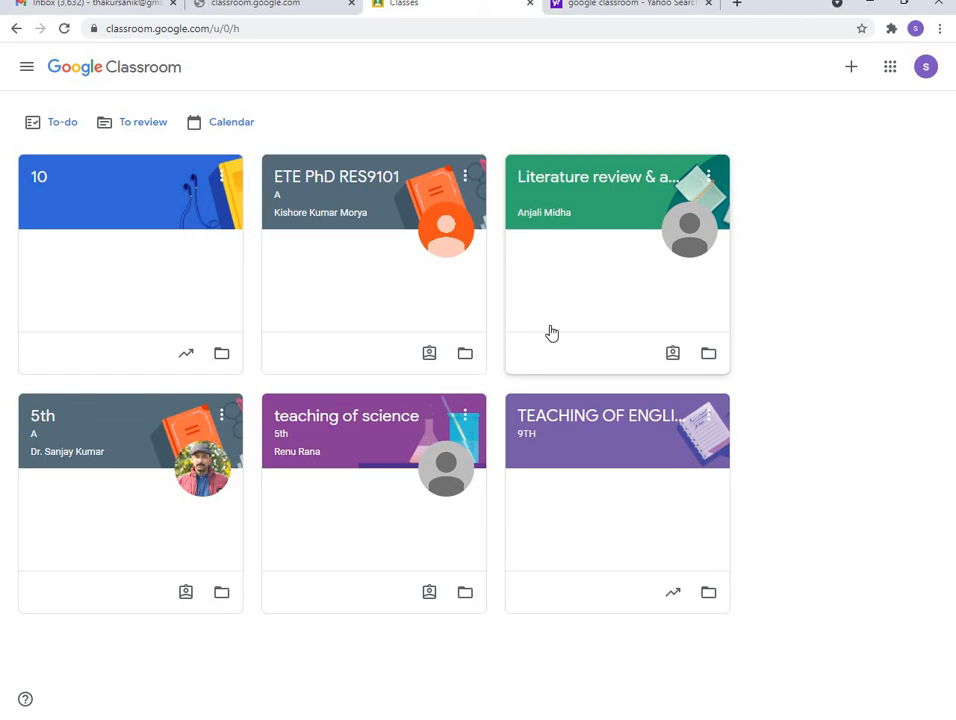
pyautogui.click(851, 72)
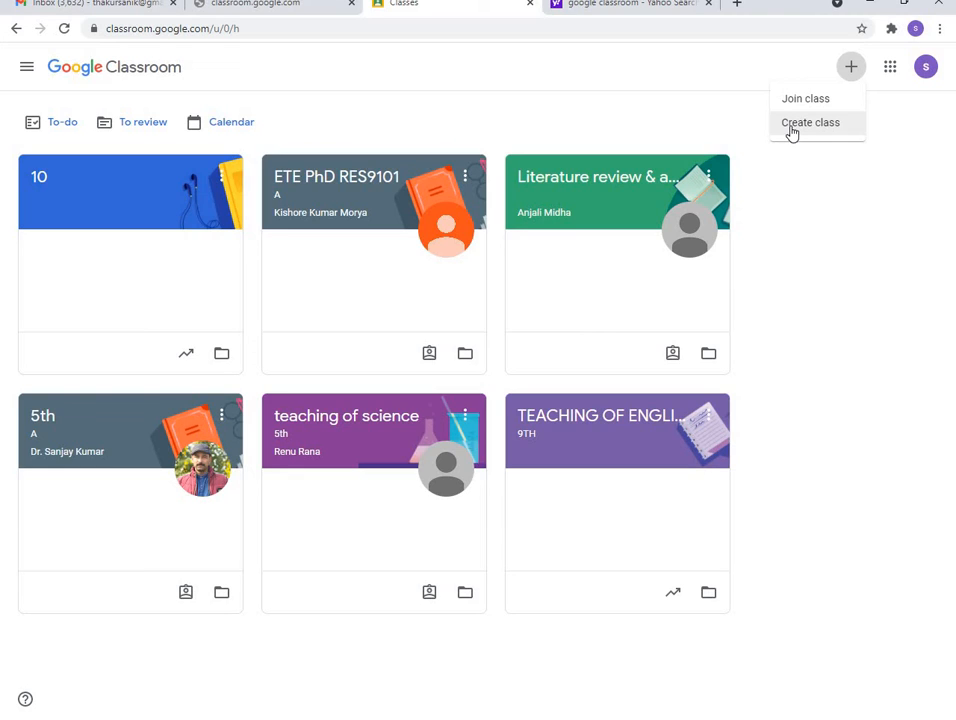
# Choose Create class, acknowledge the school-use notice, and continue to the empty form
pyautogui.click(791, 133)
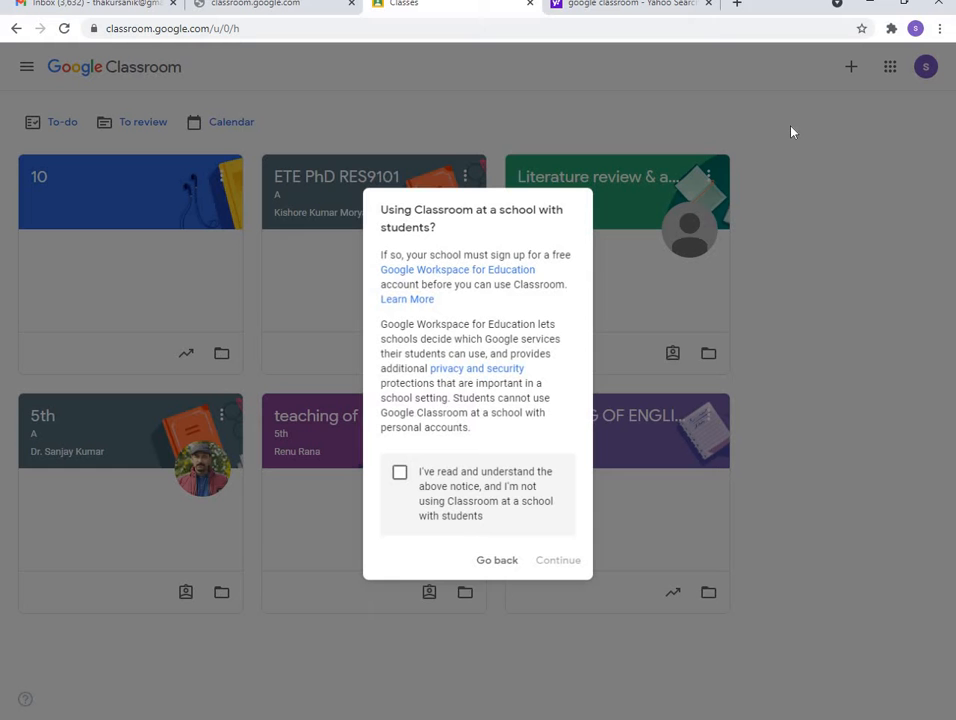
pyautogui.click(398, 476)
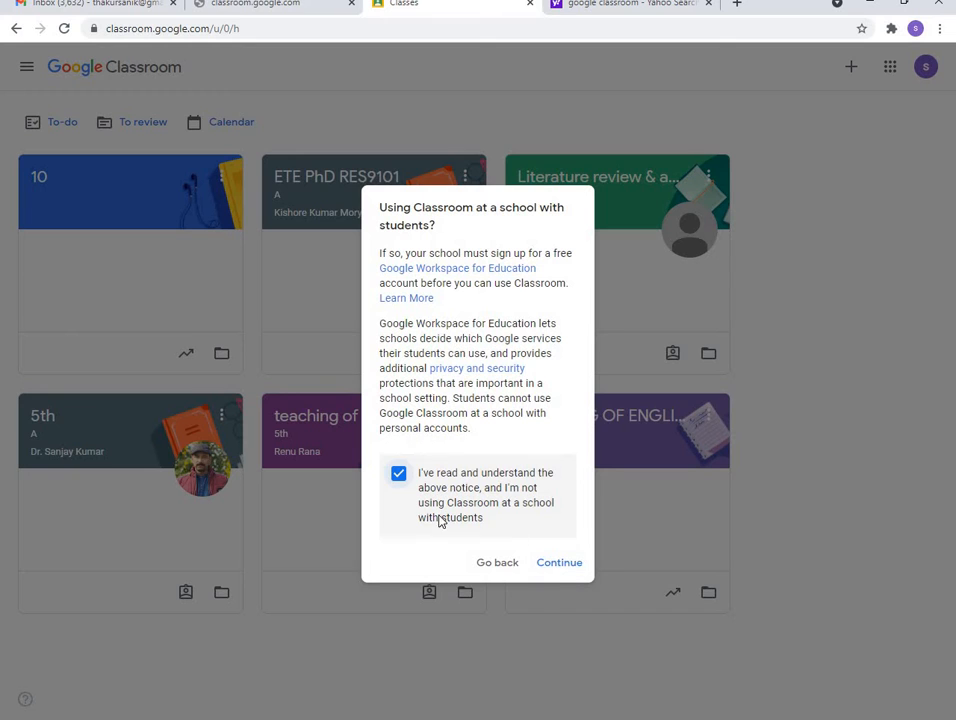
pyautogui.click(561, 564)
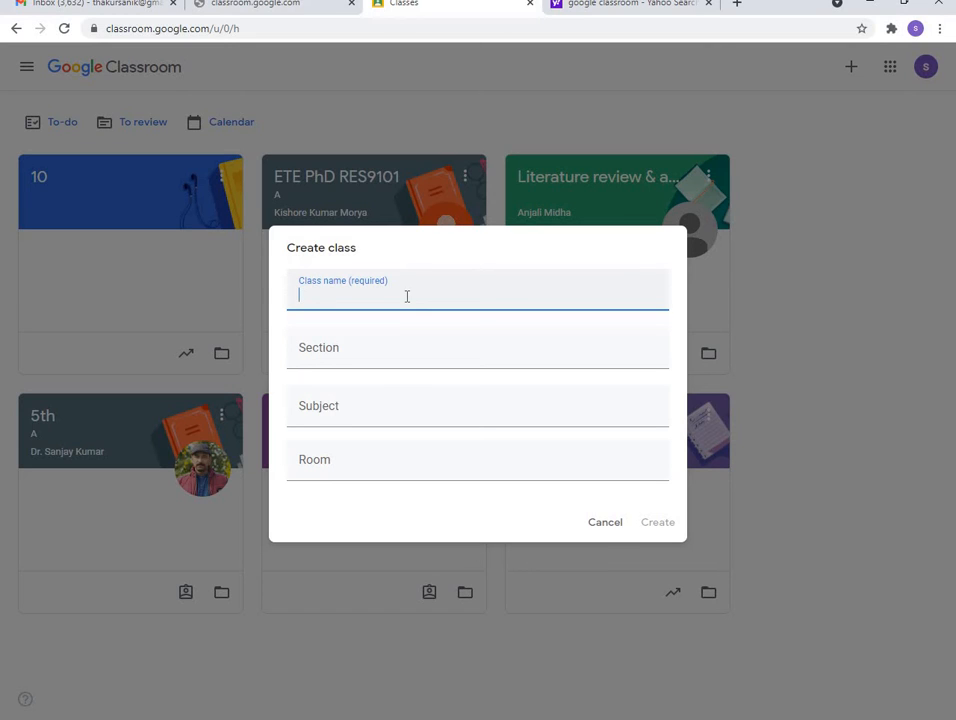
# Enter name TEACHING OF ENGLISH, section 9TH A, subject ENGLISH, then cancel the new class
pyautogui.write('TEACHIN')
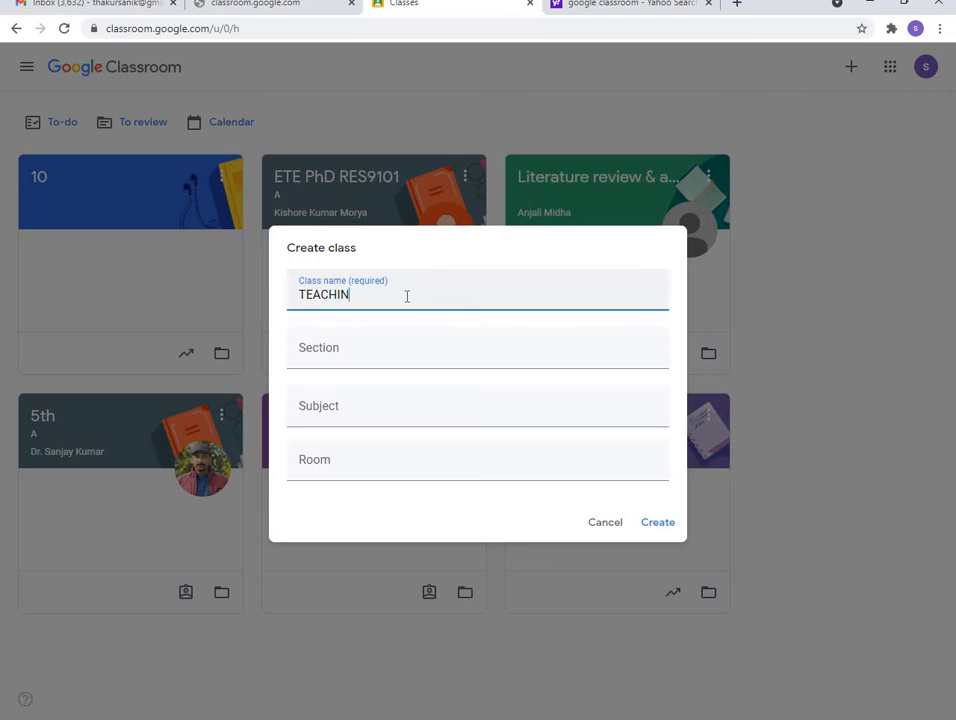
pyautogui.write('G OF ENGLISH')
pyautogui.click(371, 364)
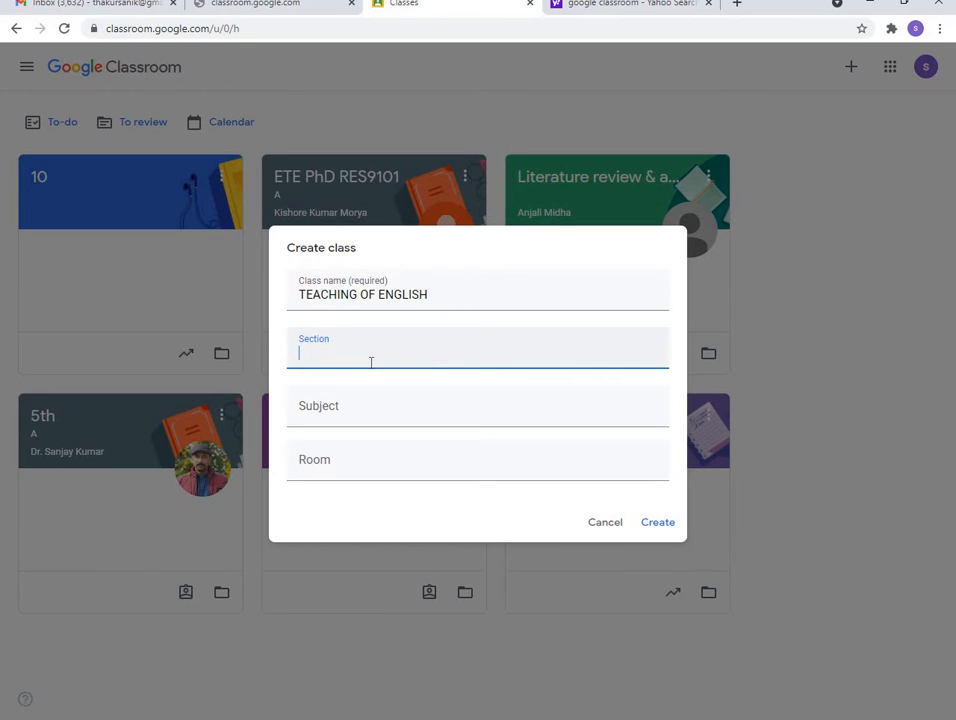
pyautogui.write('9TH A')
pyautogui.click(358, 402)
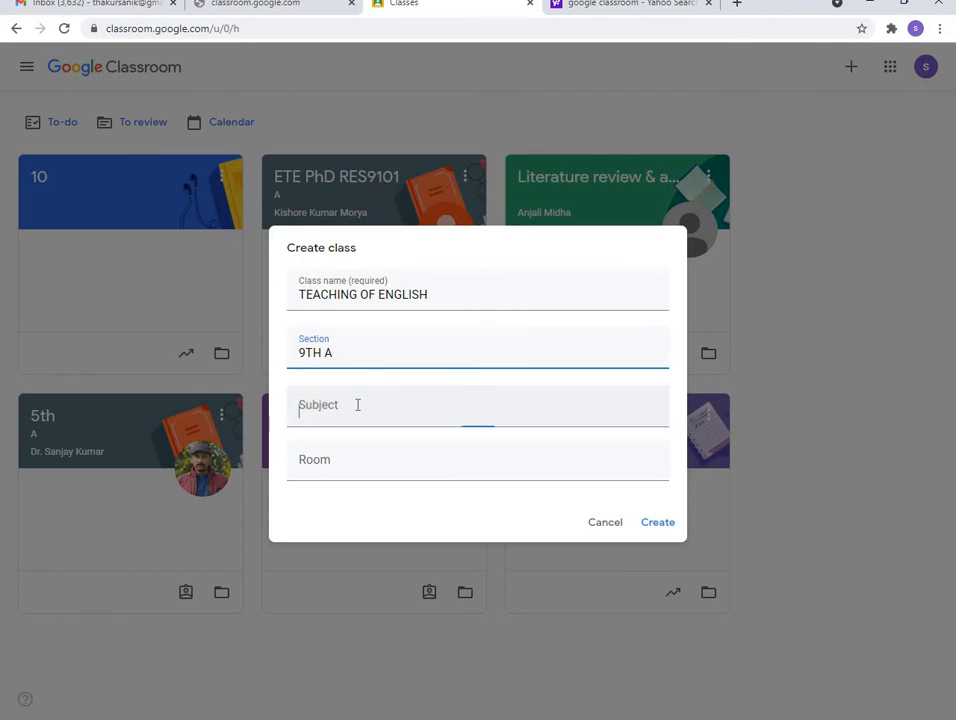
pyautogui.write('E')
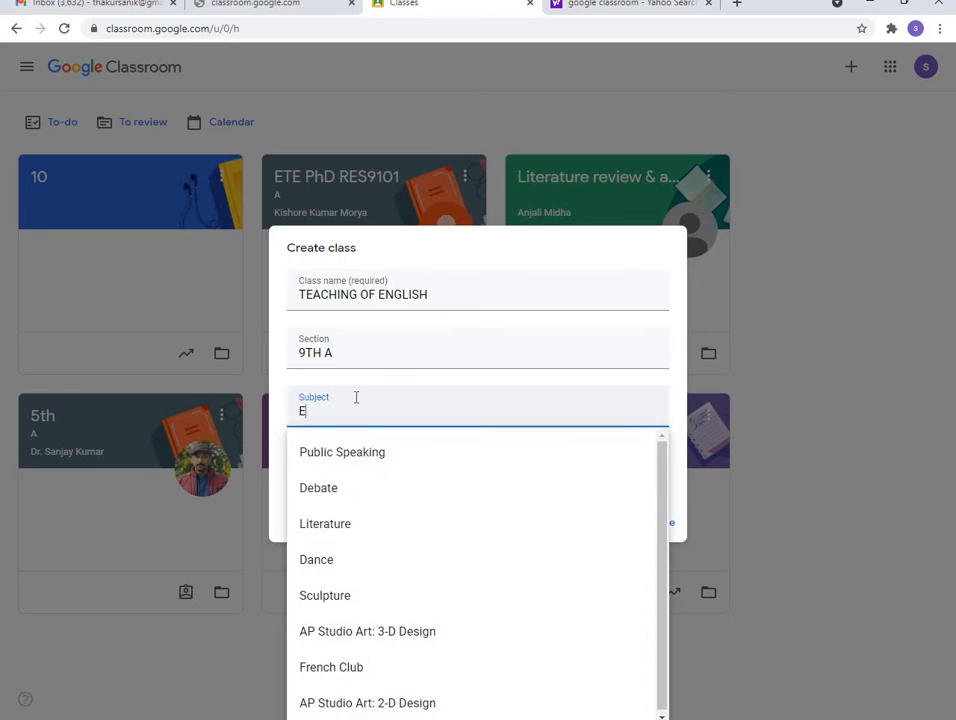
pyautogui.write('NGLI')
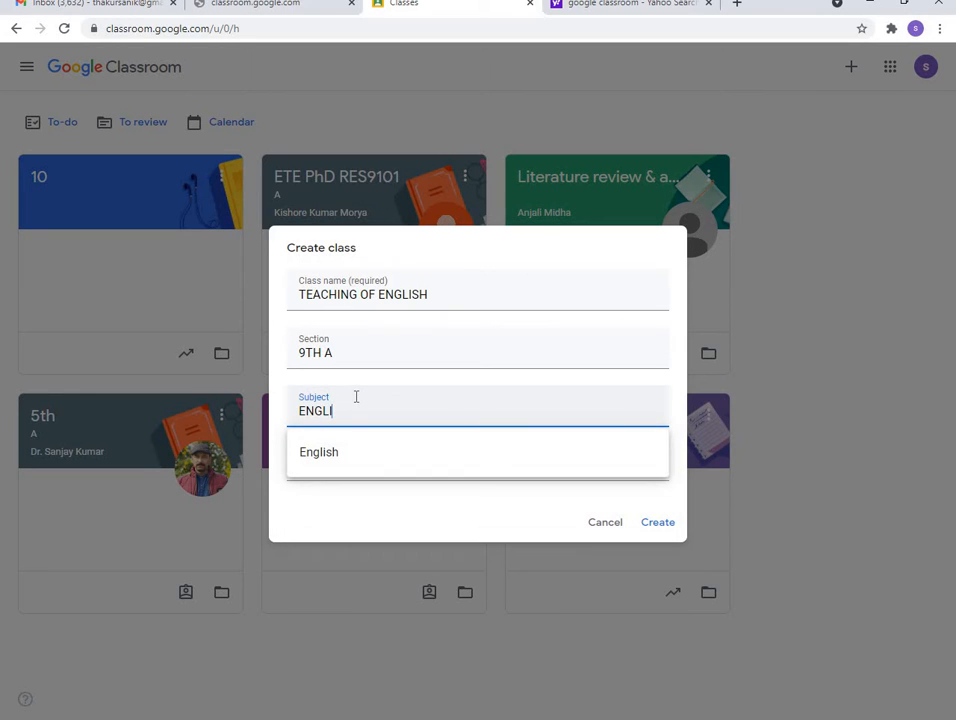
pyautogui.write('SH')
pyautogui.click(379, 488)
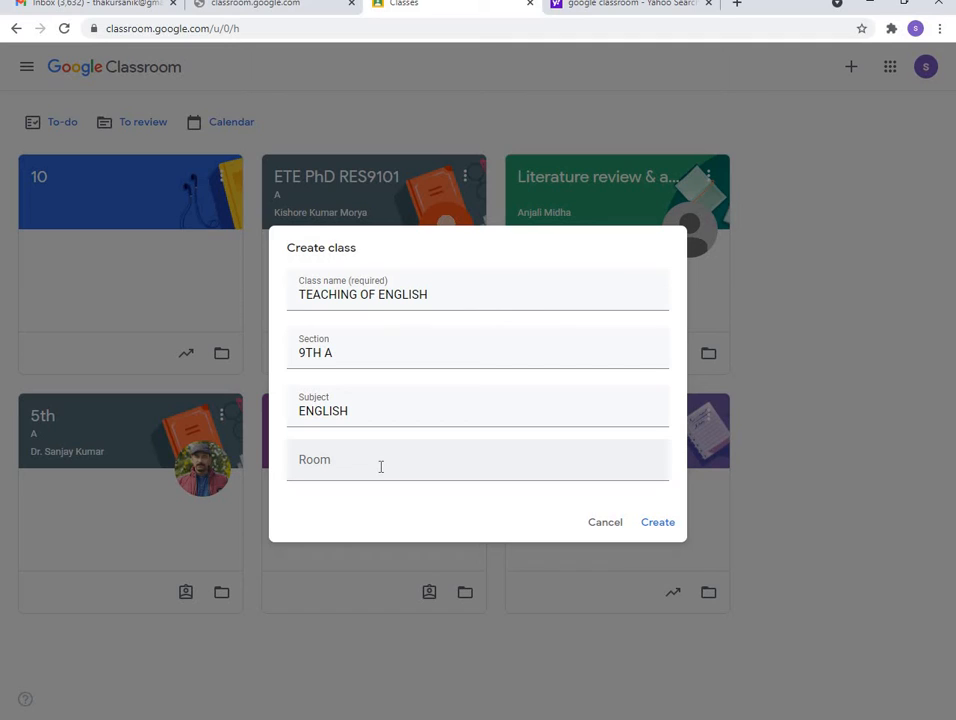
pyautogui.click(603, 524)
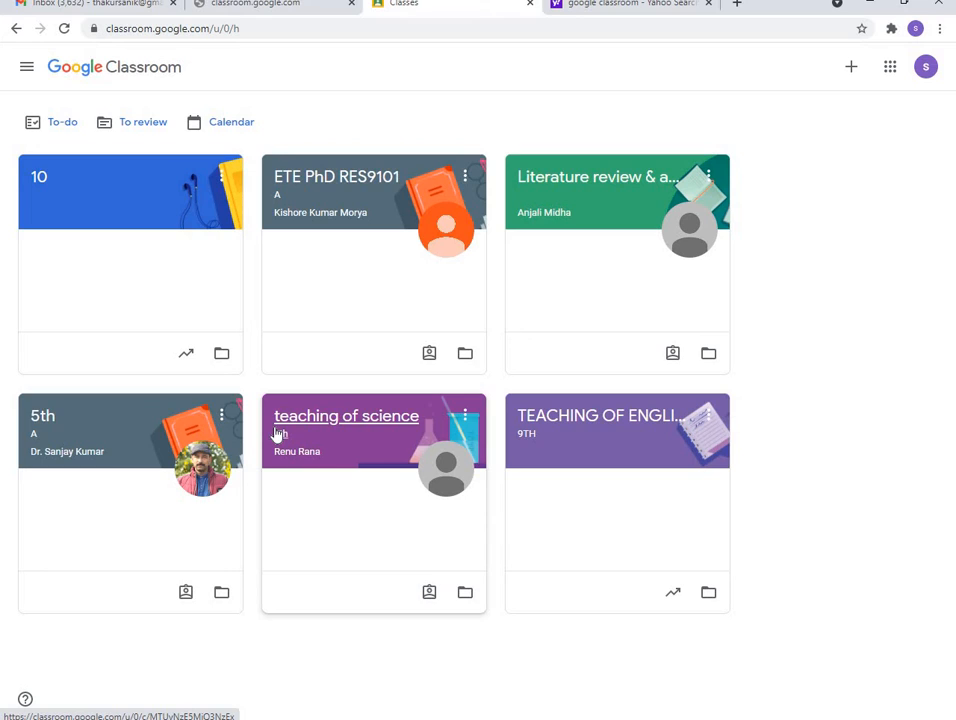
# Open the TEACHING OF ENGLISH 9TH class and highlight part of its class code
pyautogui.click(562, 437)
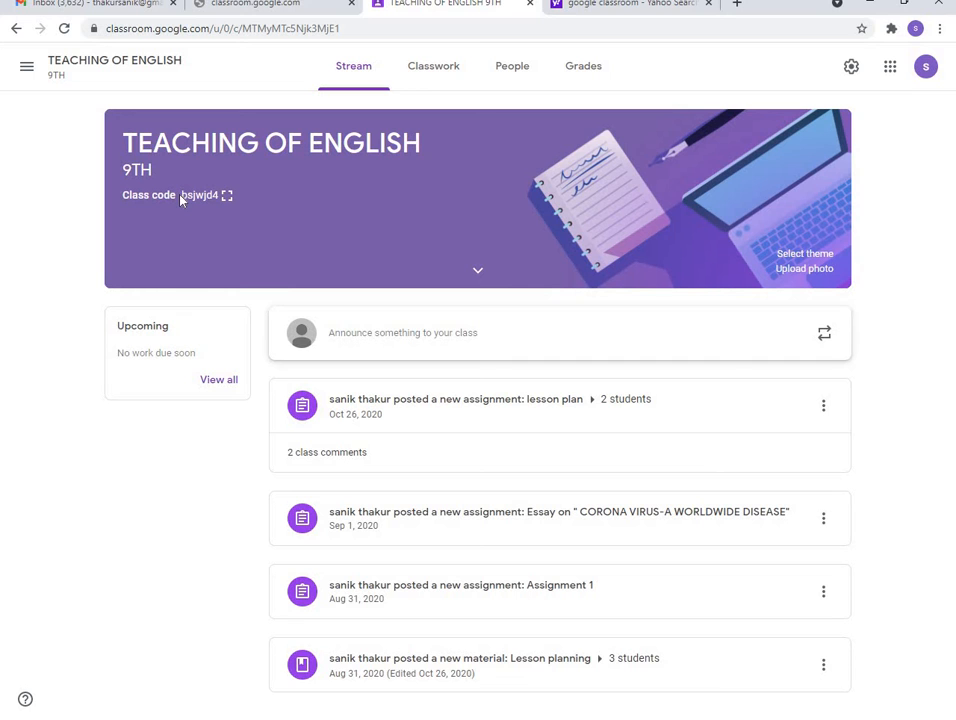
pyautogui.moveTo(196, 197); pyautogui.dragTo(212, 199)
pyautogui.click(229, 197)
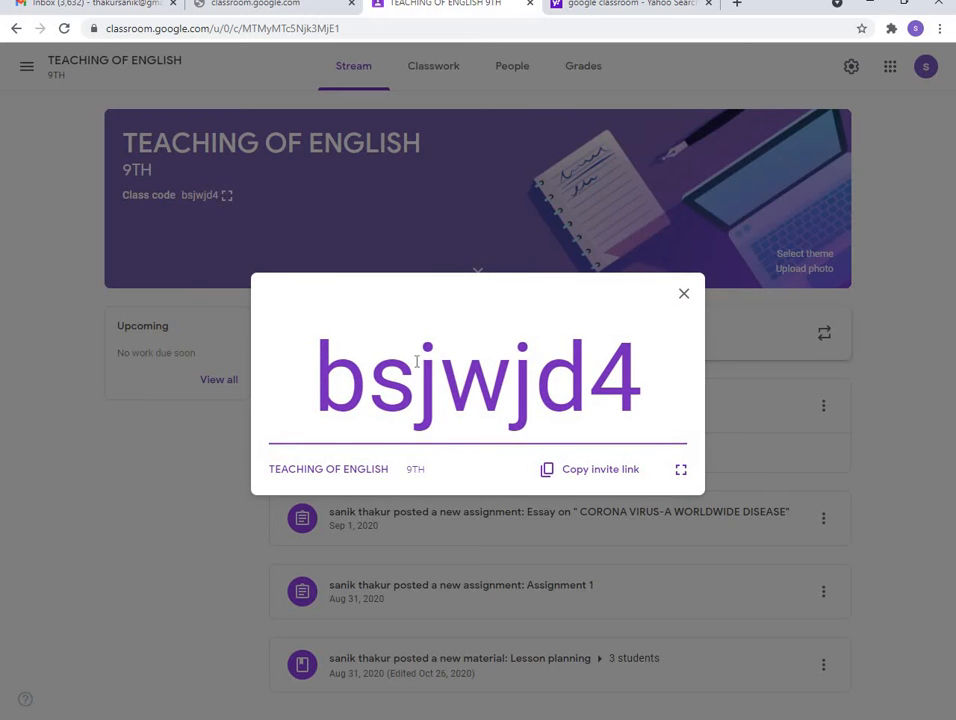
pyautogui.click(588, 476)
pyautogui.click(684, 296)
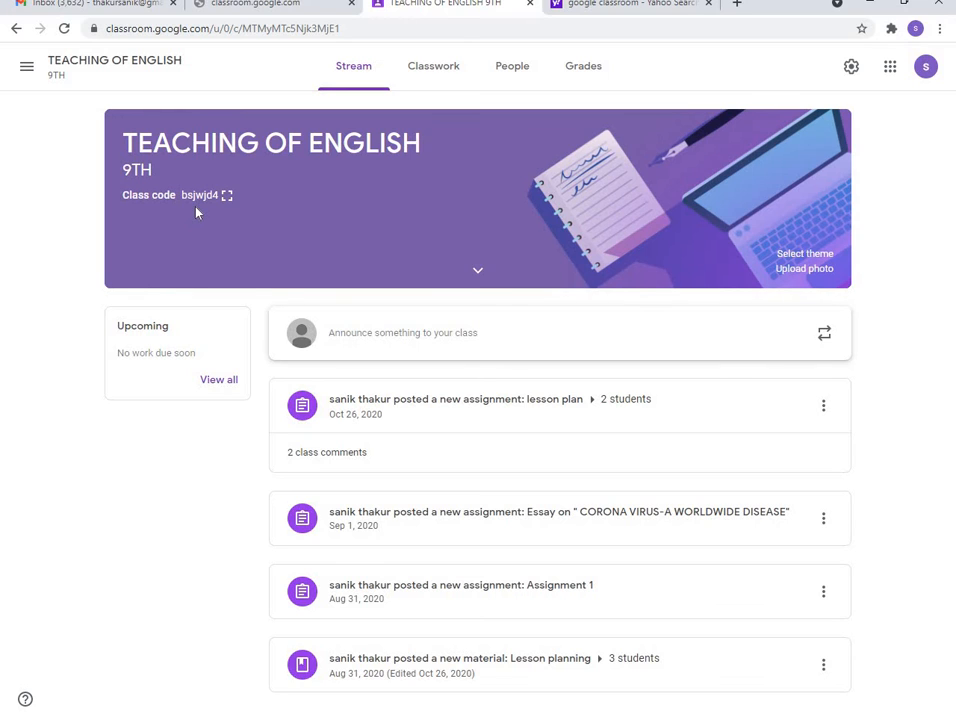
# Open the class settings and scroll to the General invite-code and stream options
pyautogui.click(851, 68)
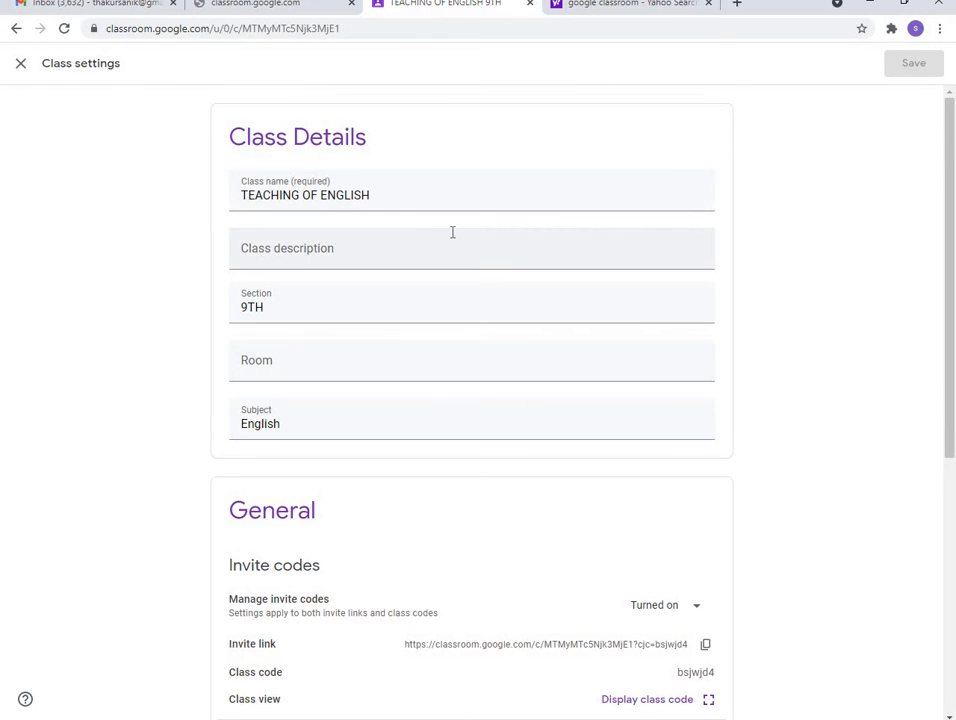
pyautogui.scroll(-1, 452, 232)
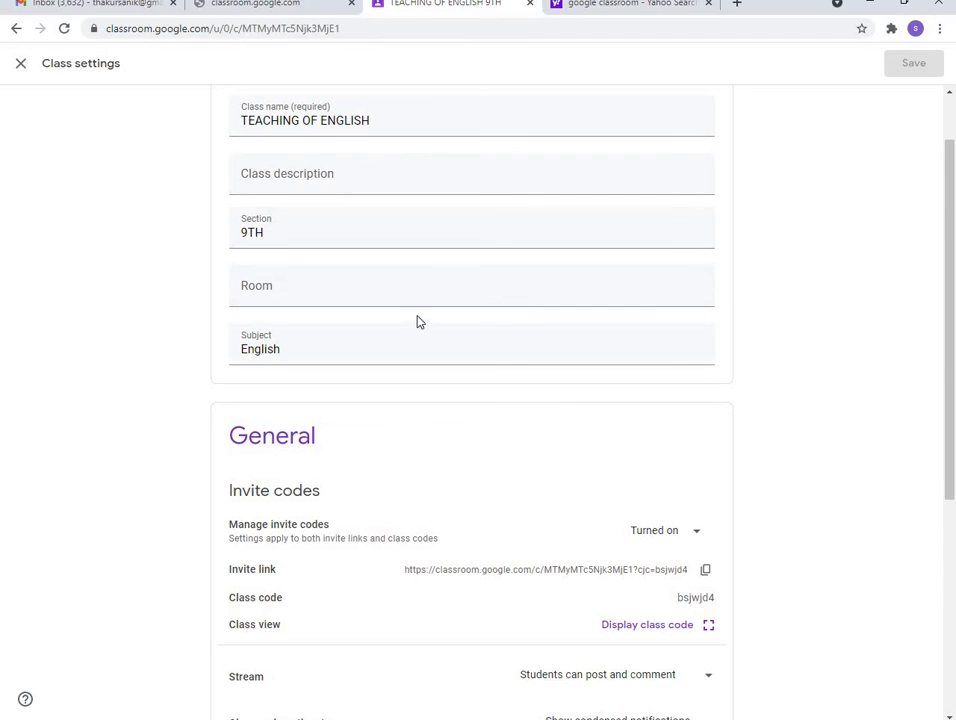
pyautogui.scroll(-3, 419, 321)
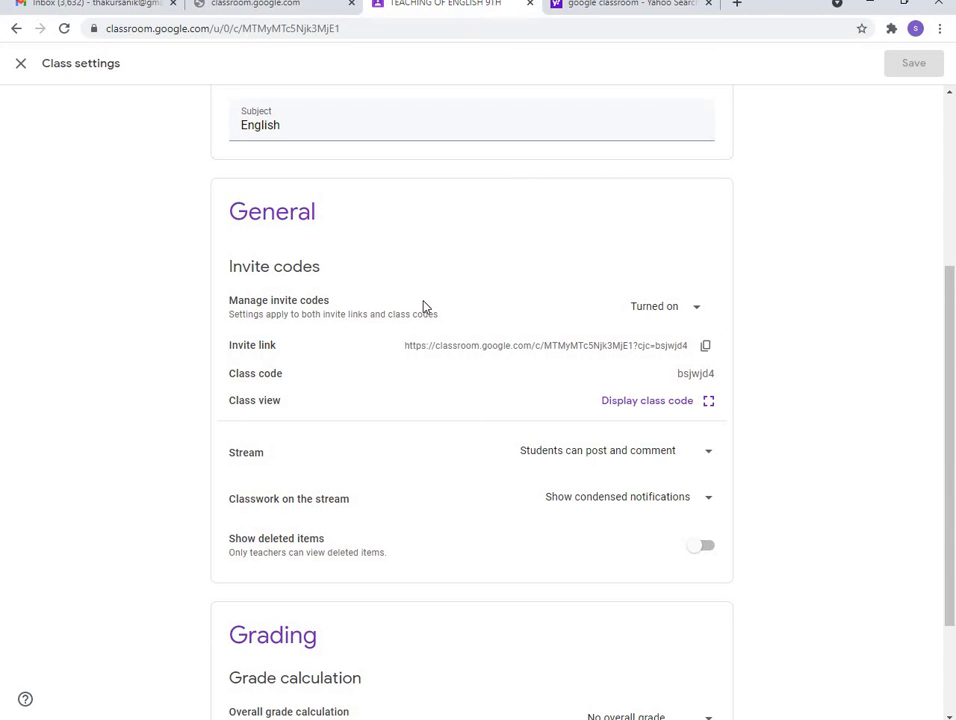
pyautogui.click(709, 401)
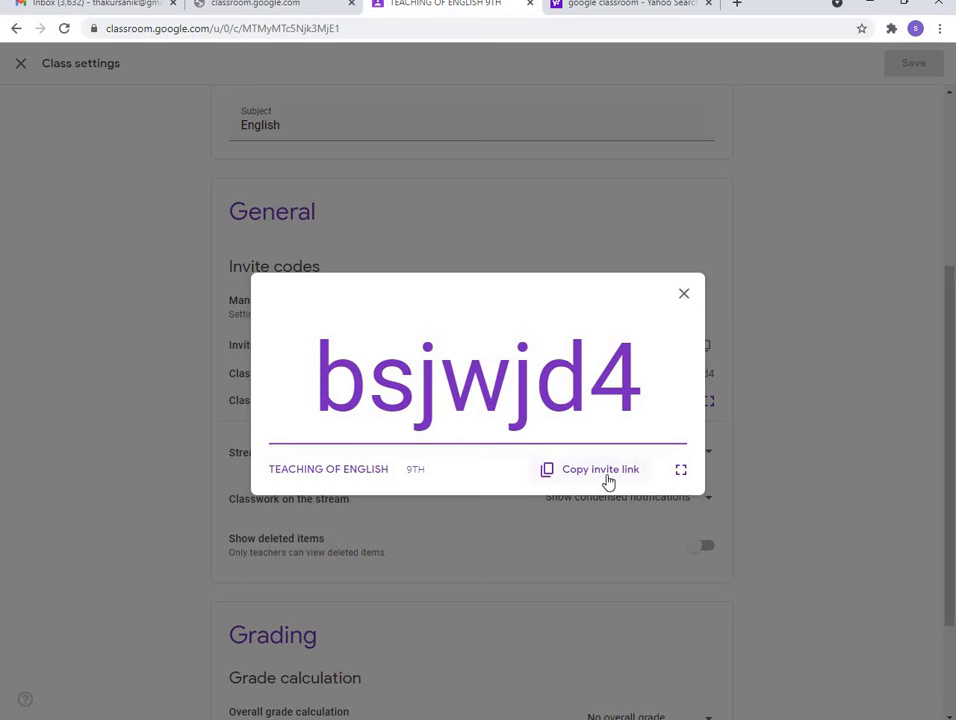
pyautogui.click(683, 297)
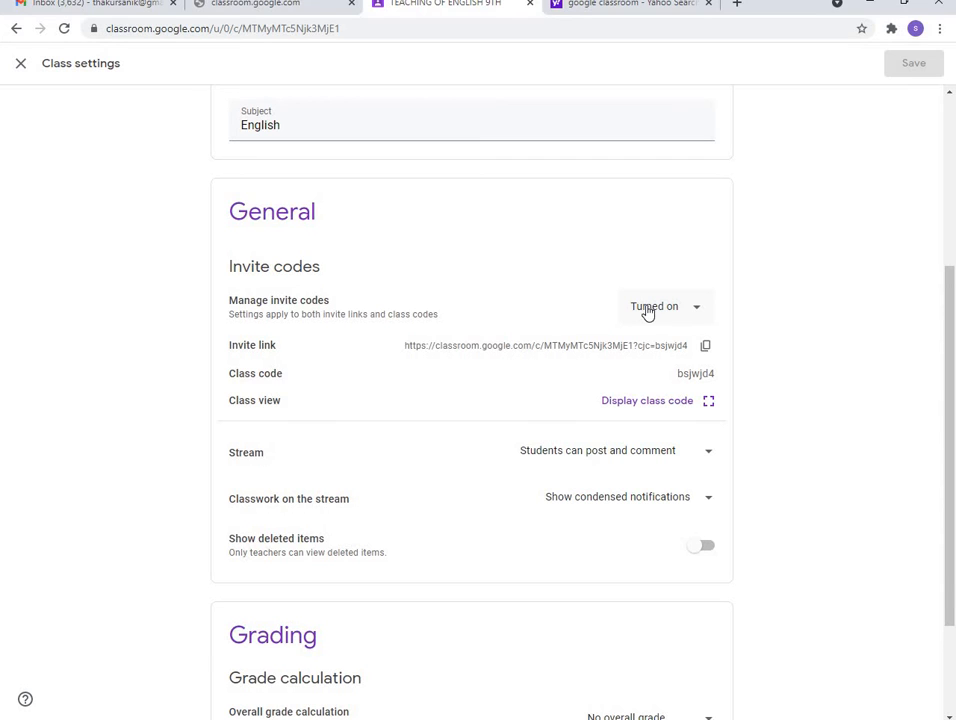
# Review the invite-code management options twice, leaving invite codes turned on
pyautogui.click(648, 312)
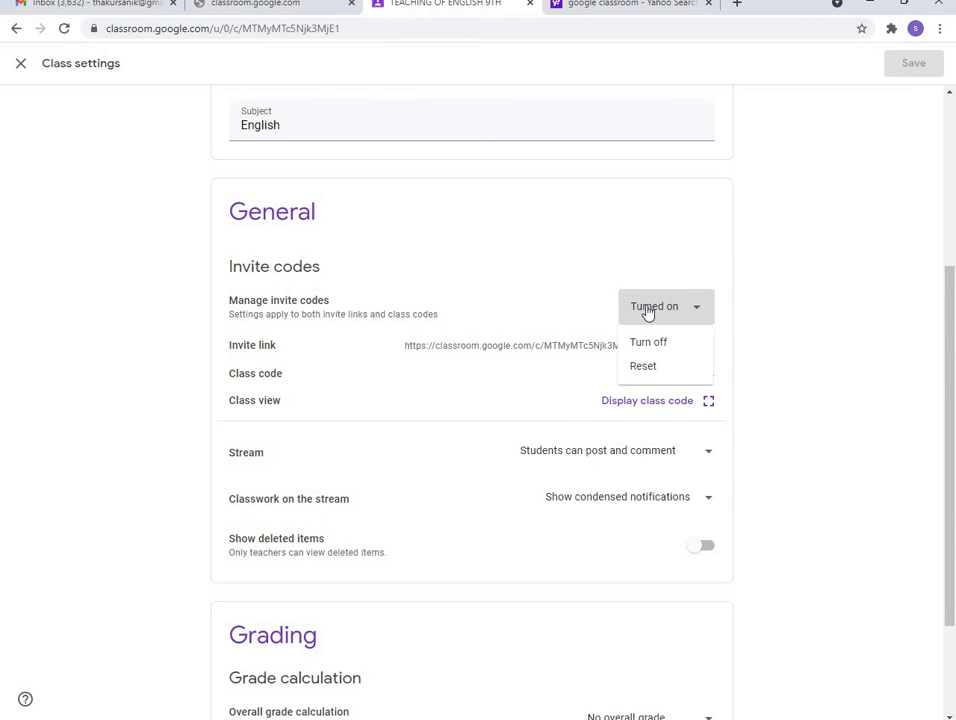
pyautogui.click(648, 312)
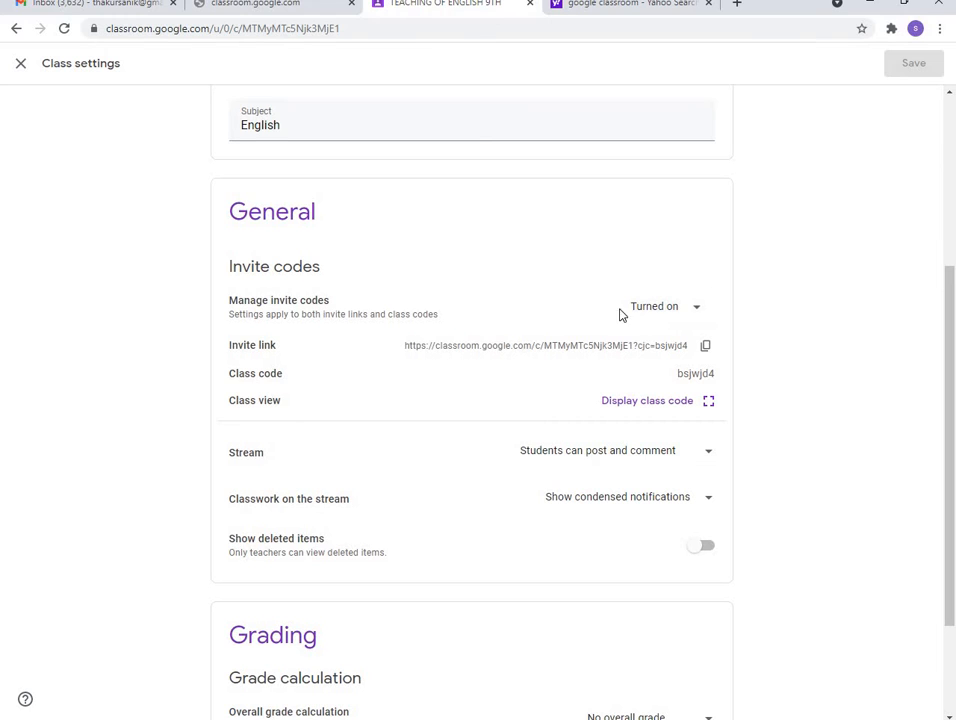
pyautogui.click(667, 309)
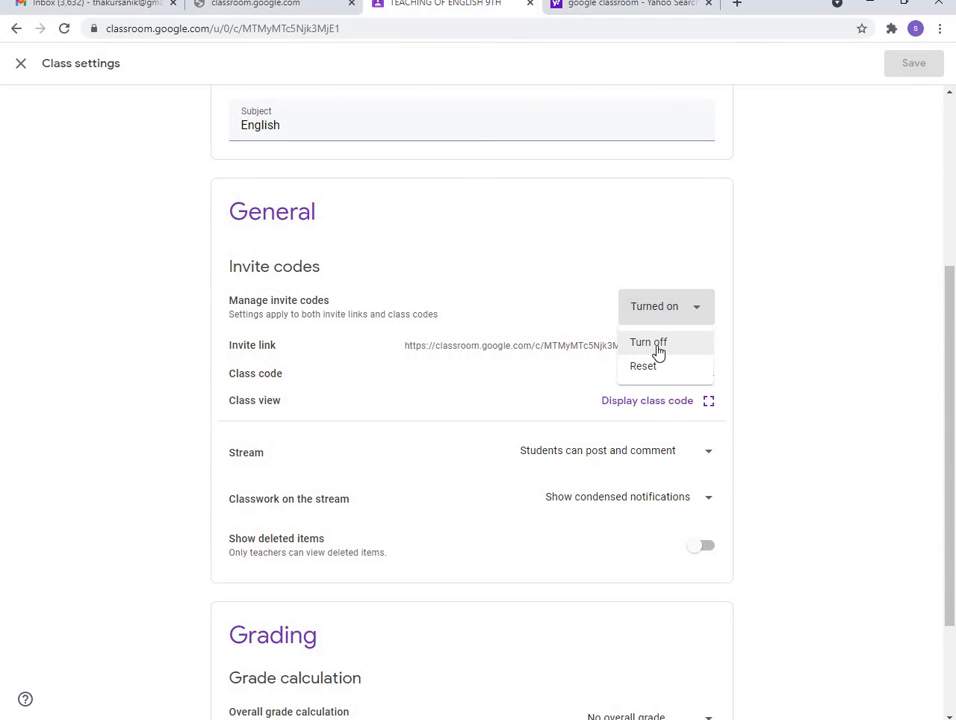
pyautogui.click(590, 308)
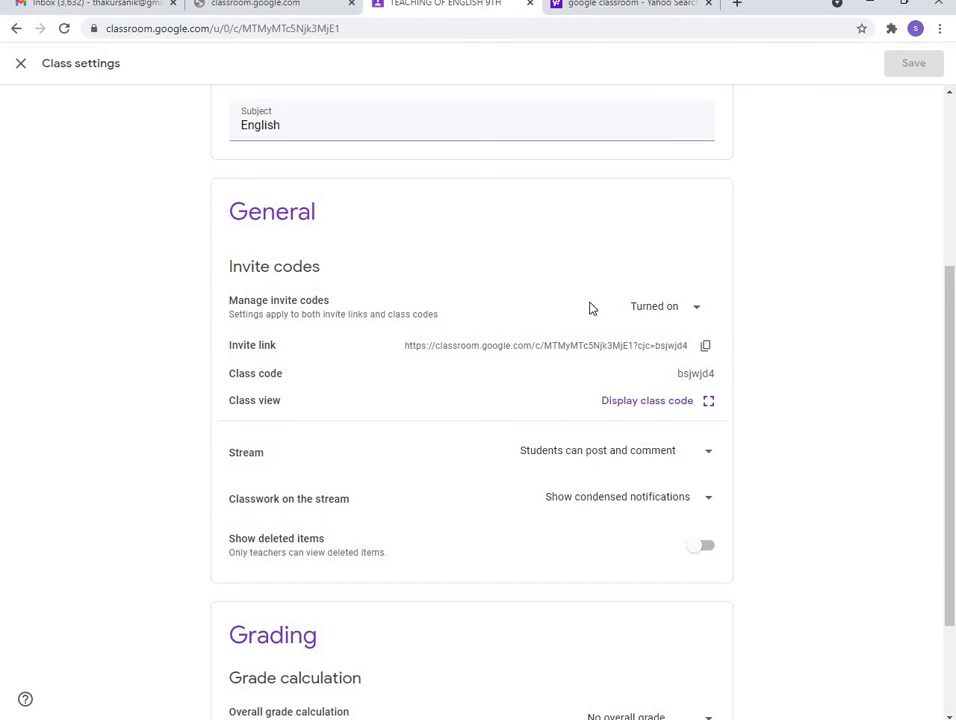
# Set the Stream option to 'Students can post and comment'
pyautogui.click(629, 459)
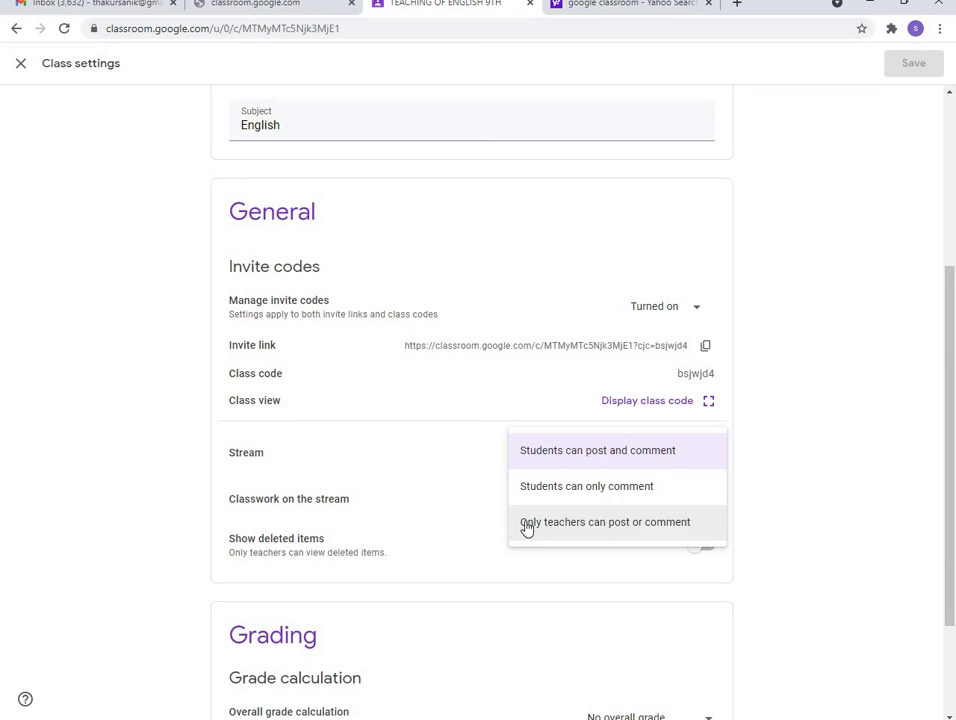
pyautogui.click(514, 455)
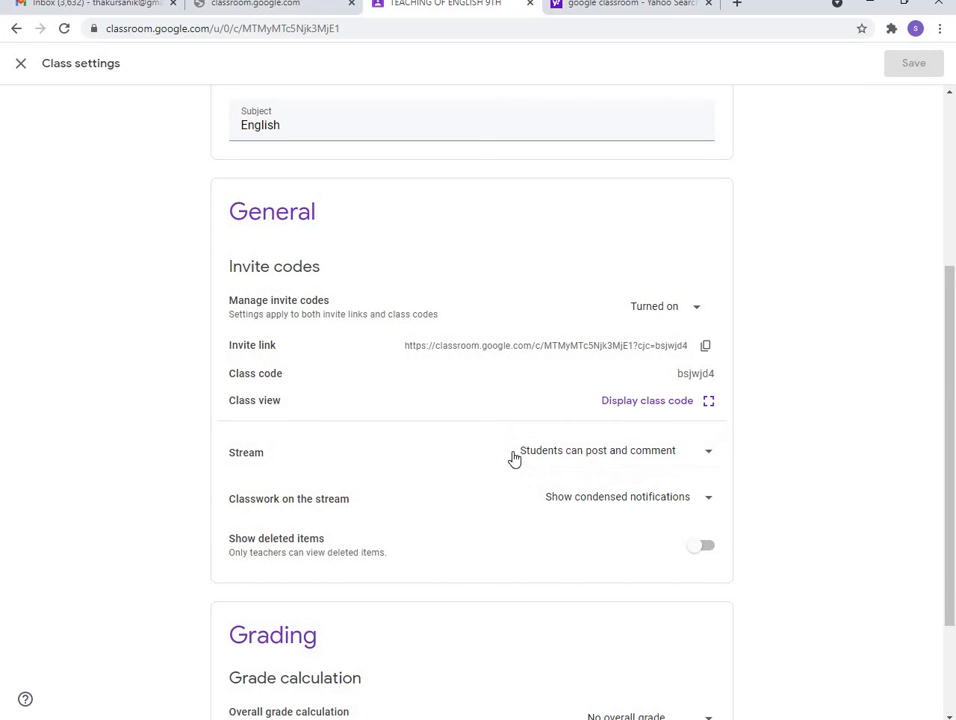
pyautogui.click(587, 508)
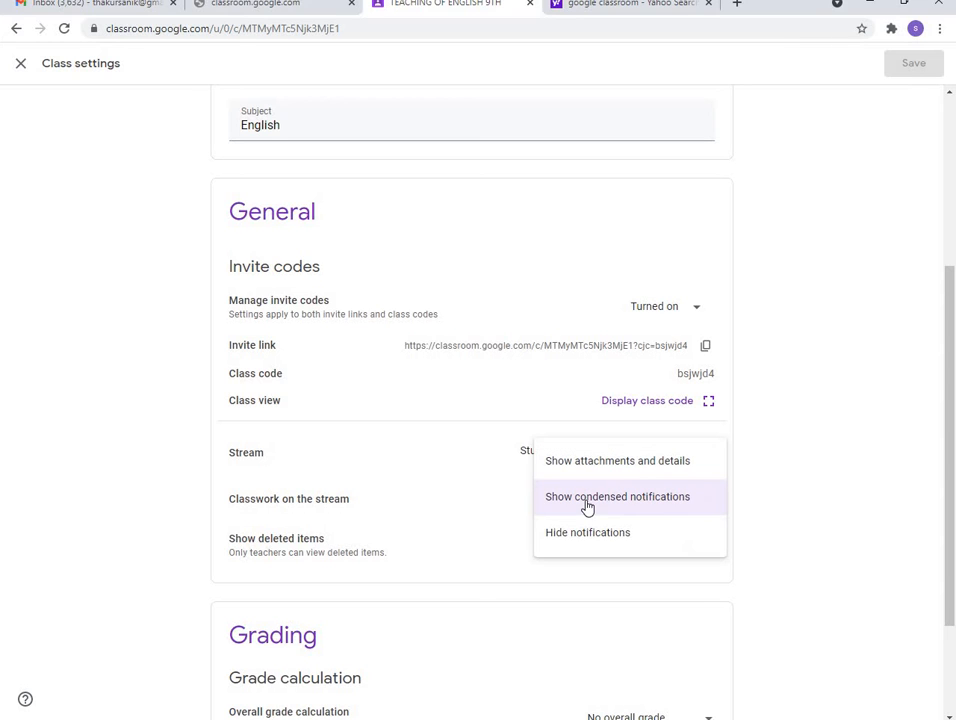
pyautogui.click(528, 503)
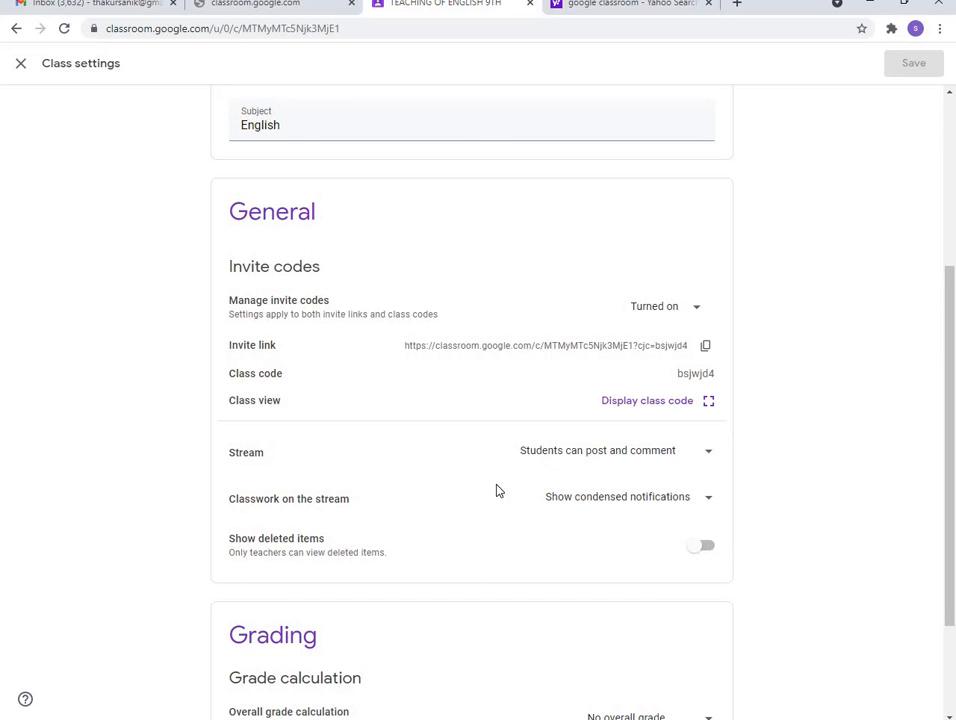
pyautogui.scroll(-3, 463, 471)
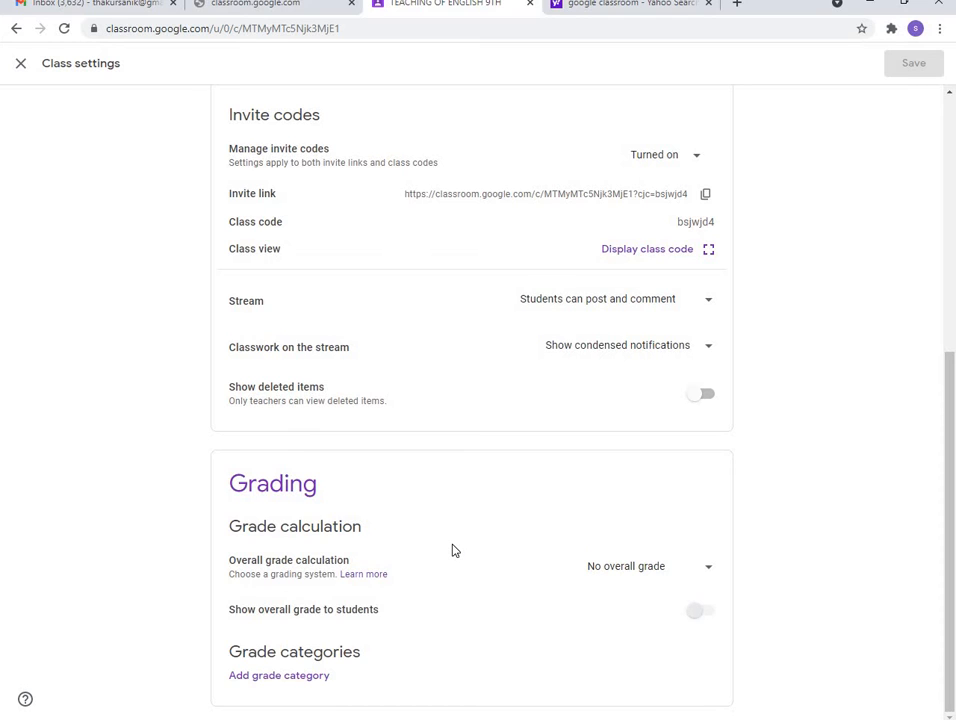
pyautogui.scroll(2, 452, 550)
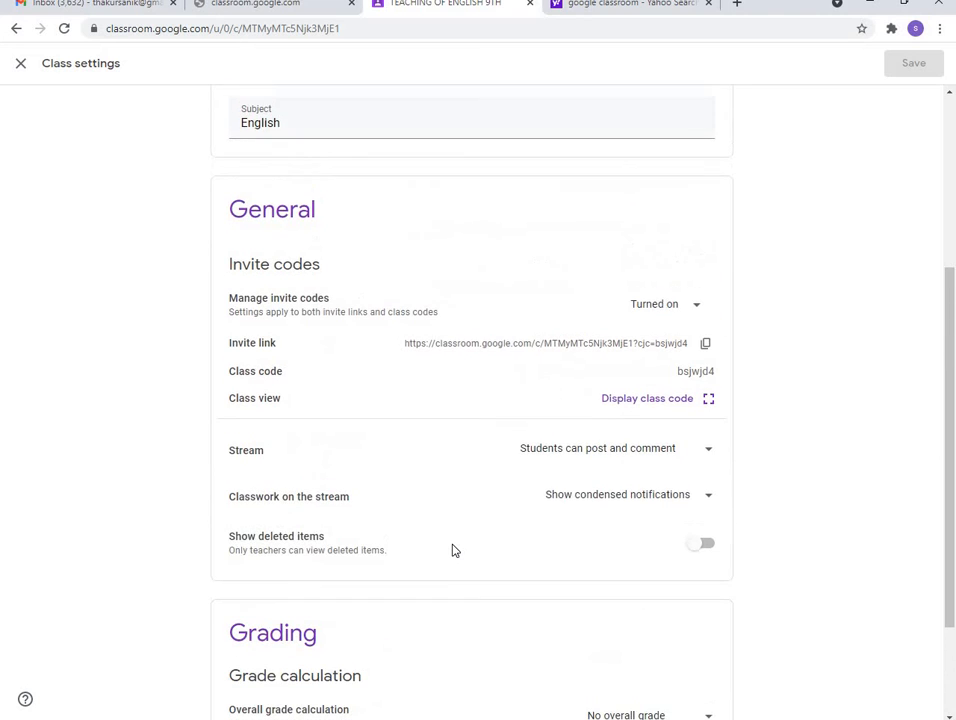
pyautogui.scroll(5, 452, 550)
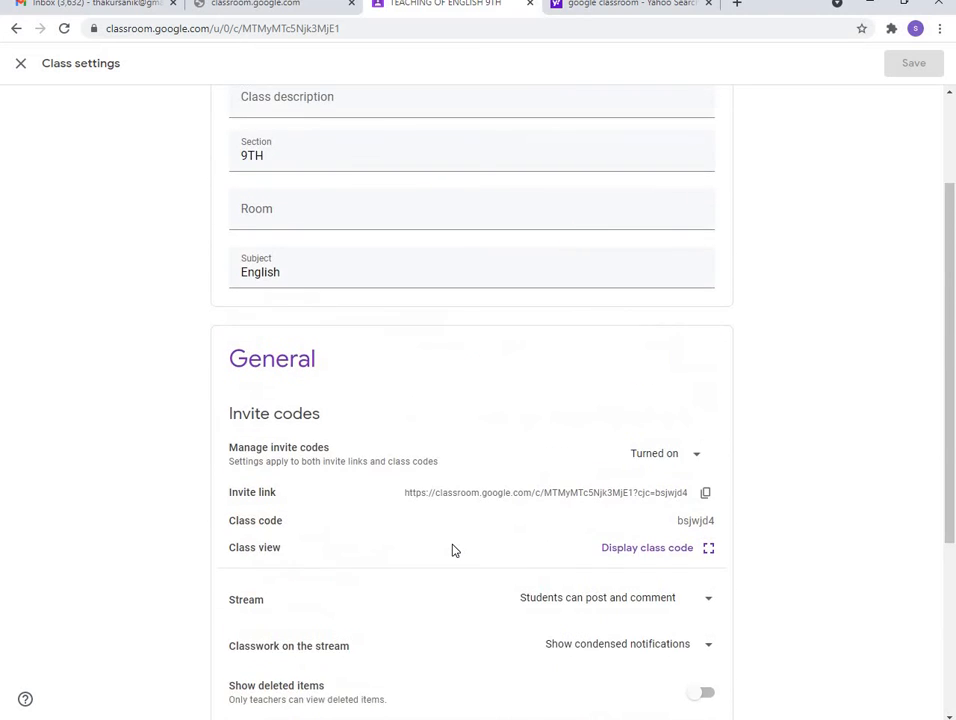
pyautogui.scroll(-4, 452, 550)
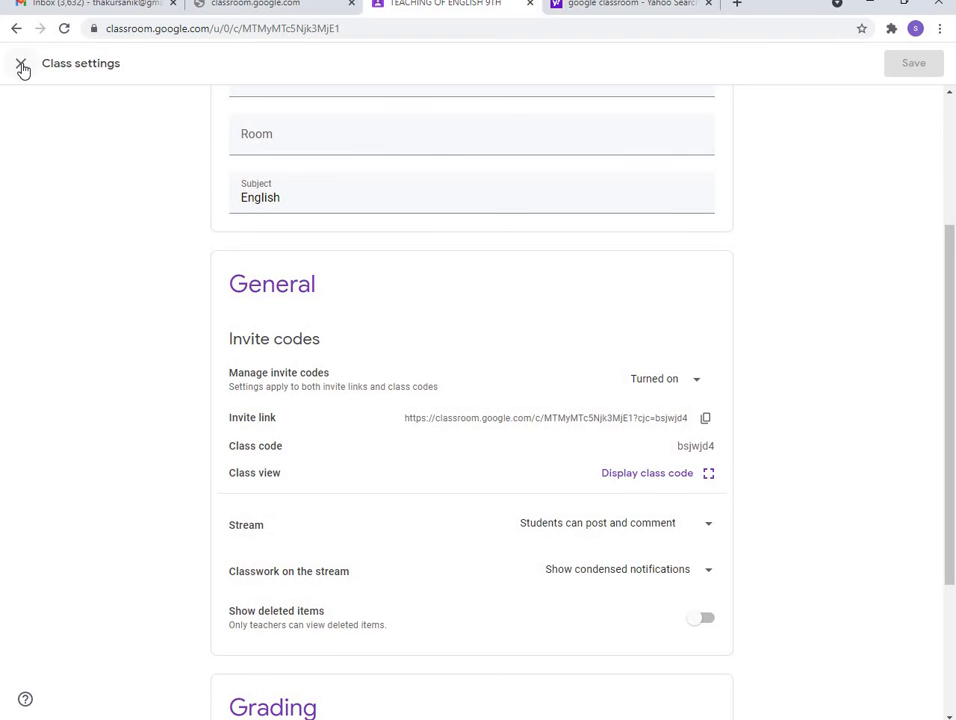
# Close Class settings to get back to the TEACHING OF ENGLISH 9TH stream
pyautogui.click(21, 65)
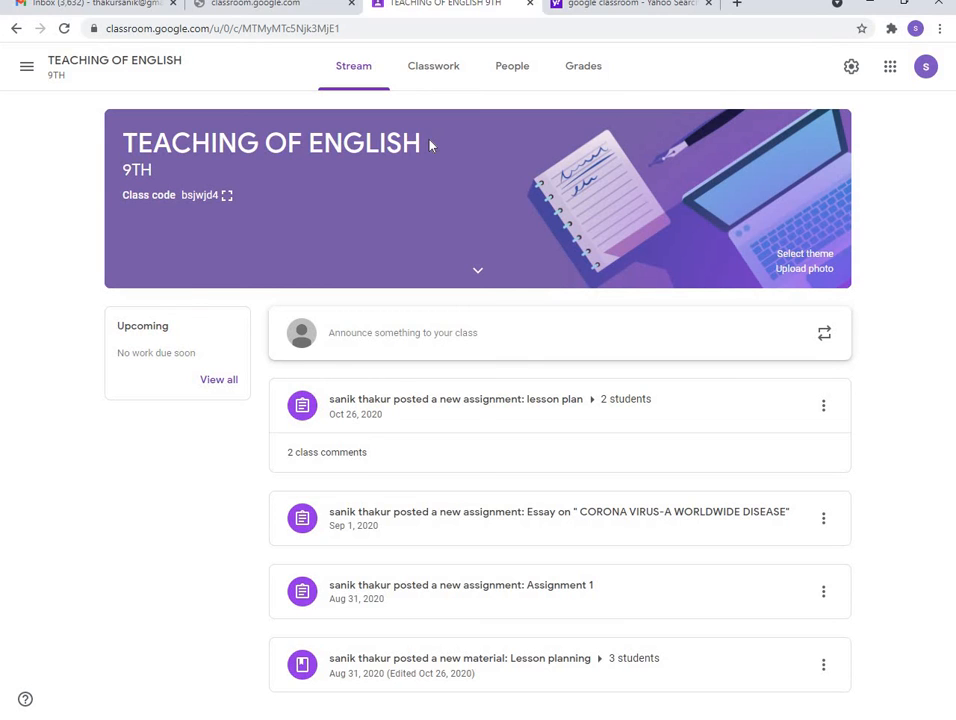
# Go to the People page and bring up the Invite students dialog
pyautogui.click(507, 70)
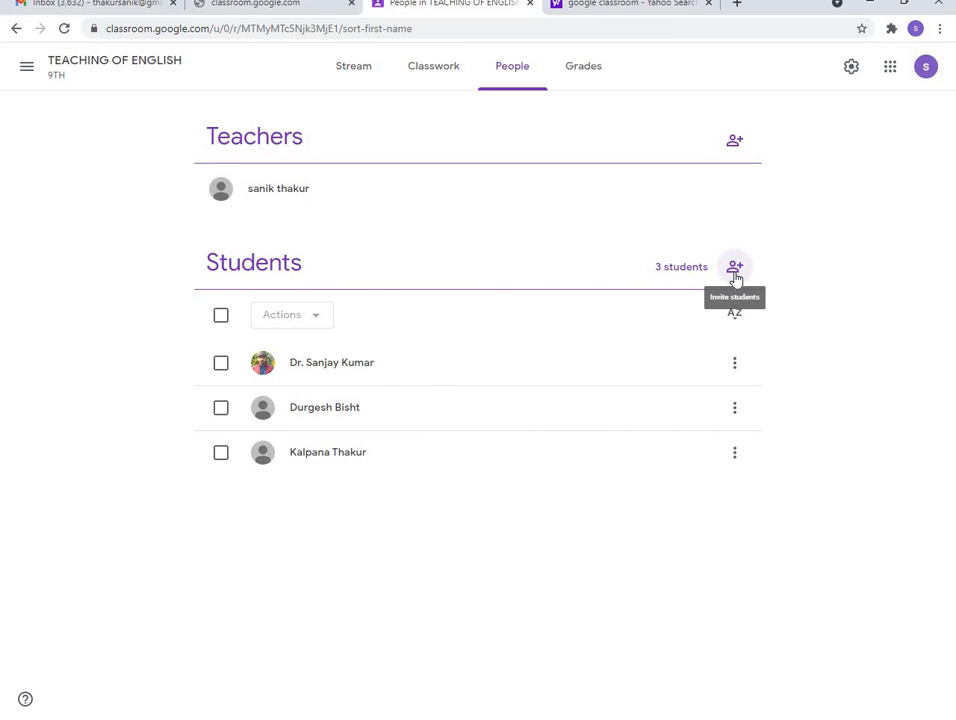
pyautogui.click(735, 272)
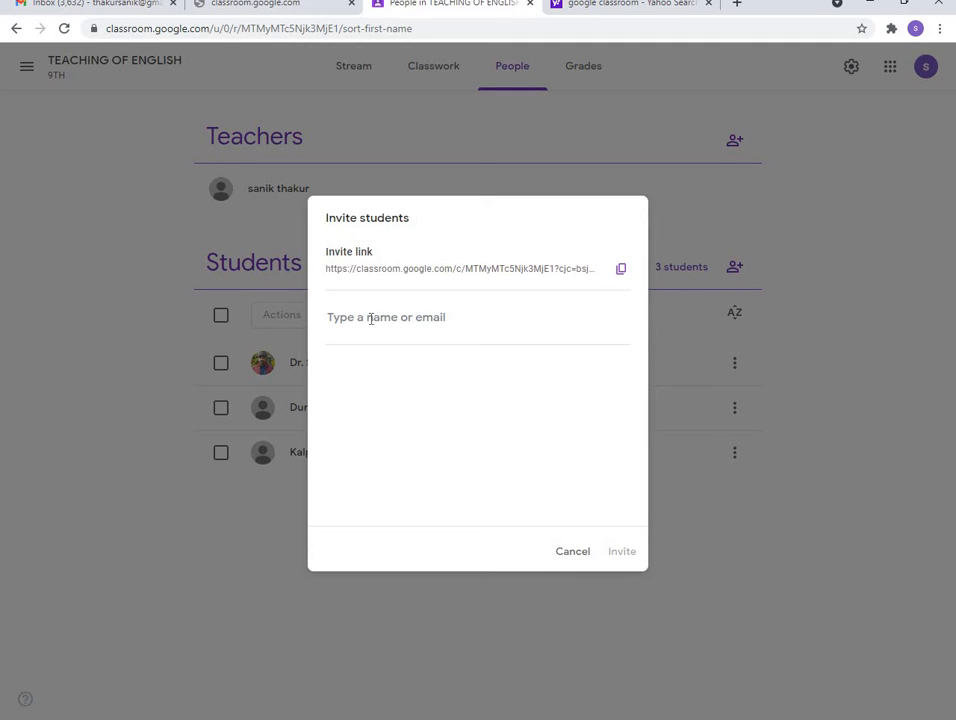
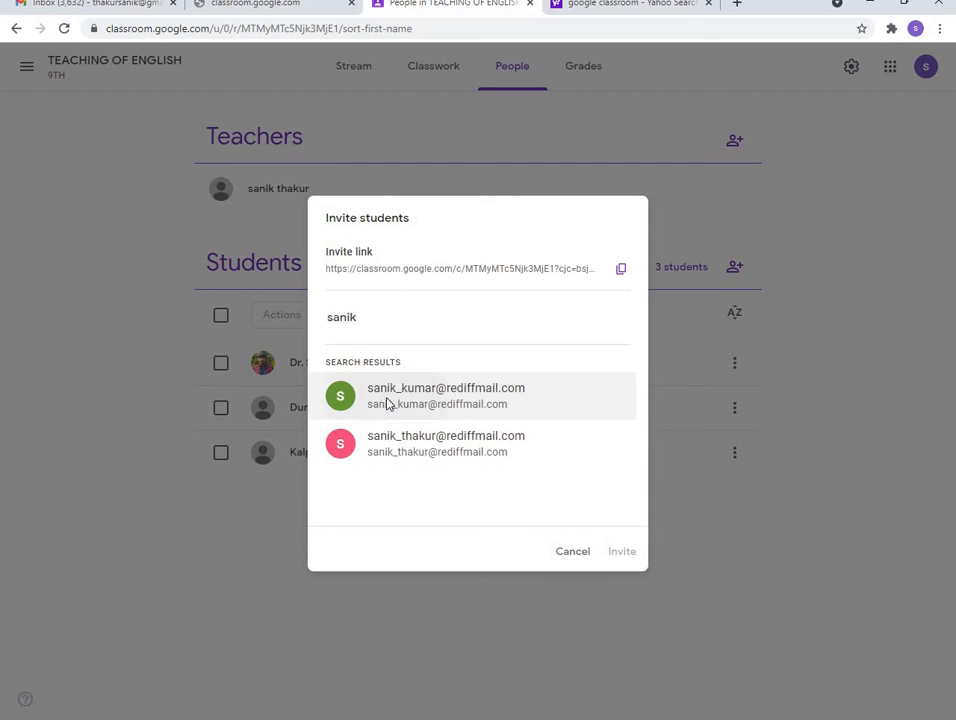
# Search for a student's account by name and add it as an invitation recipient
pyautogui.click(388, 404)
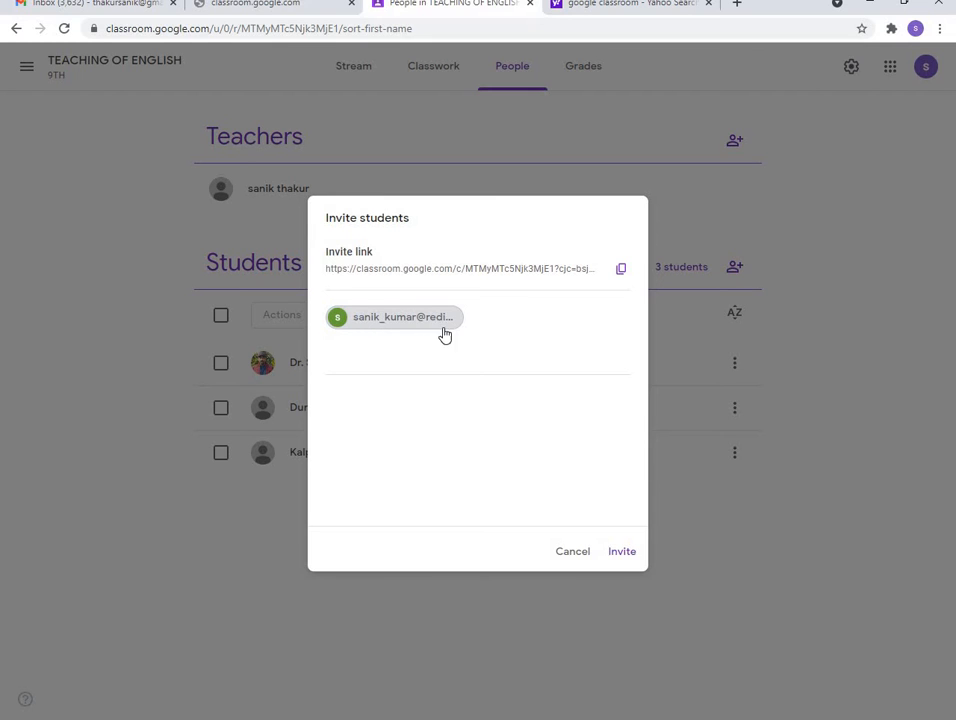
# Cancel the pending invitation, leaving the People page with one teacher and 3 students
pyautogui.click(575, 553)
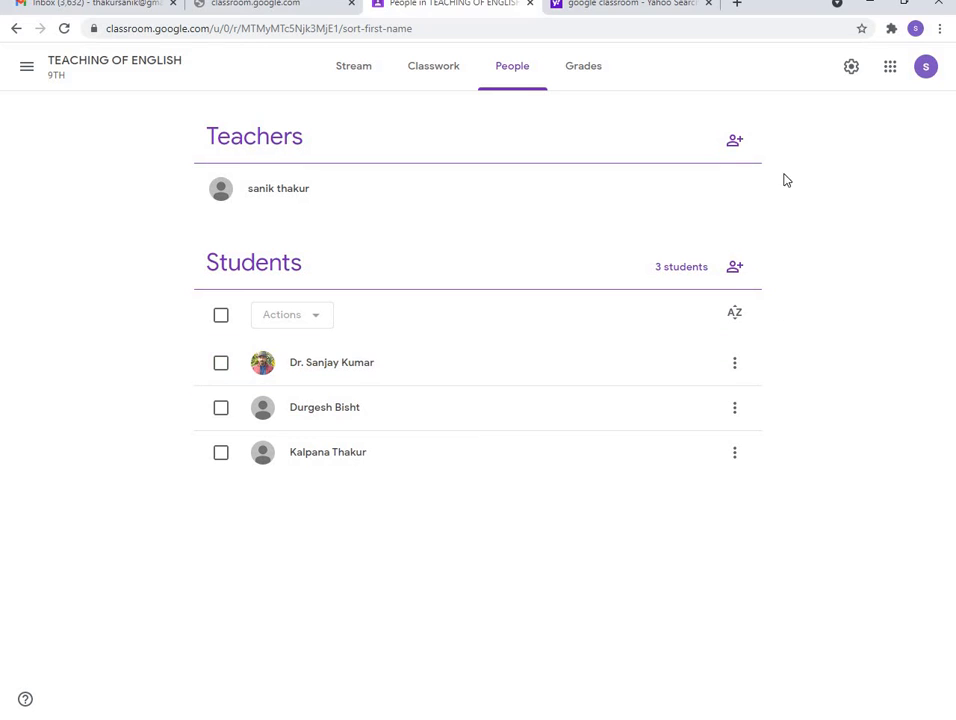
pyautogui.click(733, 145)
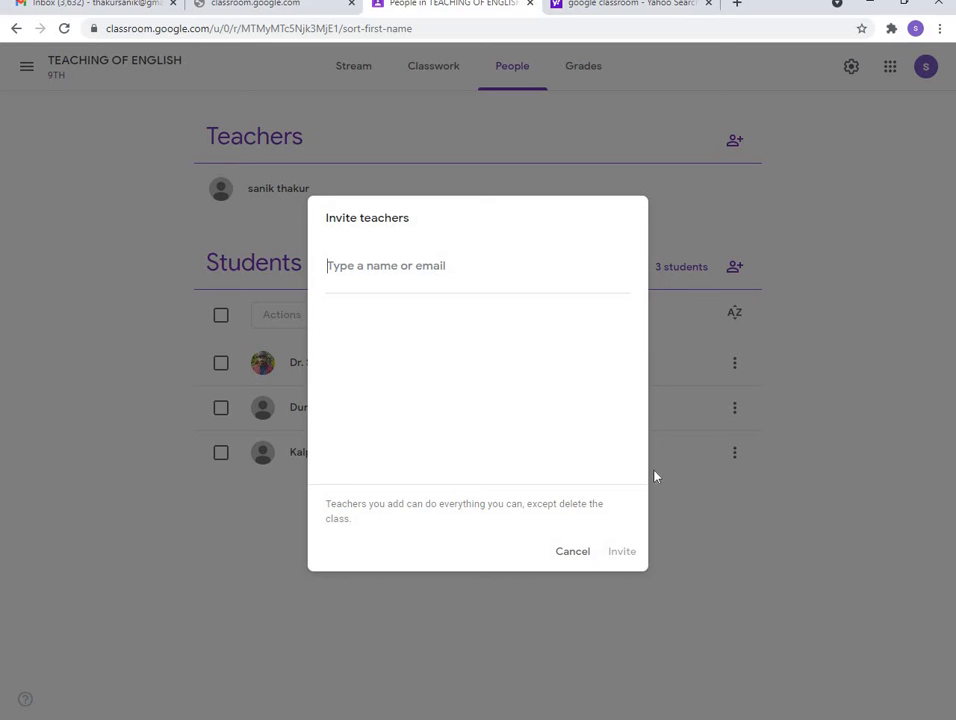
pyautogui.click(570, 558)
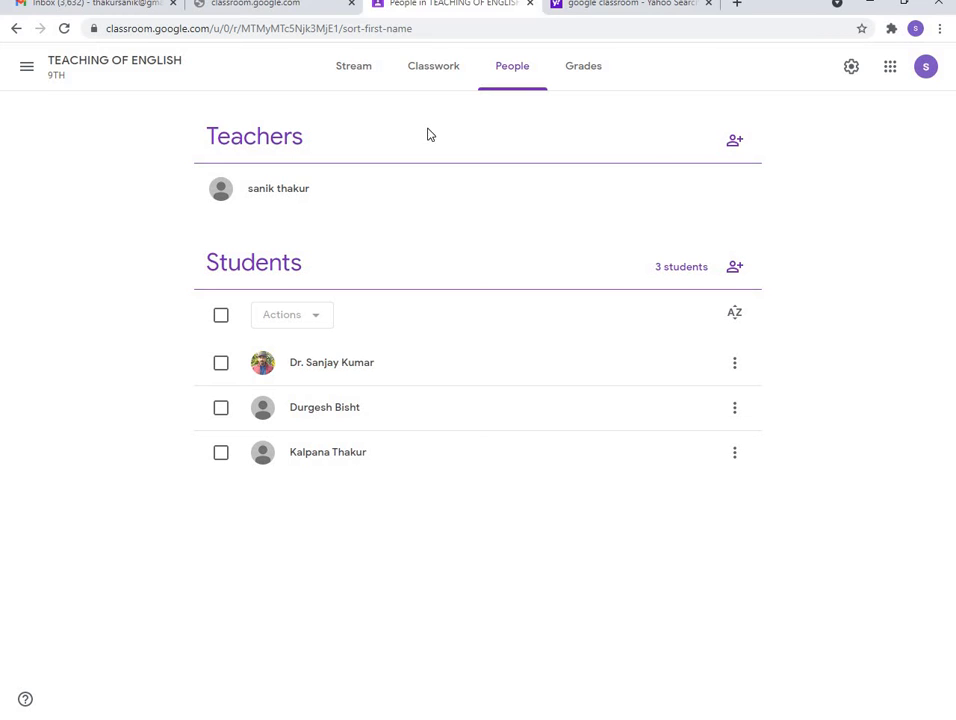
# Switch to the Classwork page and open the Create menu of post types
pyautogui.click(428, 72)
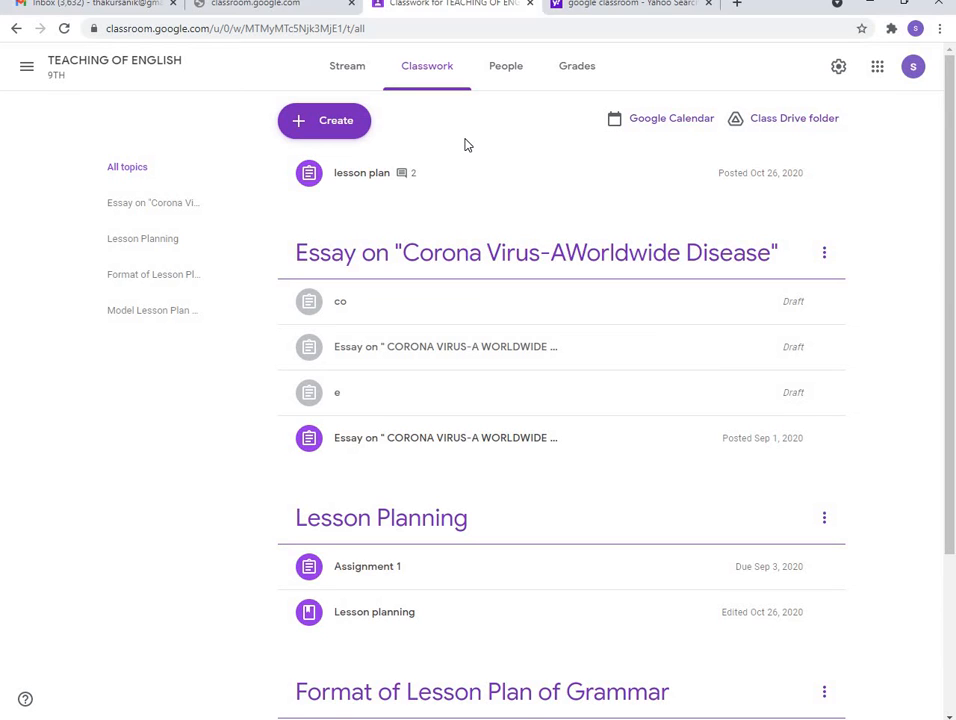
pyautogui.click(322, 125)
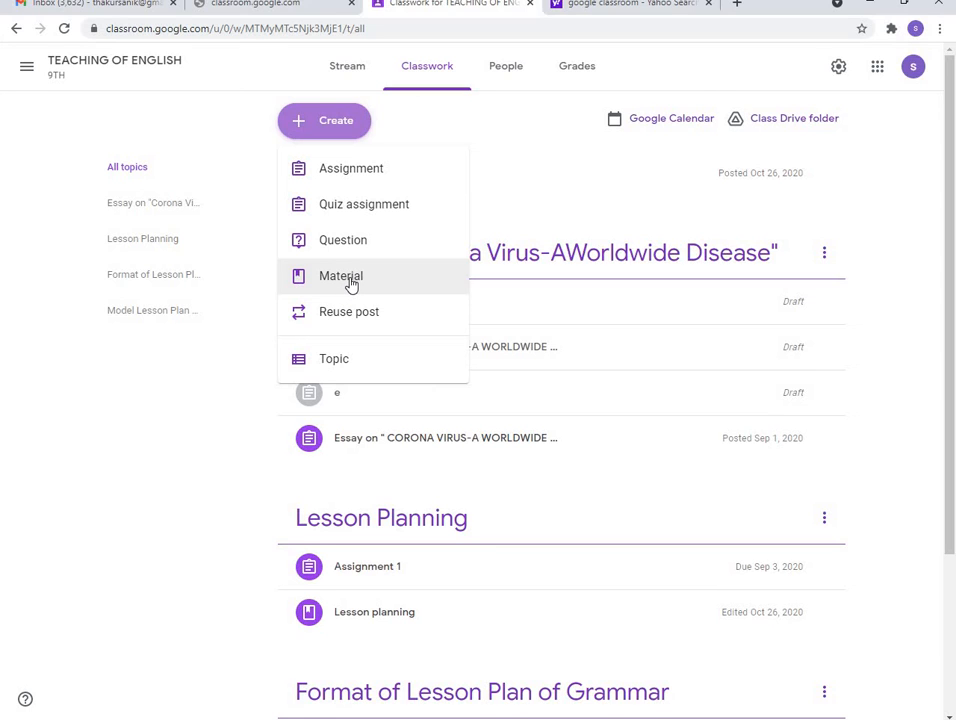
# Choose Material from the Create menu to get a blank Material form
pyautogui.click(351, 284)
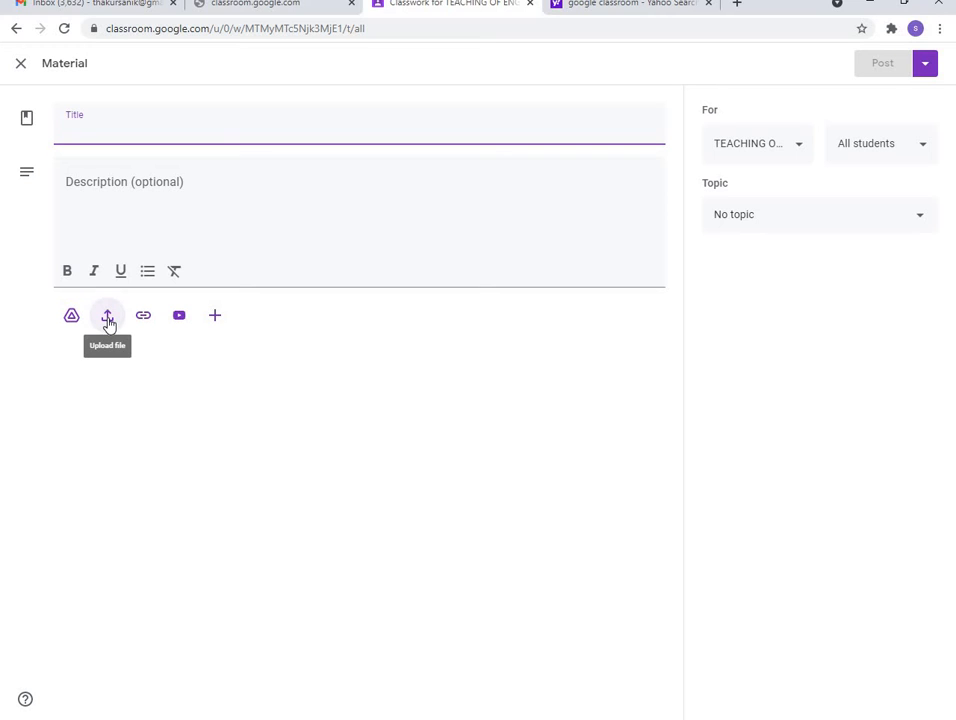
# Start uploading a file from the computer through the Upload file window's UPLOAD tab
pyautogui.click(108, 318)
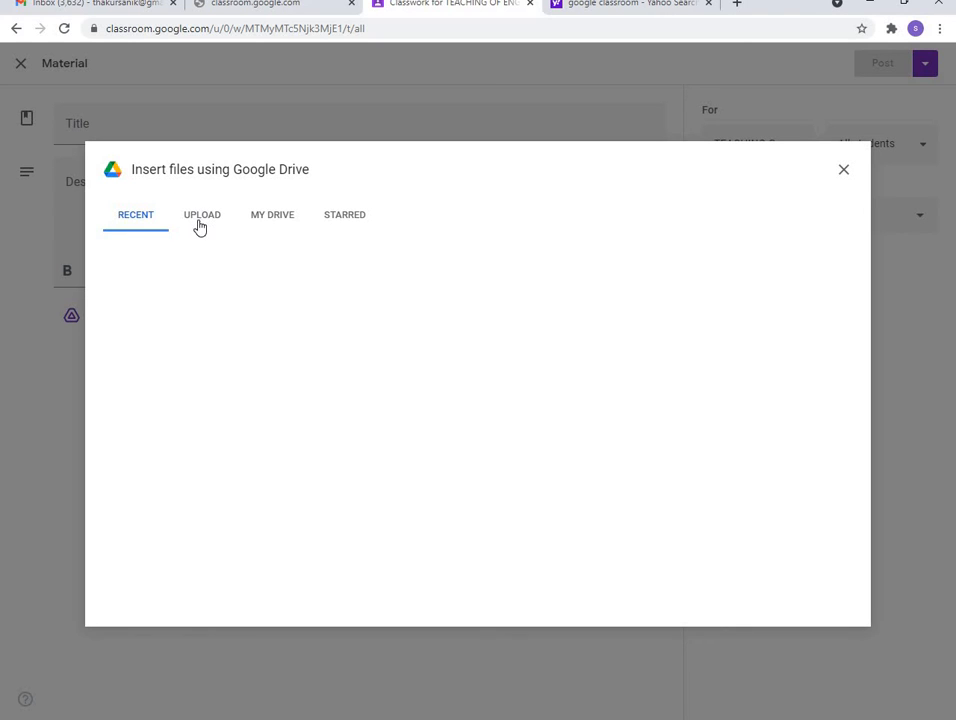
pyautogui.click(200, 220)
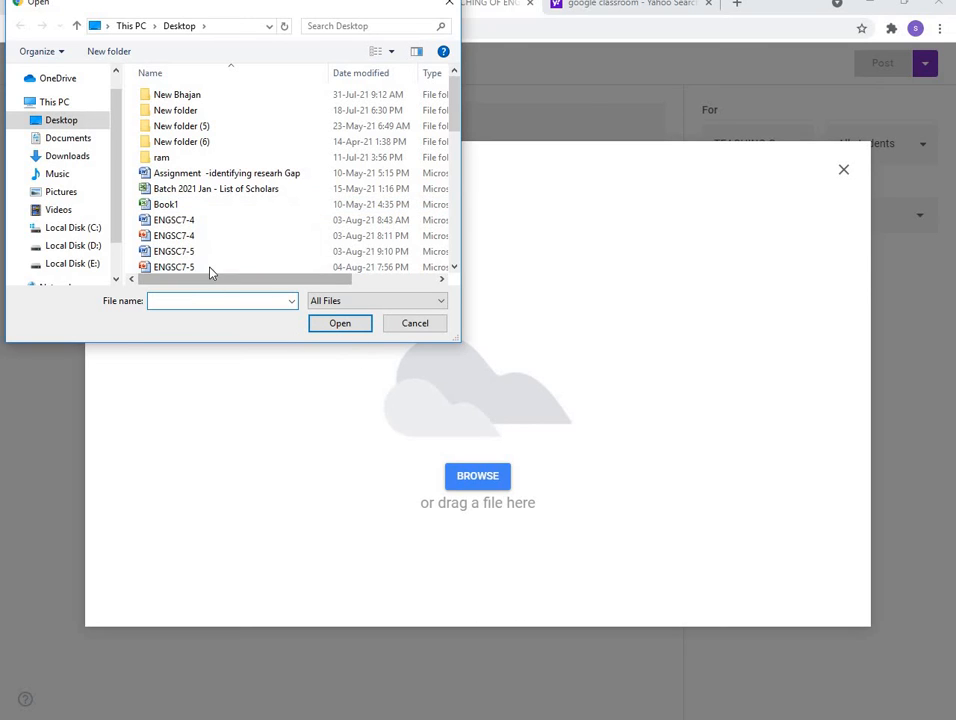
# Upload Book1.xlsx from the Desktop as the Material post's attachment
pyautogui.click(158, 210)
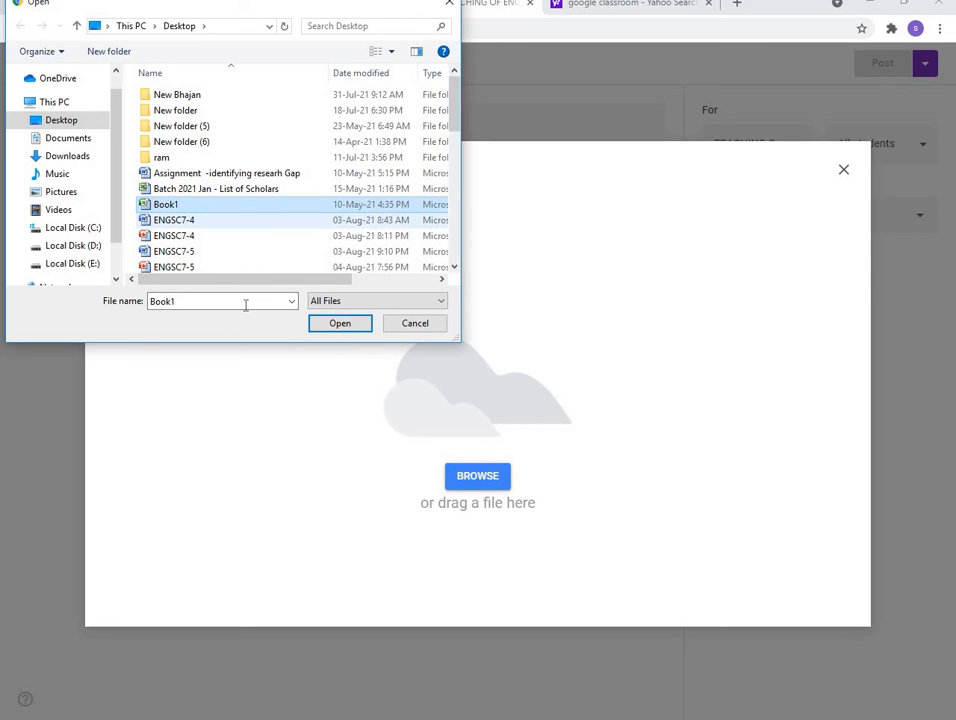
pyautogui.click(332, 327)
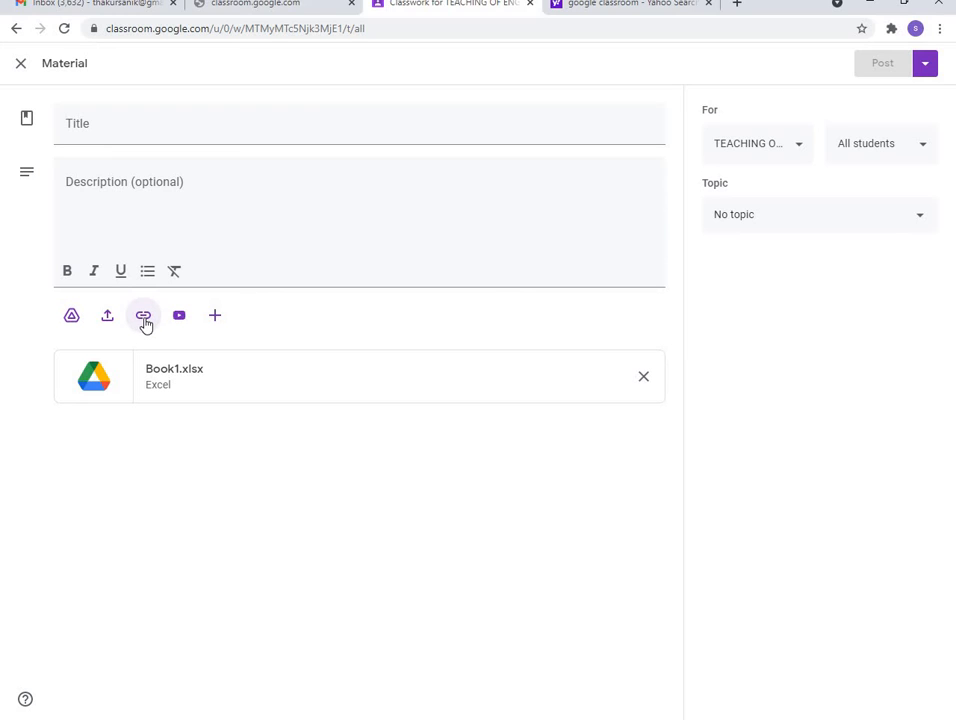
pyautogui.click(216, 320)
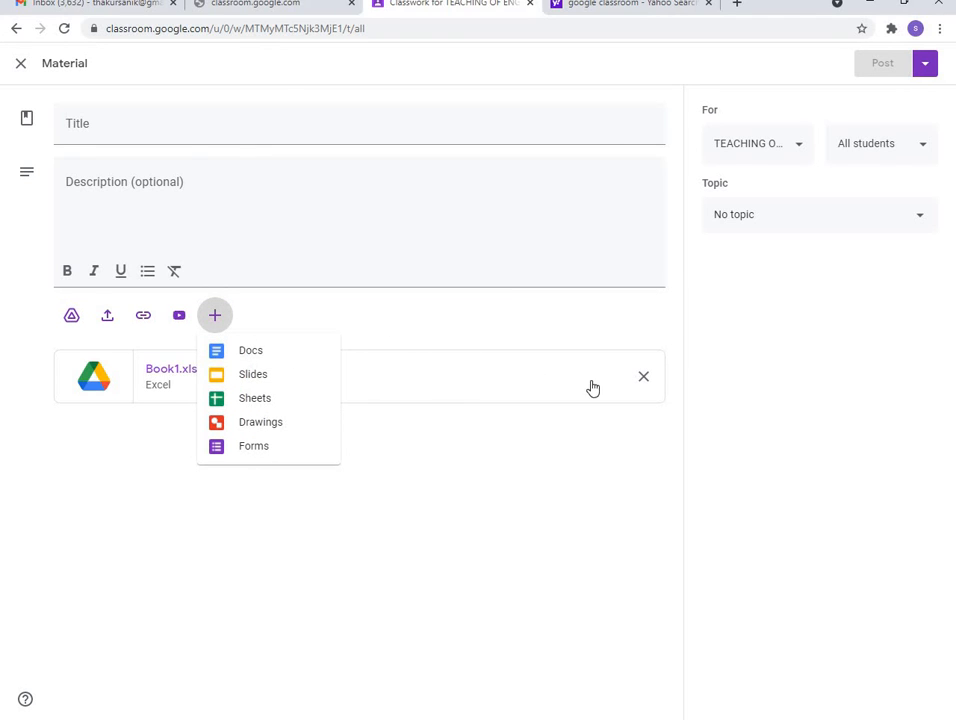
# Dismiss the + menu and remove the Book1.xlsx attachment from the post
pyautogui.click(642, 385)
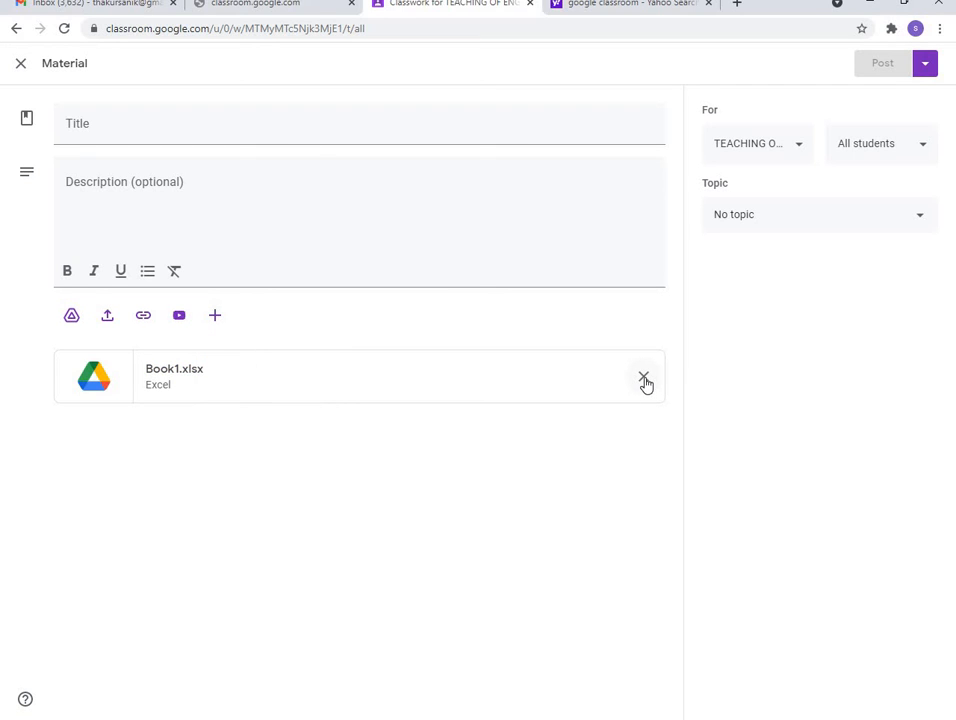
pyautogui.click(644, 379)
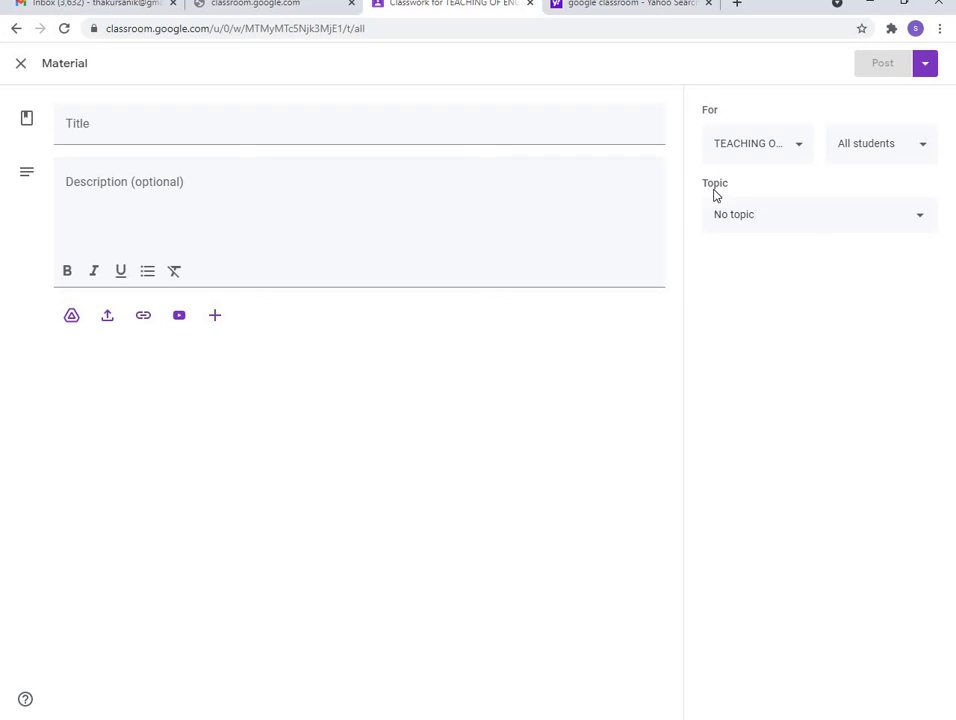
pyautogui.click(868, 153)
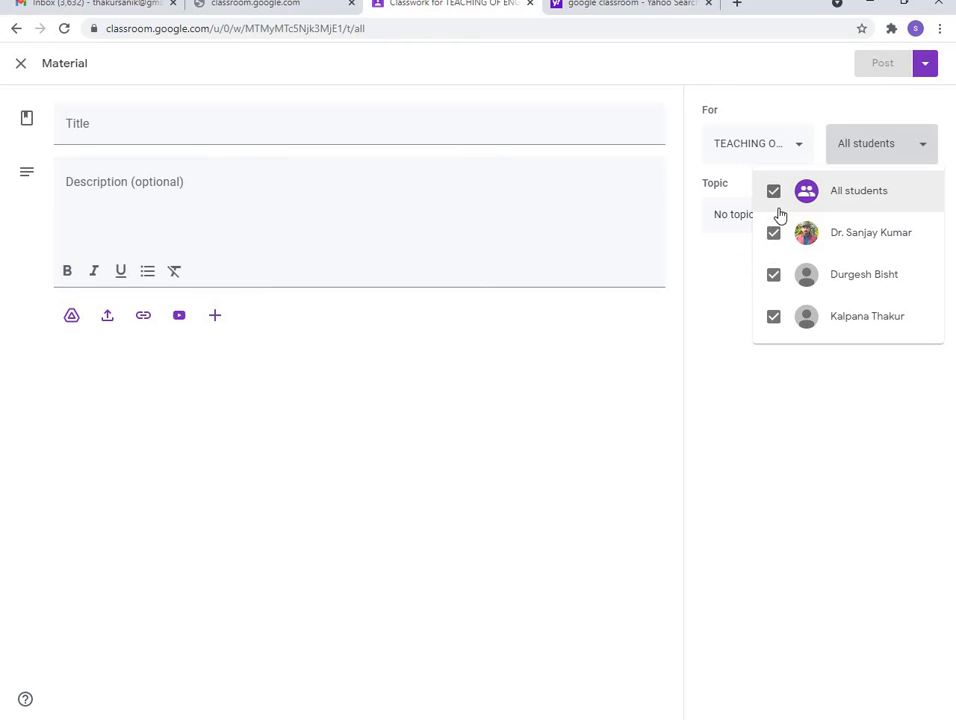
pyautogui.click(858, 152)
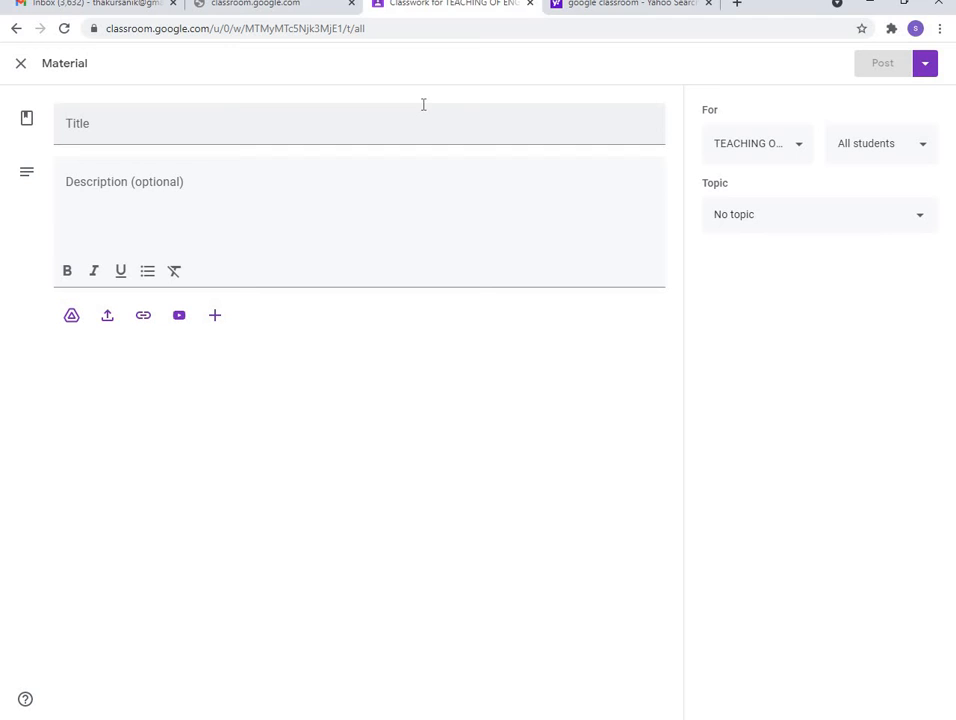
# Discard the empty Material post and bring up the Create menu's post types
pyautogui.click(21, 64)
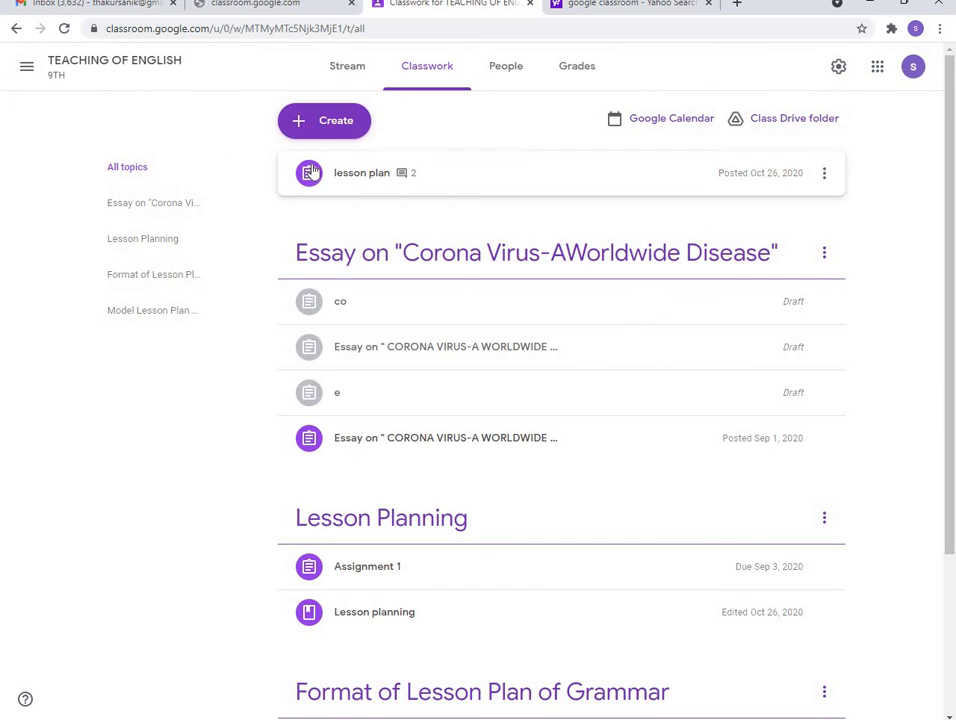
pyautogui.click(320, 128)
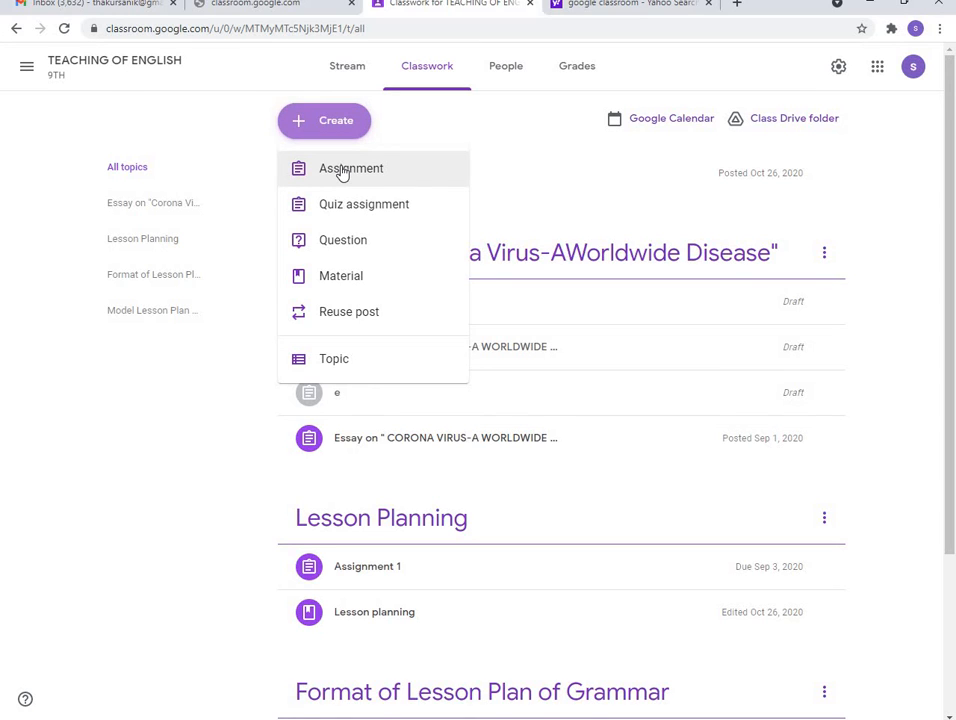
# Choose Assignment from the Create menu to open a blank 100-point assignment form
pyautogui.click(342, 170)
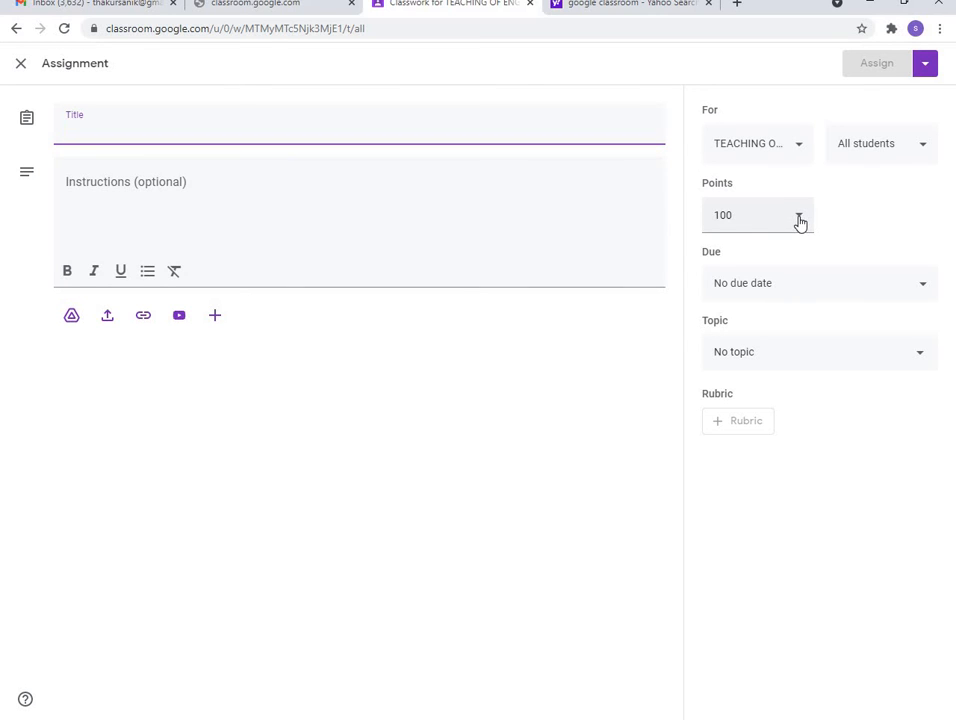
# Change the assignment's points from 100 to 25 and open the due date settings
pyautogui.click(733, 215)
pyautogui.moveTo(733, 215); pyautogui.dragTo(703, 216)
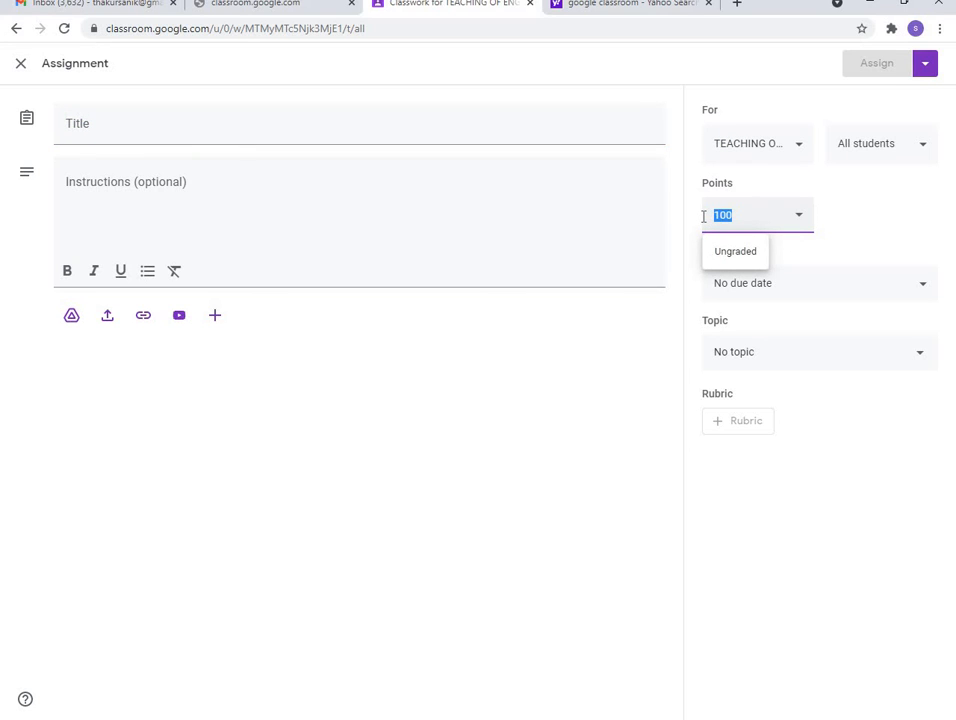
pyautogui.write('15')
pyautogui.press('BackSpace')
pyautogui.press('BackSpace')
pyautogui.write('25')
pyautogui.click(822, 226)
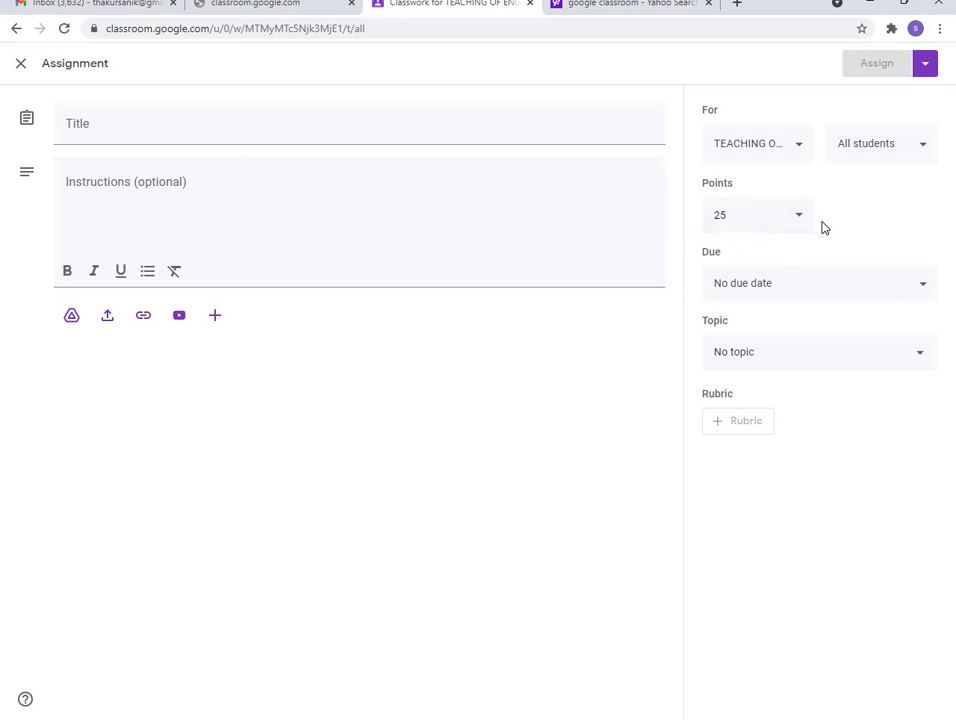
pyautogui.click(727, 215)
pyautogui.press('BackSpace')
pyautogui.press('BackSpace')
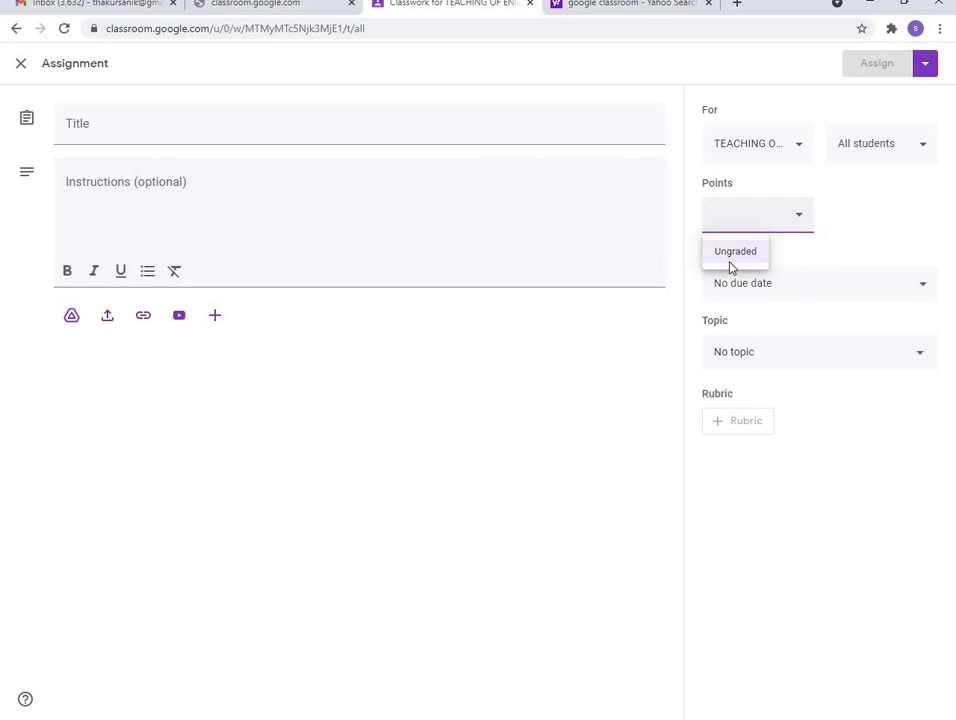
pyautogui.write('25')
pyautogui.click(924, 289)
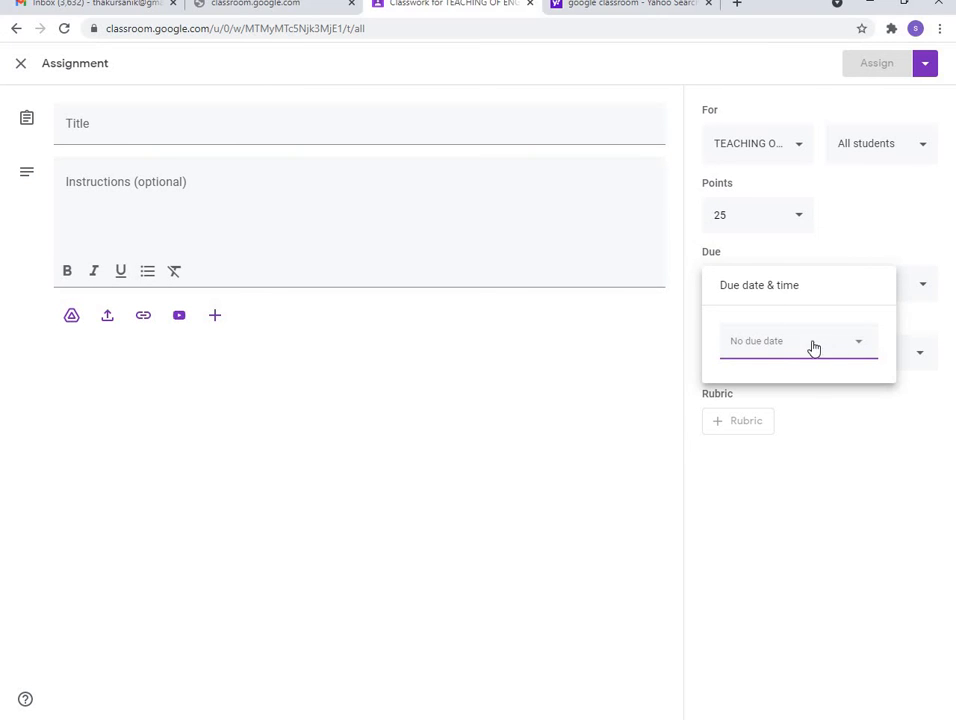
# Try a due date of Aug 13, 2021 with a due time of 01:00
pyautogui.click(785, 346)
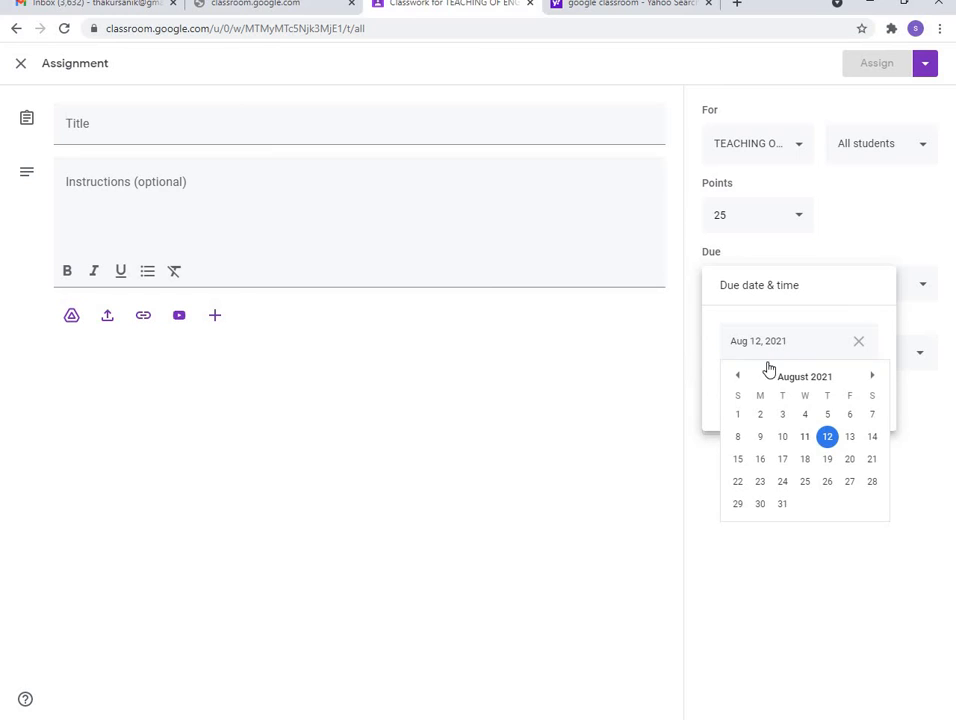
pyautogui.click(851, 440)
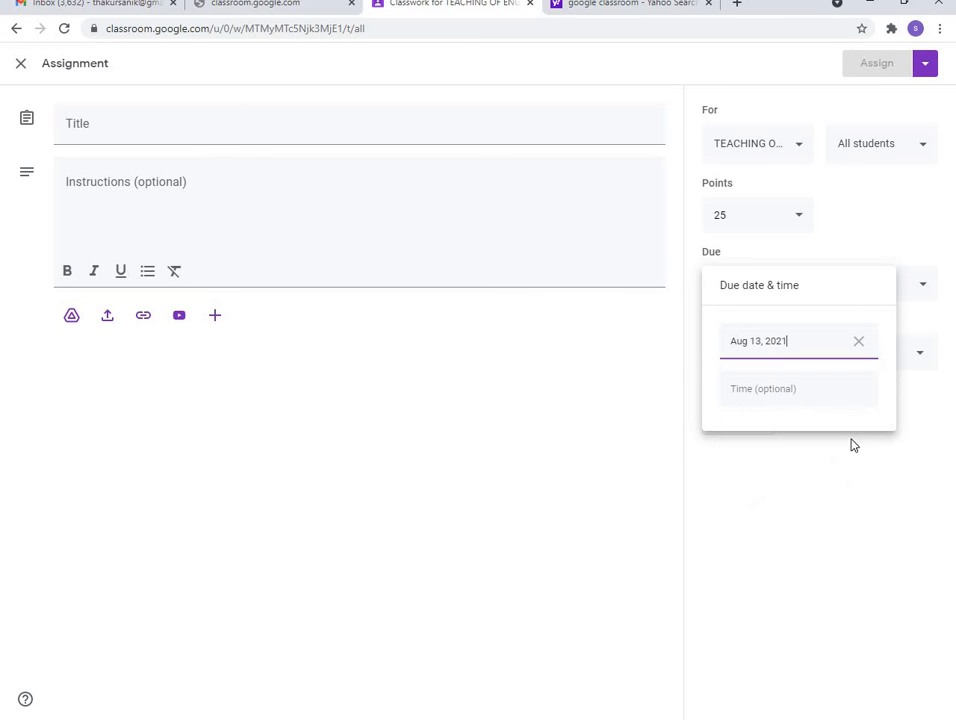
pyautogui.click(742, 393)
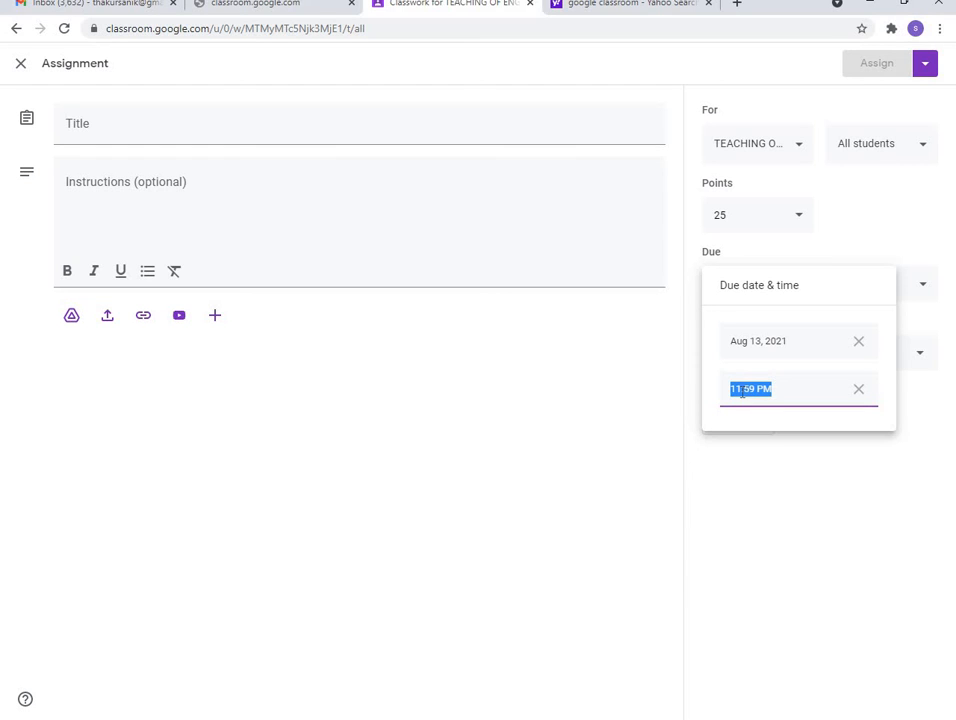
pyautogui.write('1')
pyautogui.press('BackSpace')
pyautogui.write('01:00')
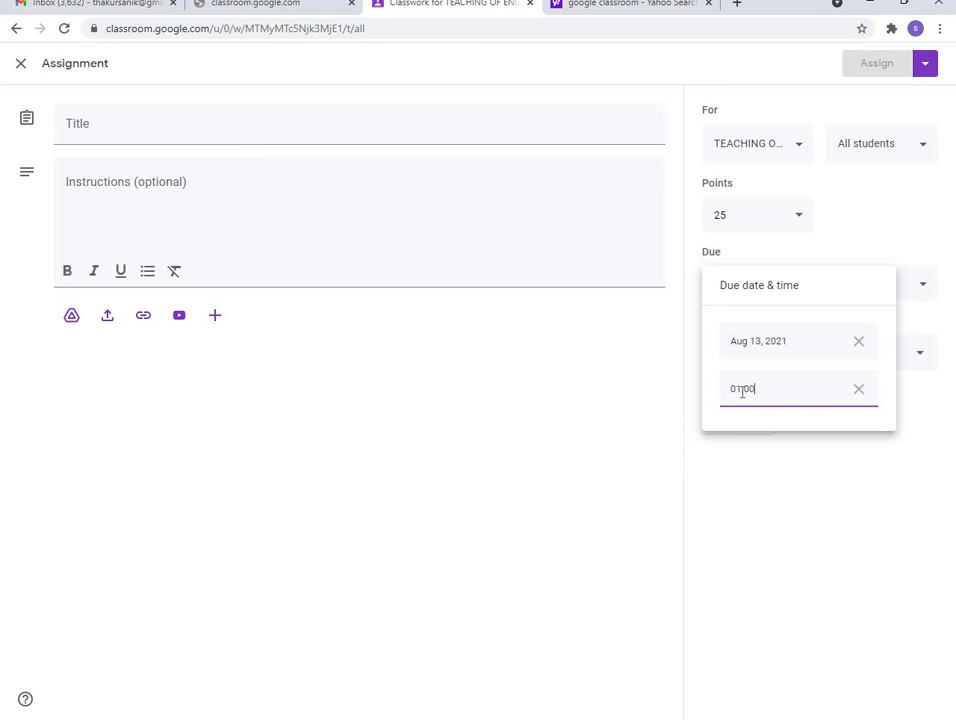
# Clear the due time and due date, leaving the assignment with no due date
pyautogui.click(857, 389)
pyautogui.click(858, 341)
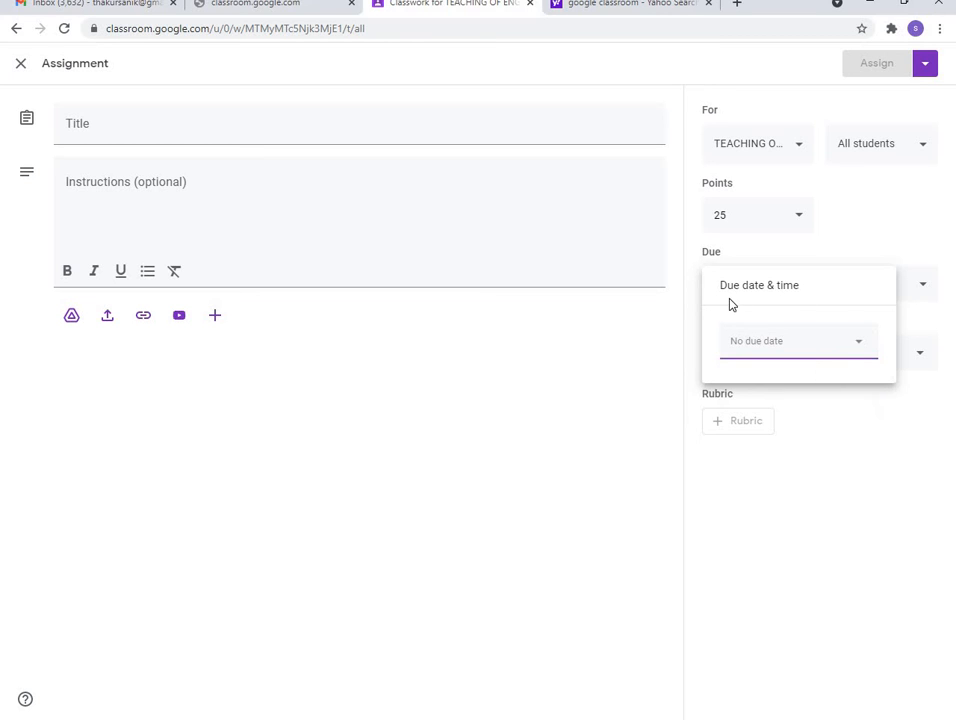
pyautogui.click(848, 402)
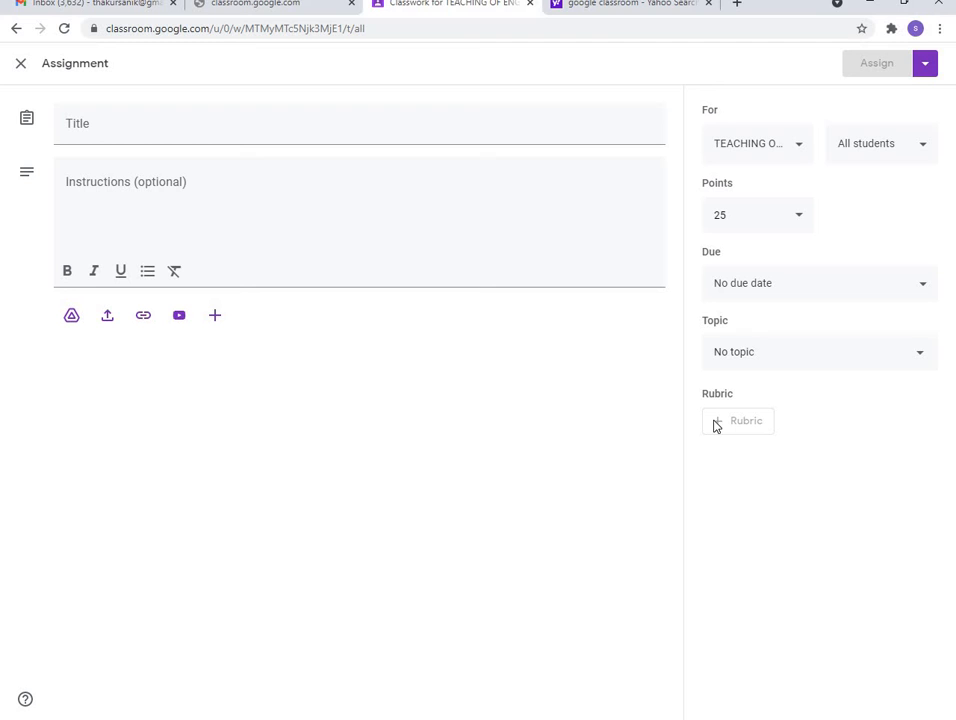
# Close the blank assignment editor without saving it
pyautogui.click(21, 66)
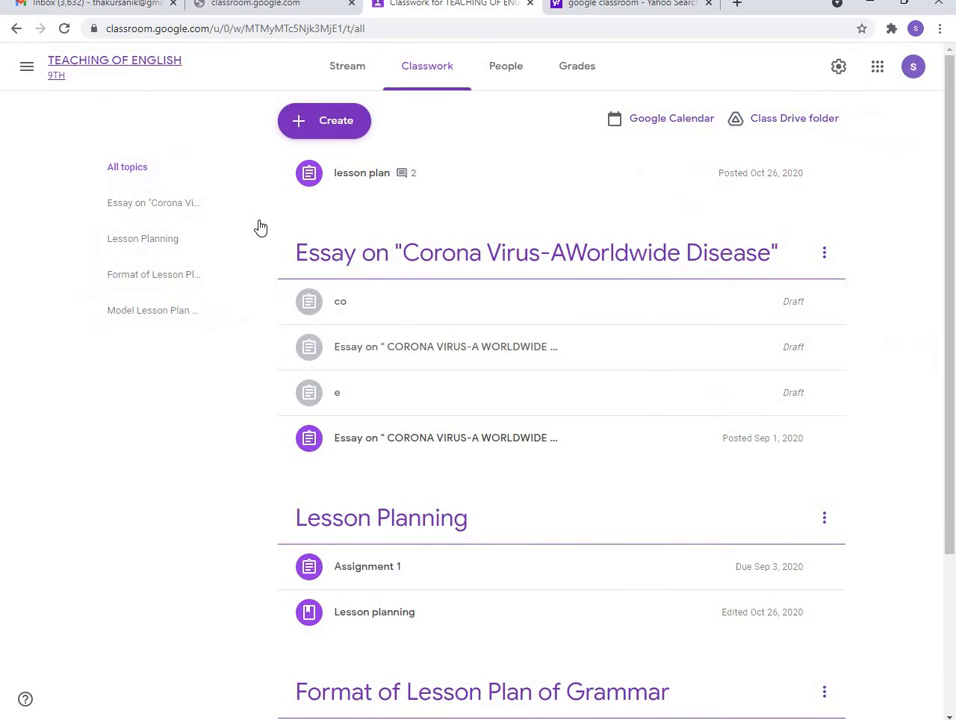
# Expand the 'Essay on CORONA VIRUS' assignment and open its 15-point rubric
pyautogui.scroll(-2, 459, 320)
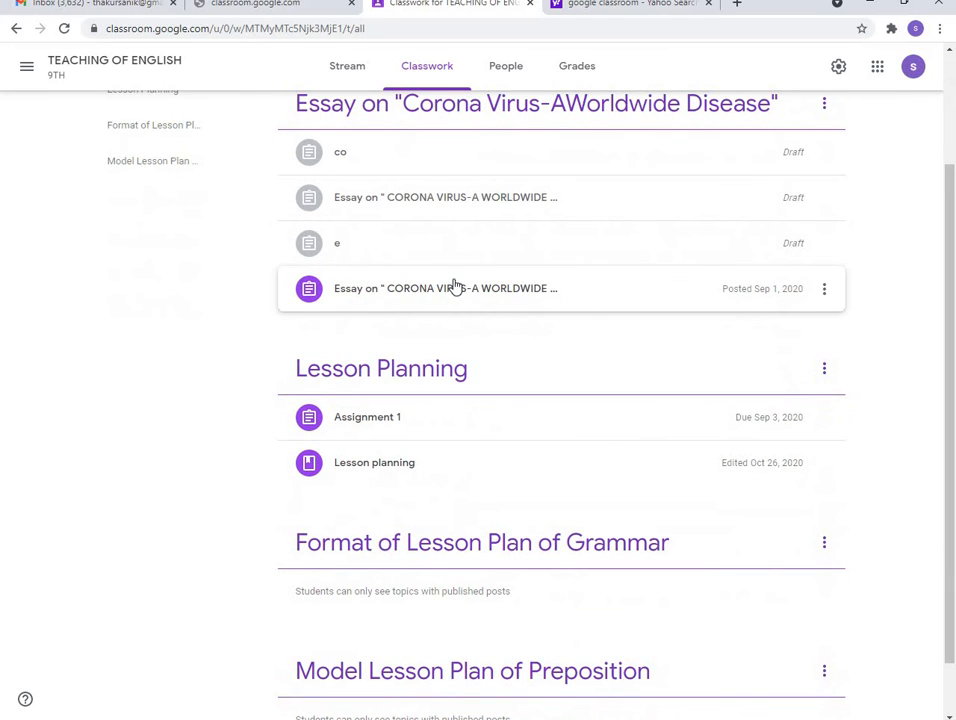
pyautogui.click(455, 292)
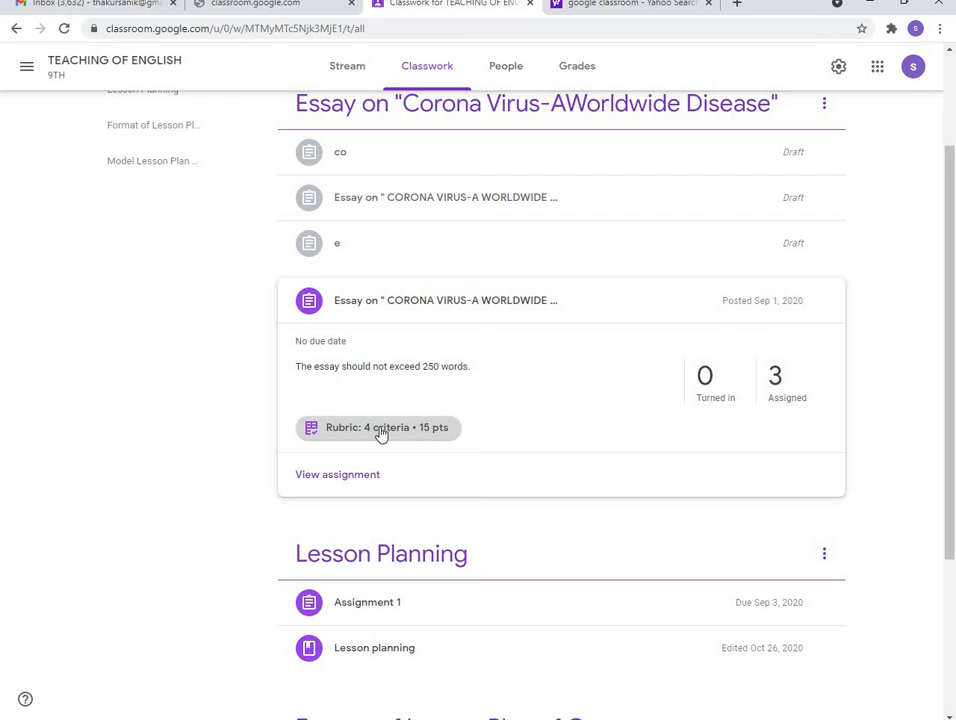
pyautogui.doubleClick(309, 430)
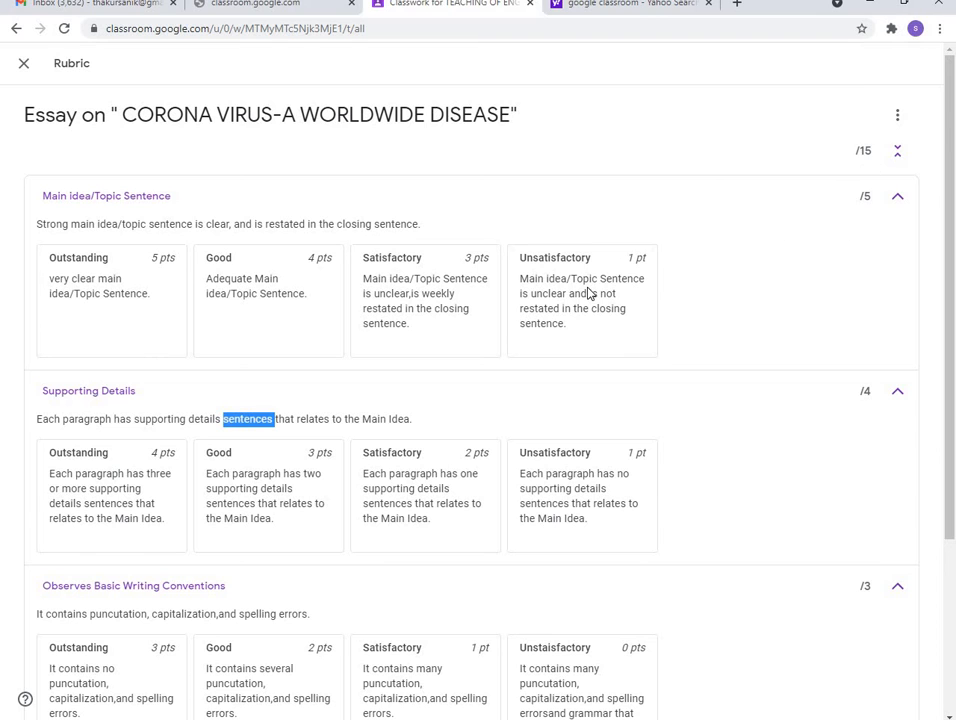
pyautogui.scroll(-2, 589, 290)
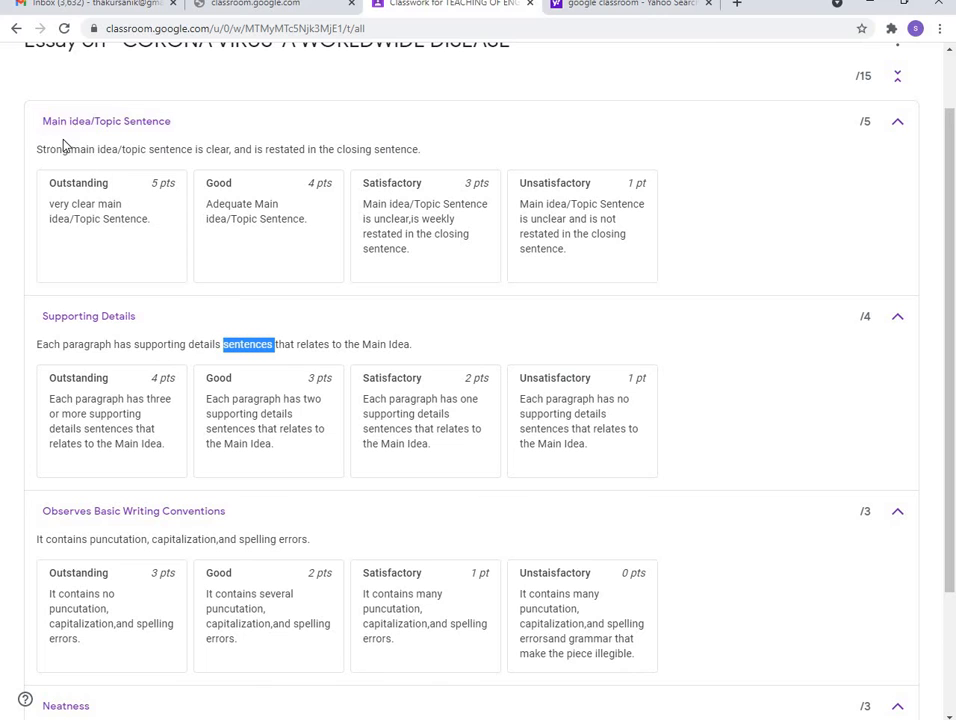
pyautogui.scroll(-1, 94, 316)
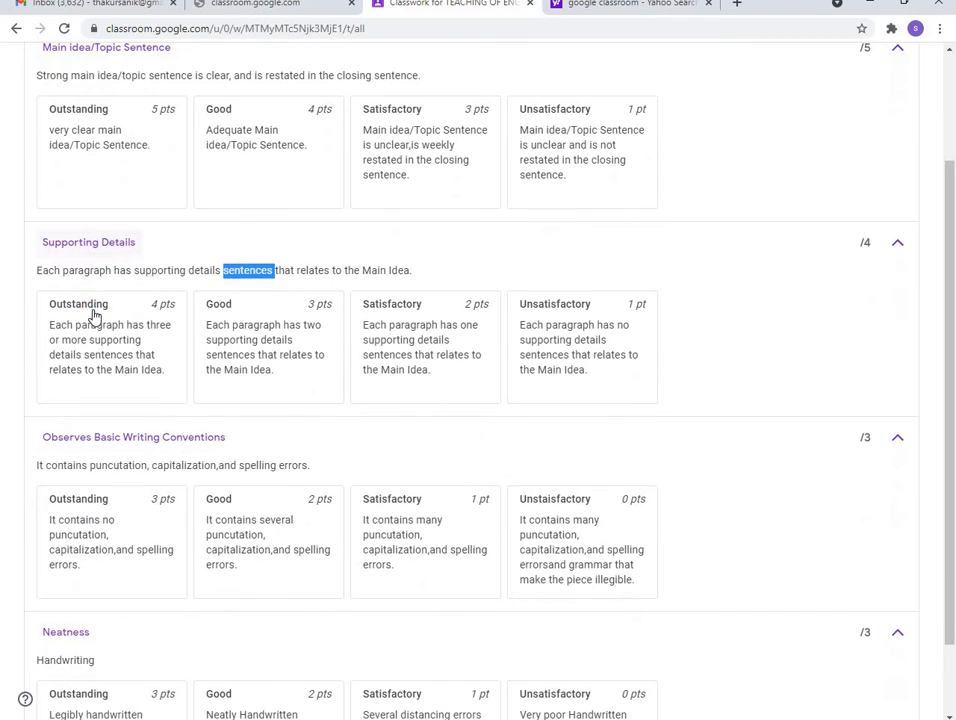
pyautogui.scroll(-1, 224, 442)
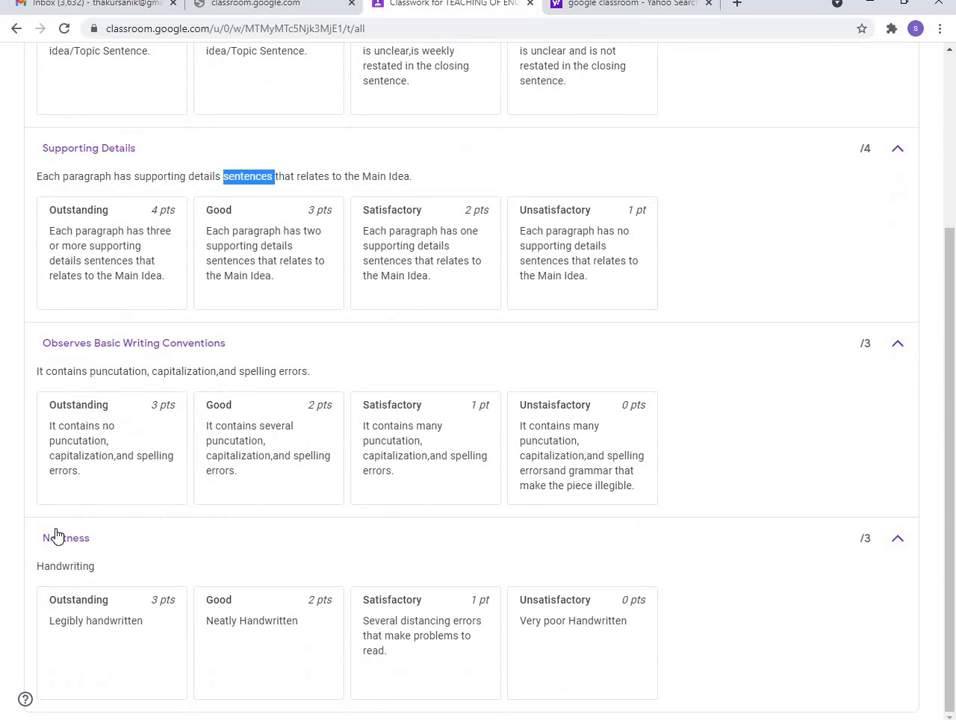
pyautogui.scroll(2, 153, 501)
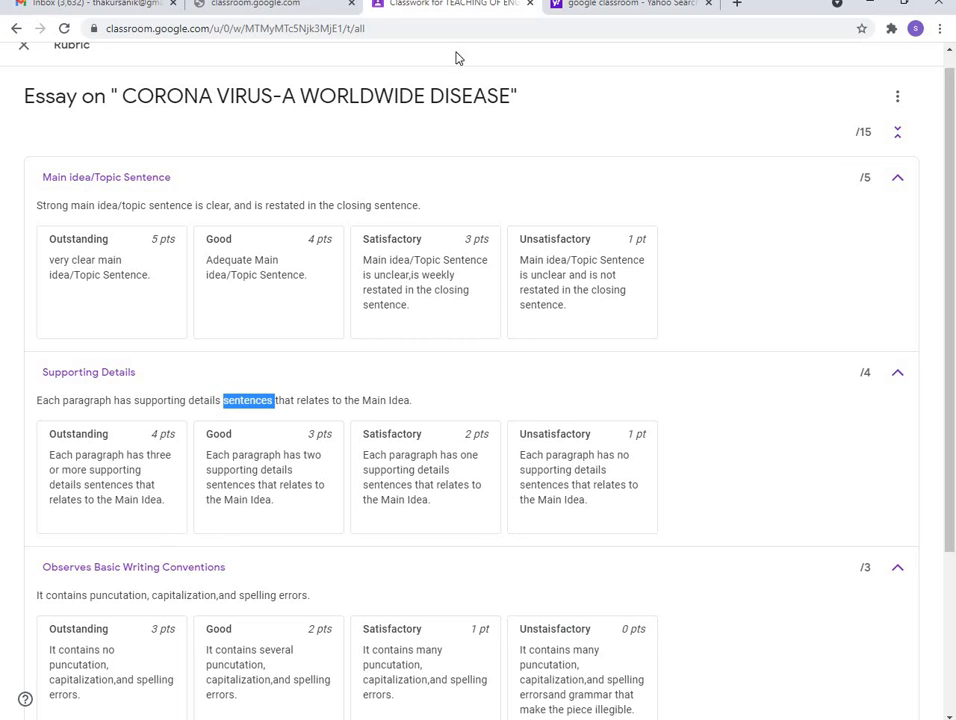
pyautogui.click(23, 47)
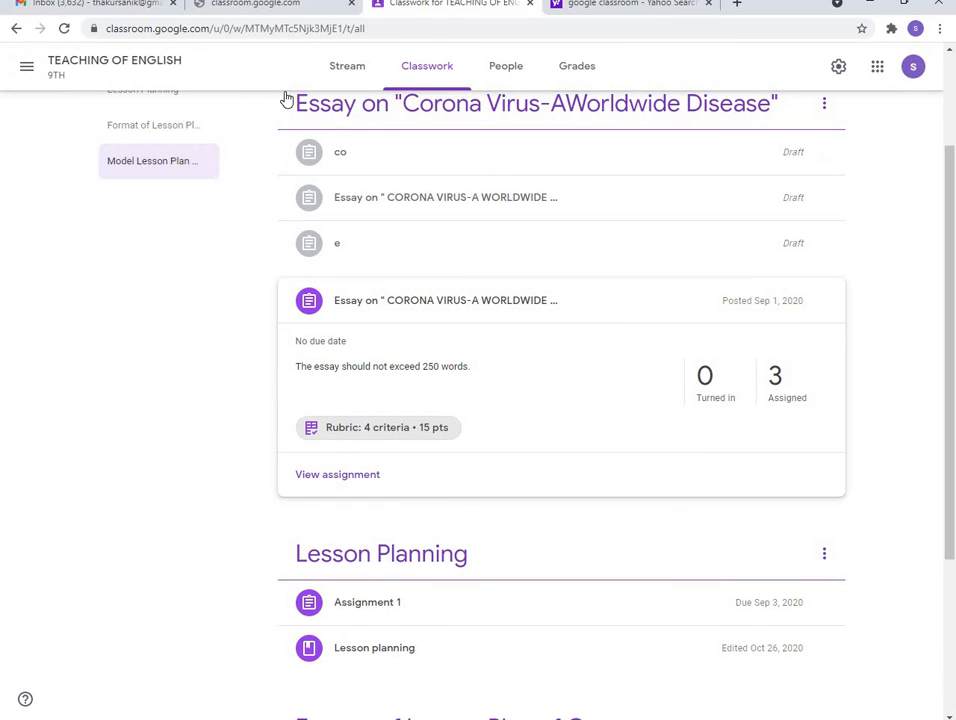
# Start a new blank assignment from the Create menu, then discard it
pyautogui.scroll(2, 336, 225)
pyautogui.click(331, 130)
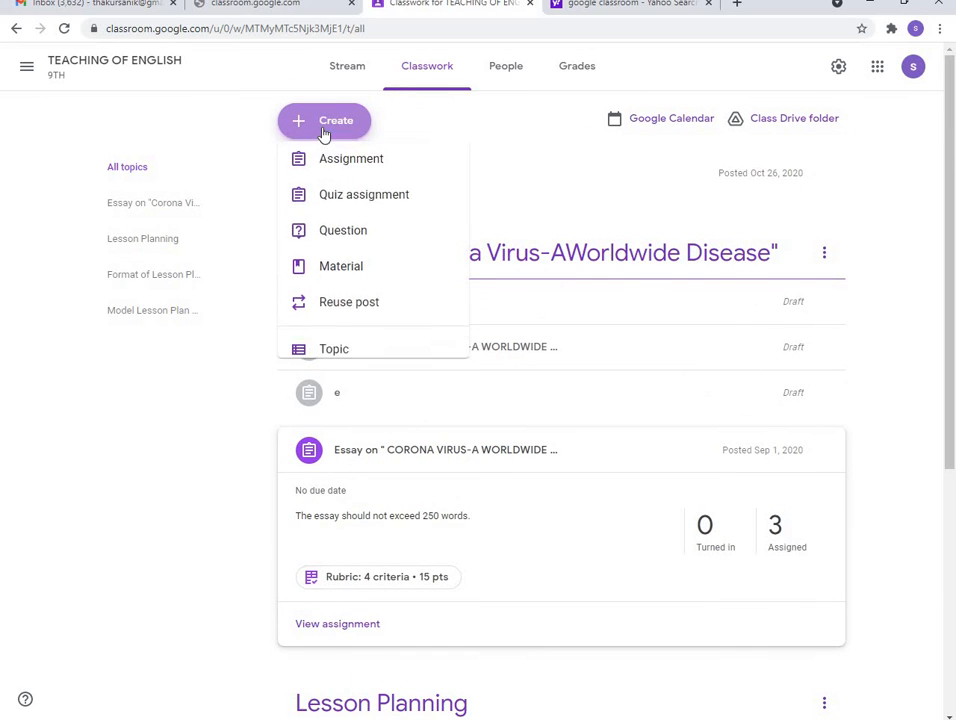
pyautogui.click(332, 167)
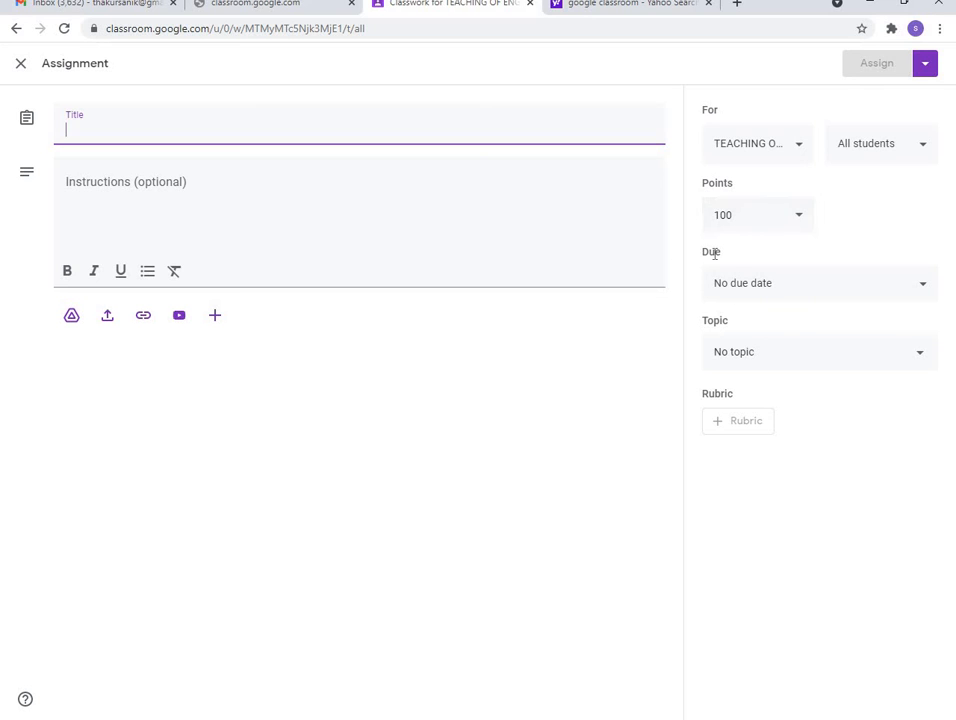
pyautogui.click(21, 64)
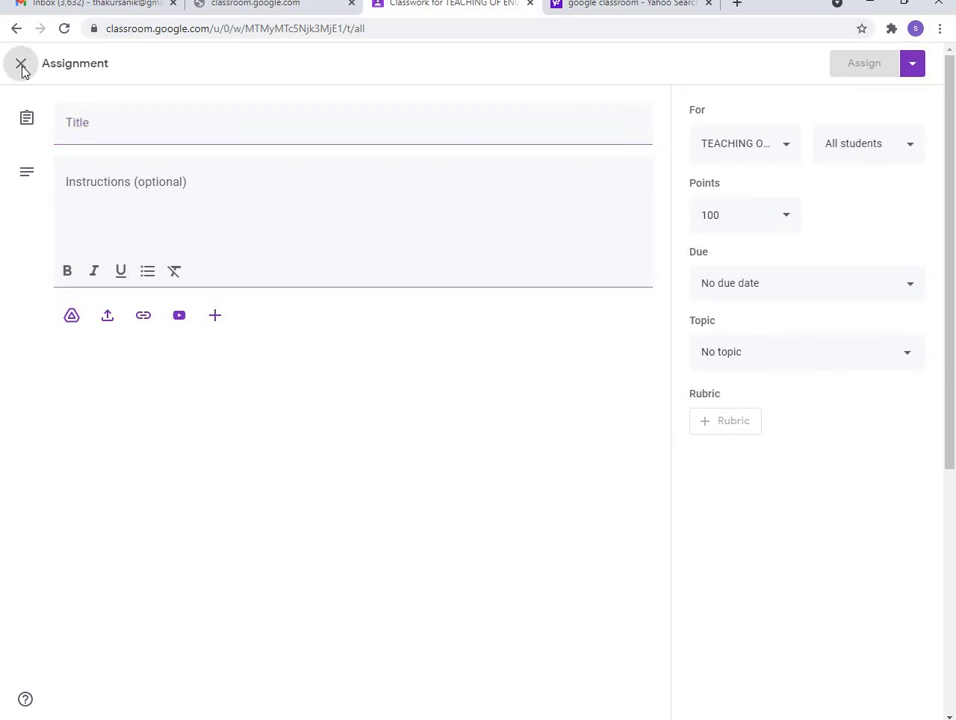
# Expand the 'Lesson planning' material post and view it in full
pyautogui.scroll(-3, 450, 384)
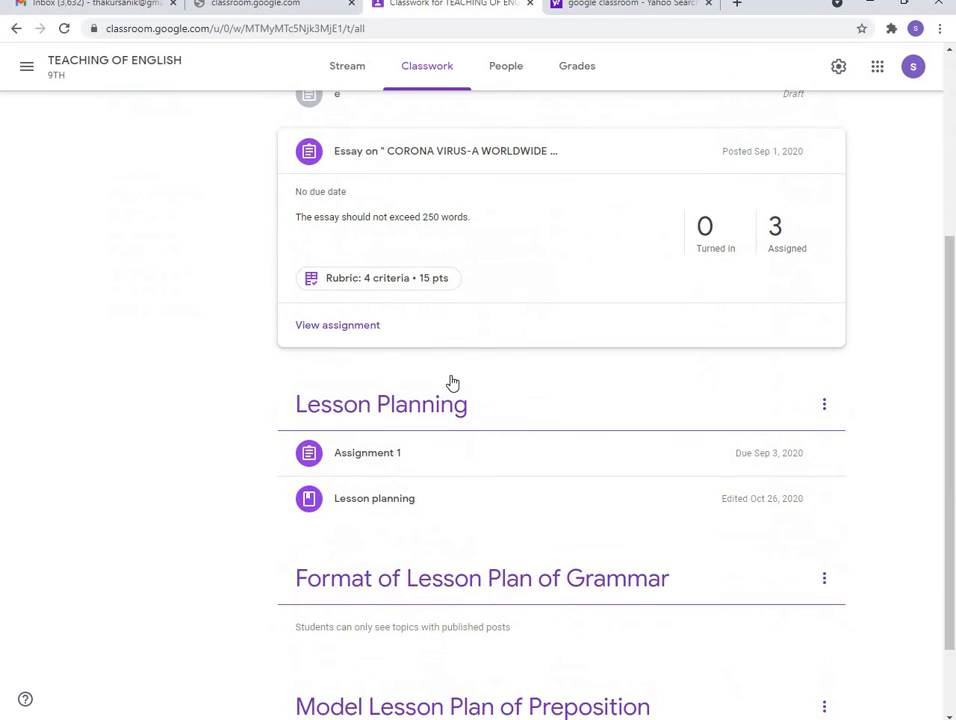
pyautogui.scroll(-1, 452, 383)
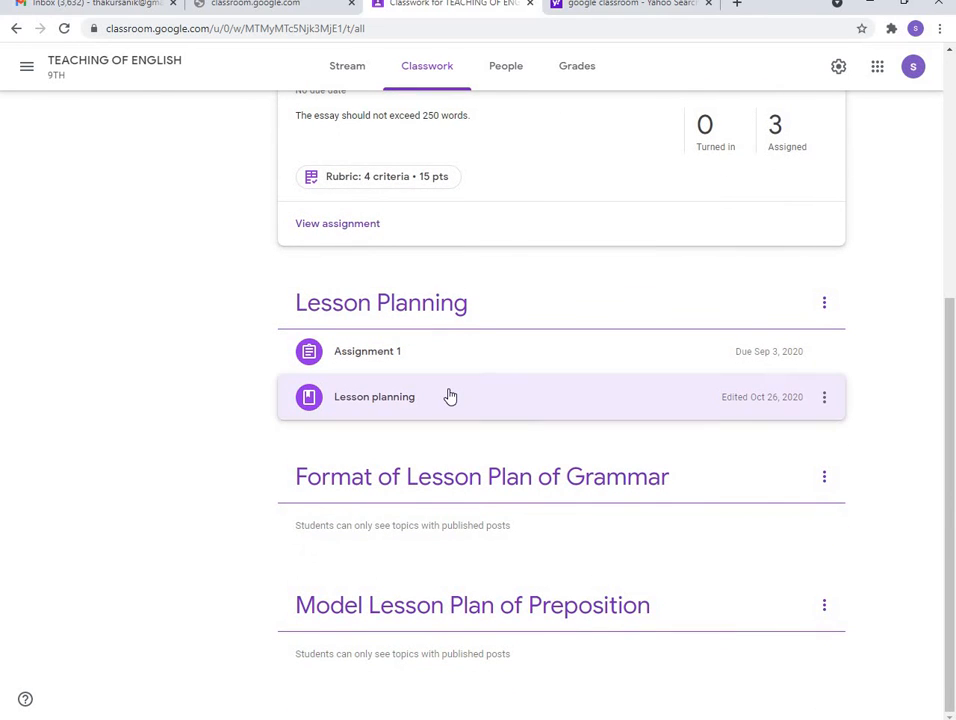
pyautogui.click(450, 397)
pyautogui.click(349, 404)
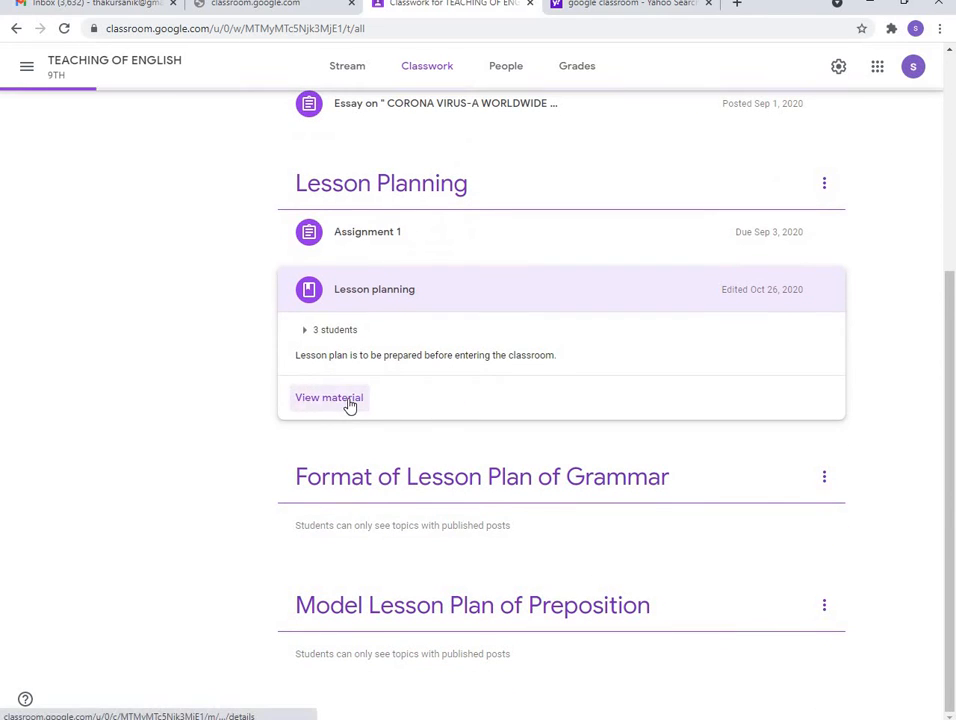
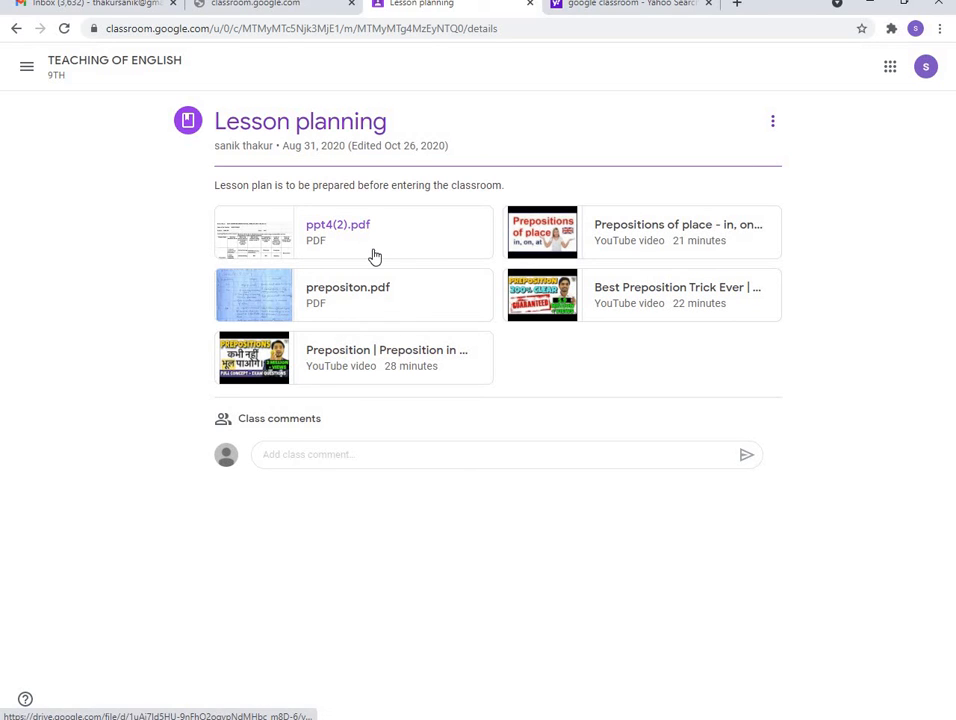
# Return to the 9TH class's classwork list, start a quiz assignment, then discard it
pyautogui.click(15, 28)
pyautogui.click(292, 128)
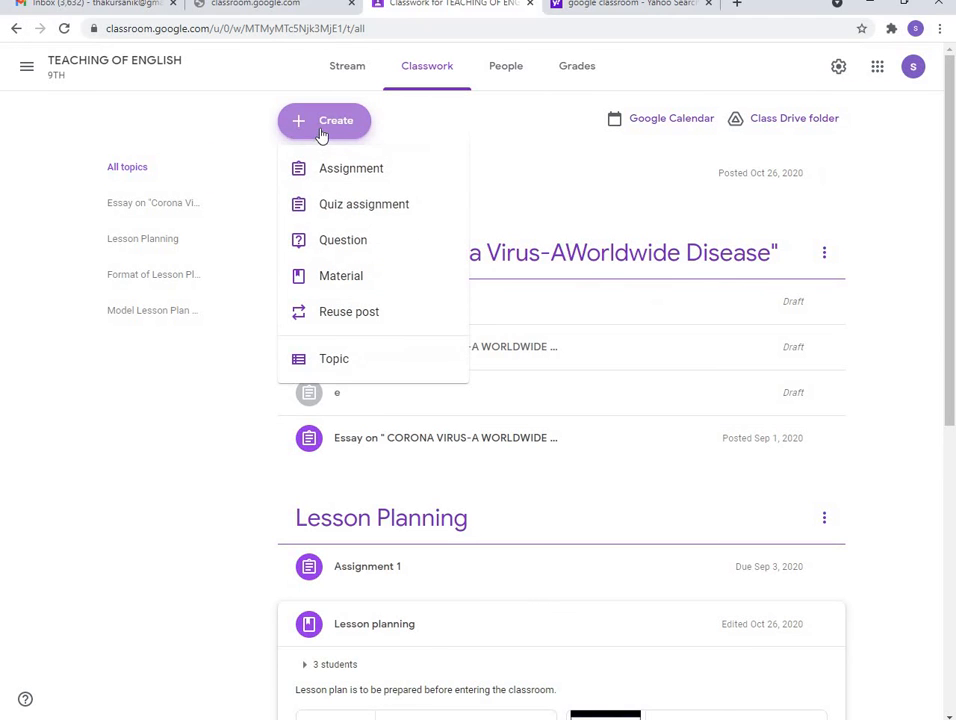
pyautogui.click(338, 206)
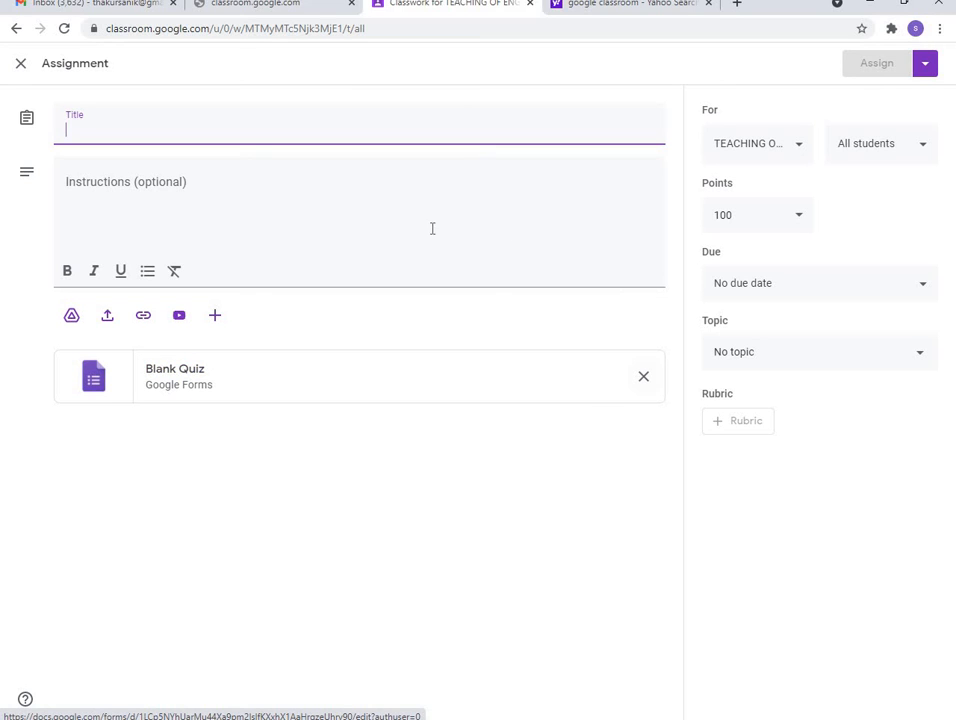
pyautogui.click(20, 64)
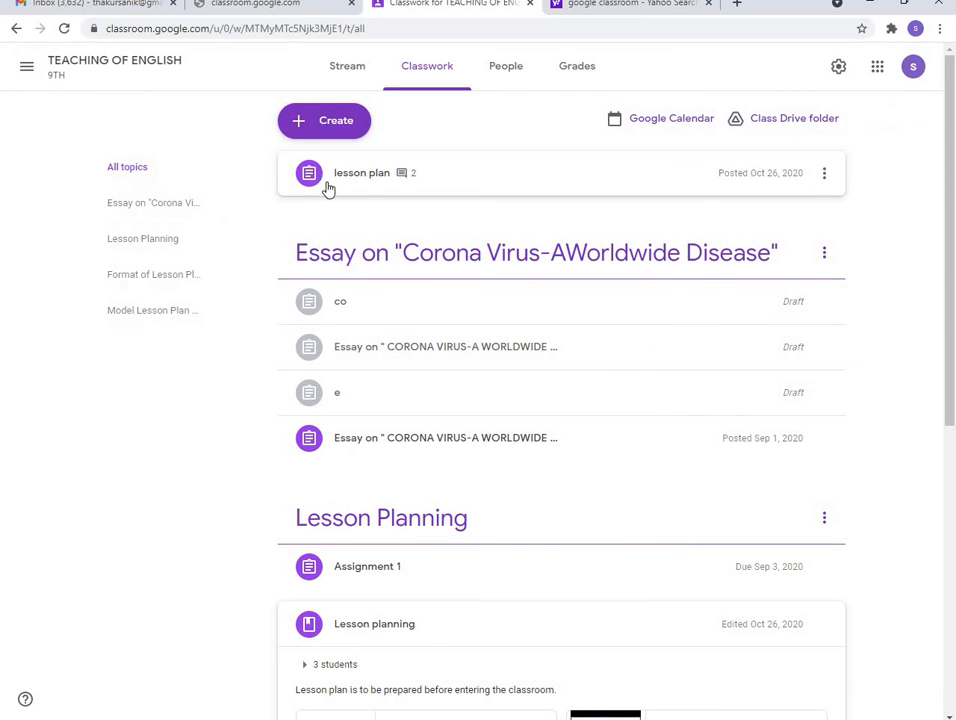
# Filter the classwork list to the Corona Virus essay topic
pyautogui.click(318, 122)
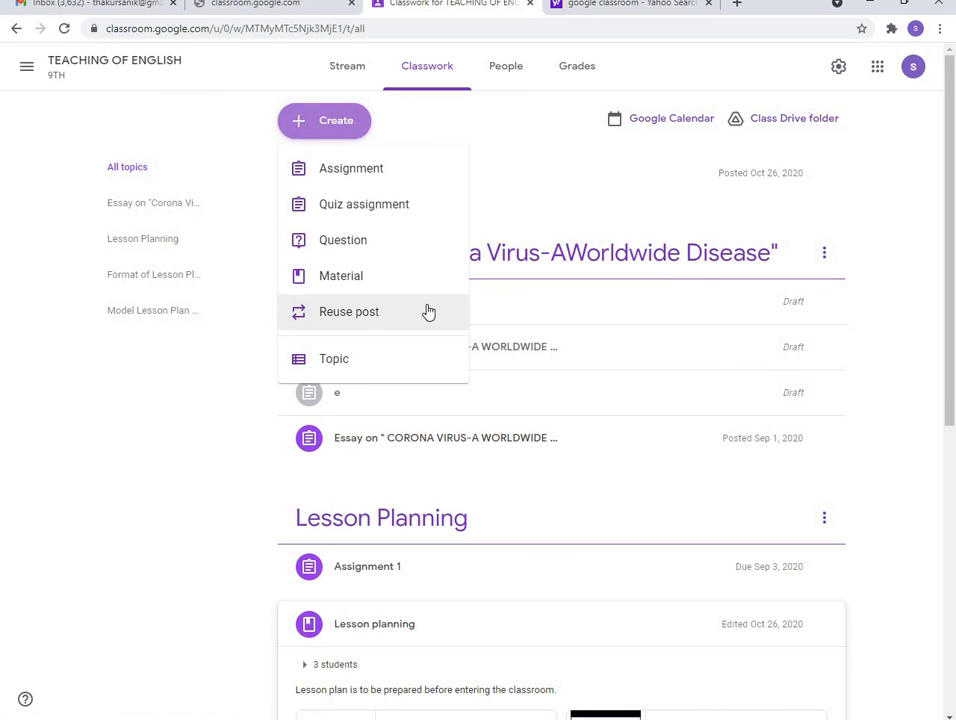
pyautogui.click(550, 263)
pyautogui.click(550, 265)
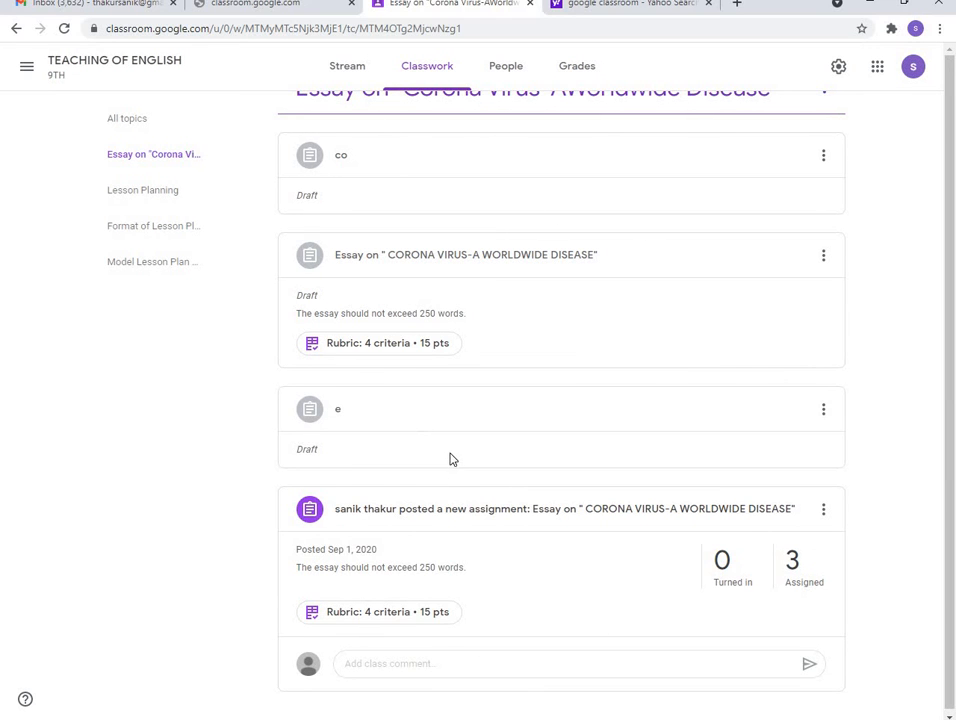
# Glance at the People page, then return to the essay topic's assignment list
pyautogui.click(506, 68)
pyautogui.click(440, 73)
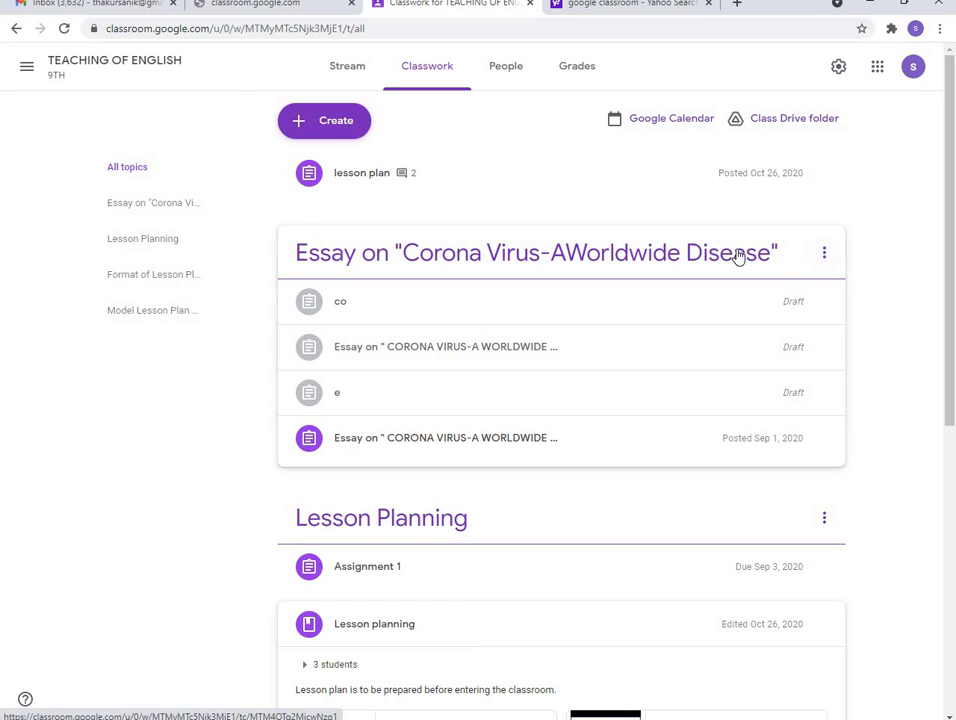
pyautogui.click(825, 255)
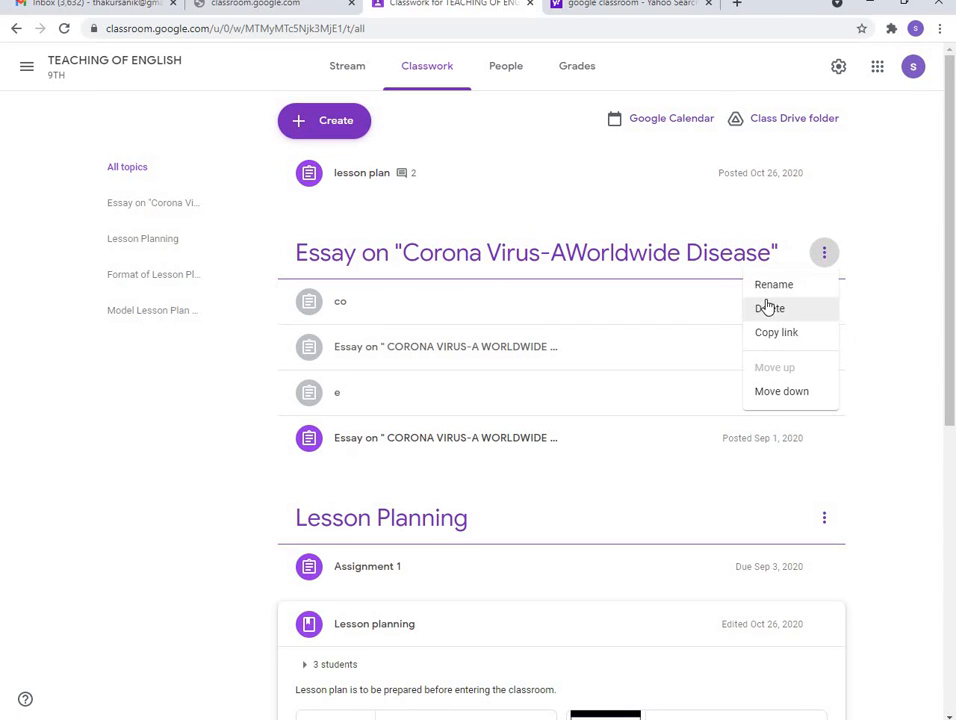
pyautogui.click(567, 258)
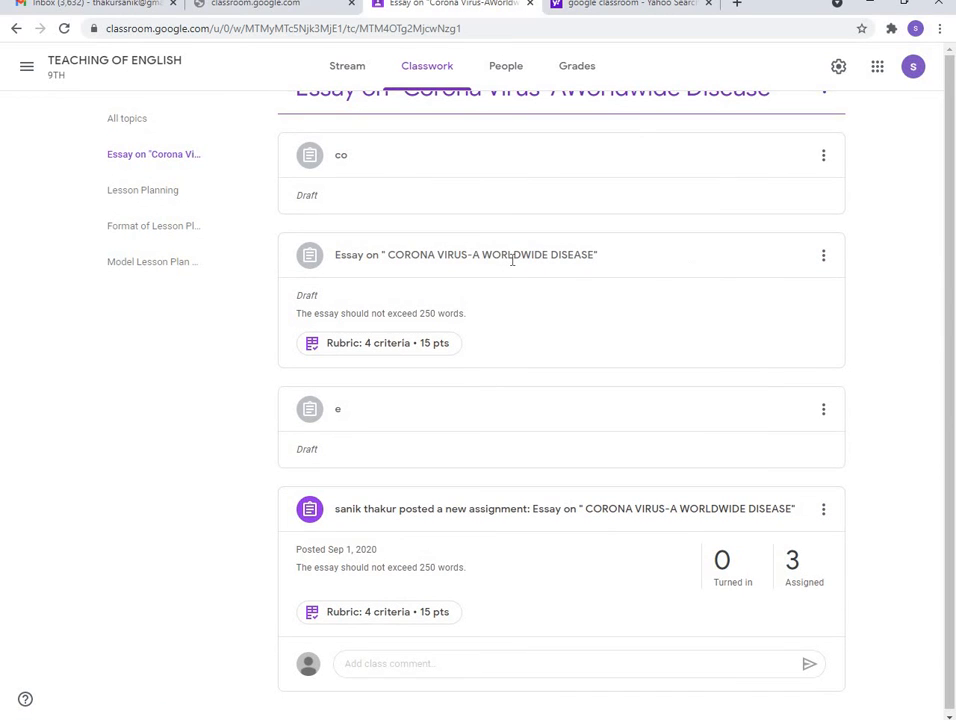
pyautogui.click(822, 256)
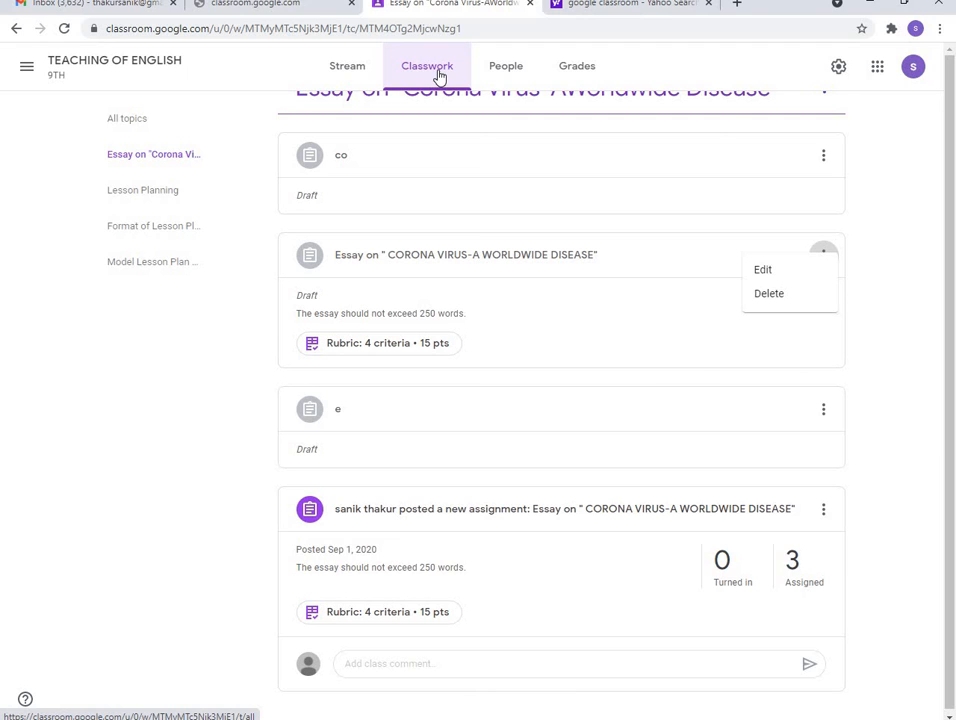
# Open the second student's Corona Virus essay submission from the Grades page
pyautogui.click(565, 70)
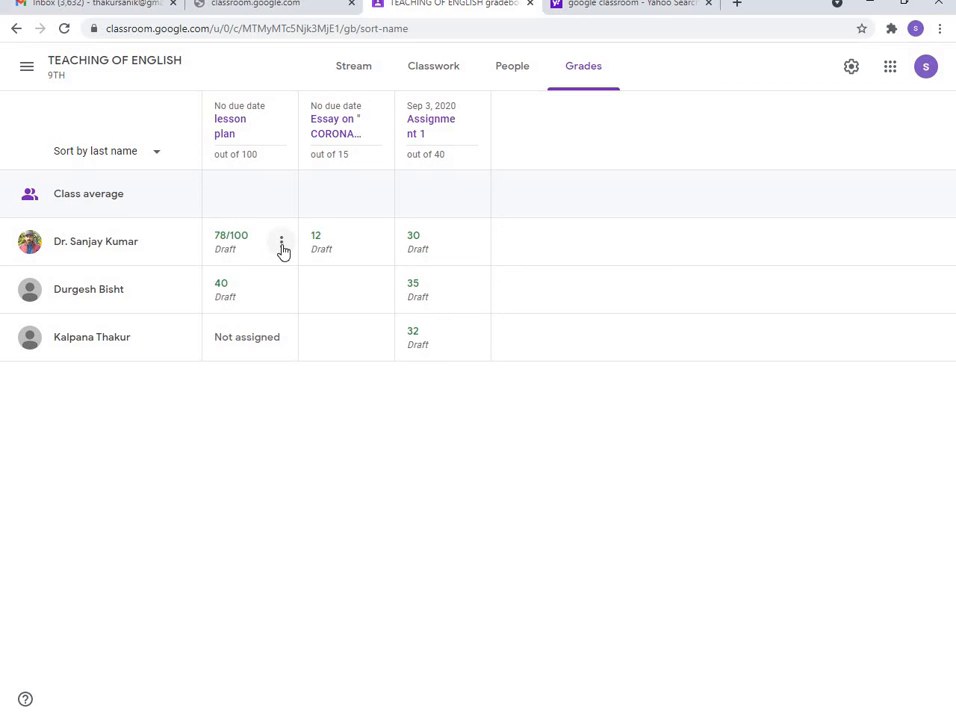
pyautogui.click(282, 247)
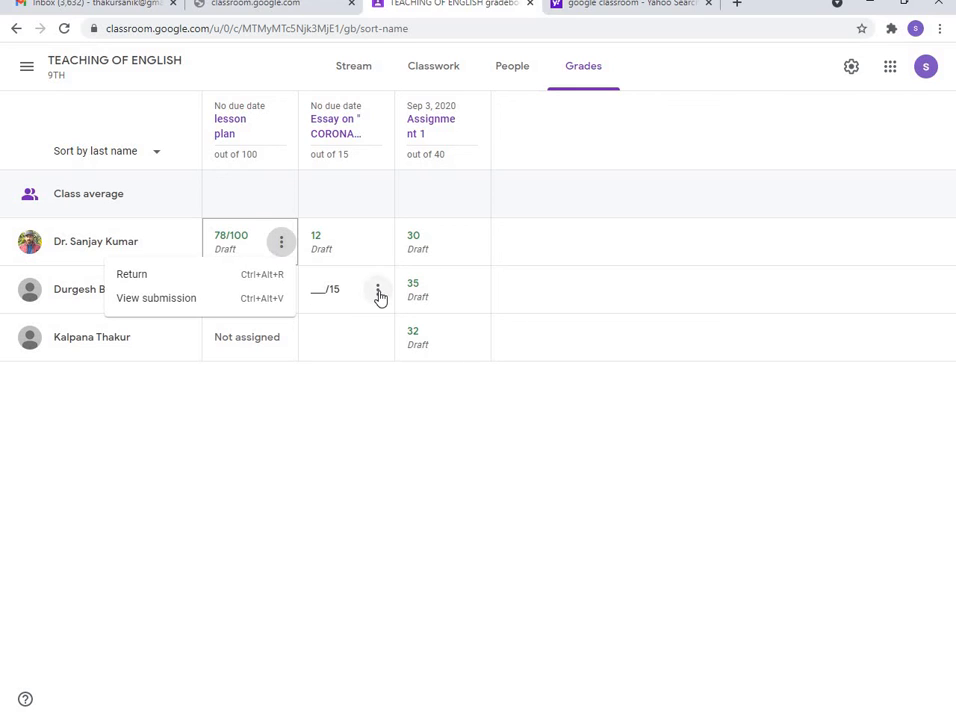
pyautogui.click(380, 297)
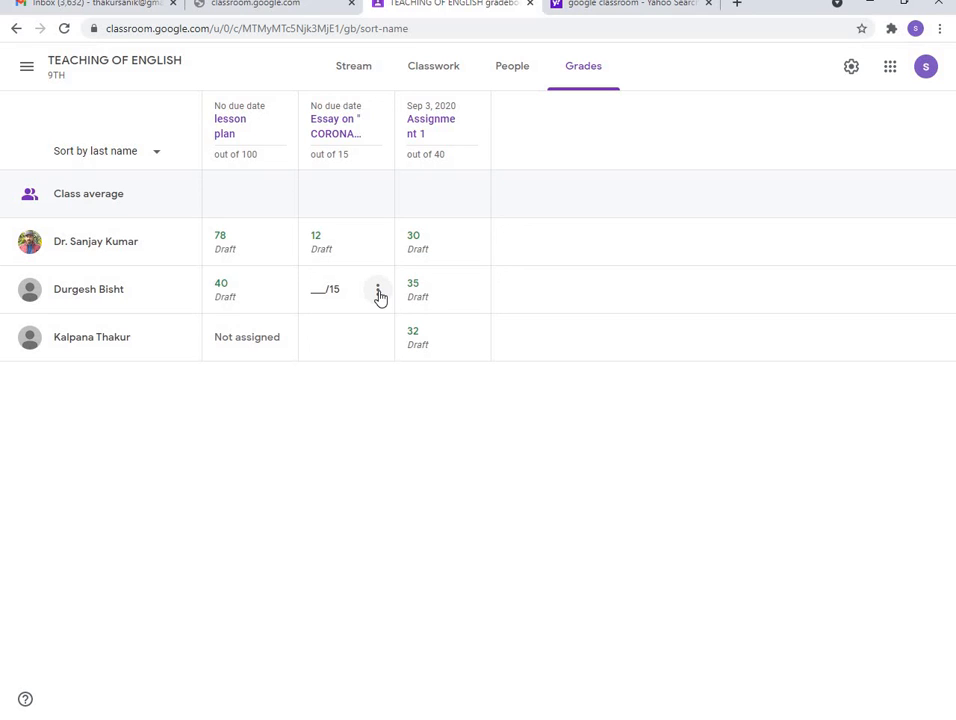
pyautogui.click(378, 292)
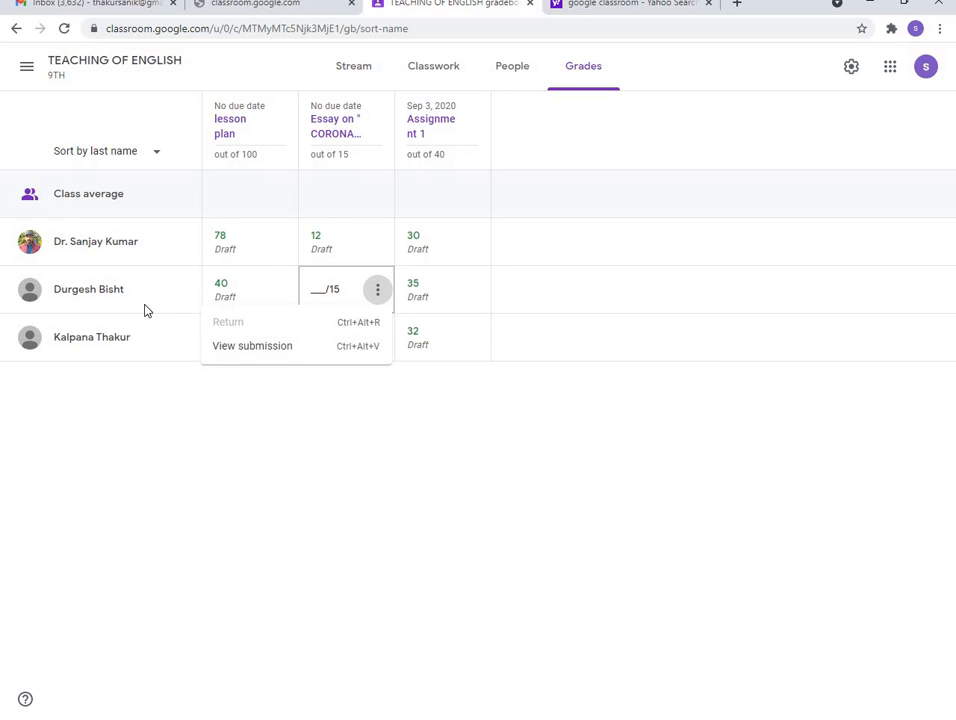
pyautogui.click(251, 346)
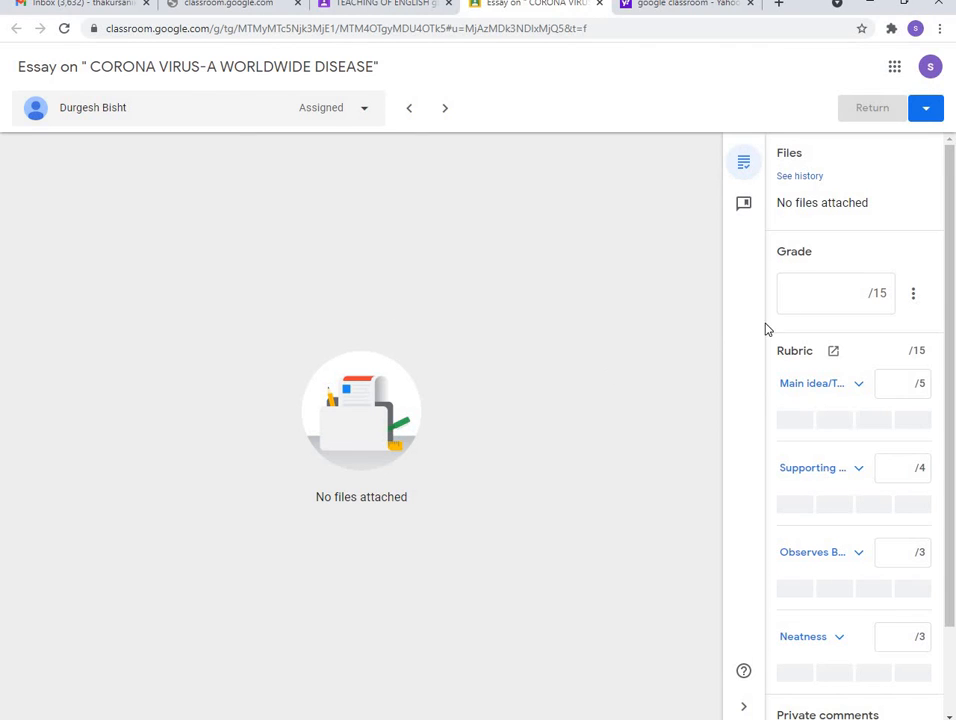
# Enter a grade of 12 out of 15 for the student's essay
pyautogui.click(858, 293)
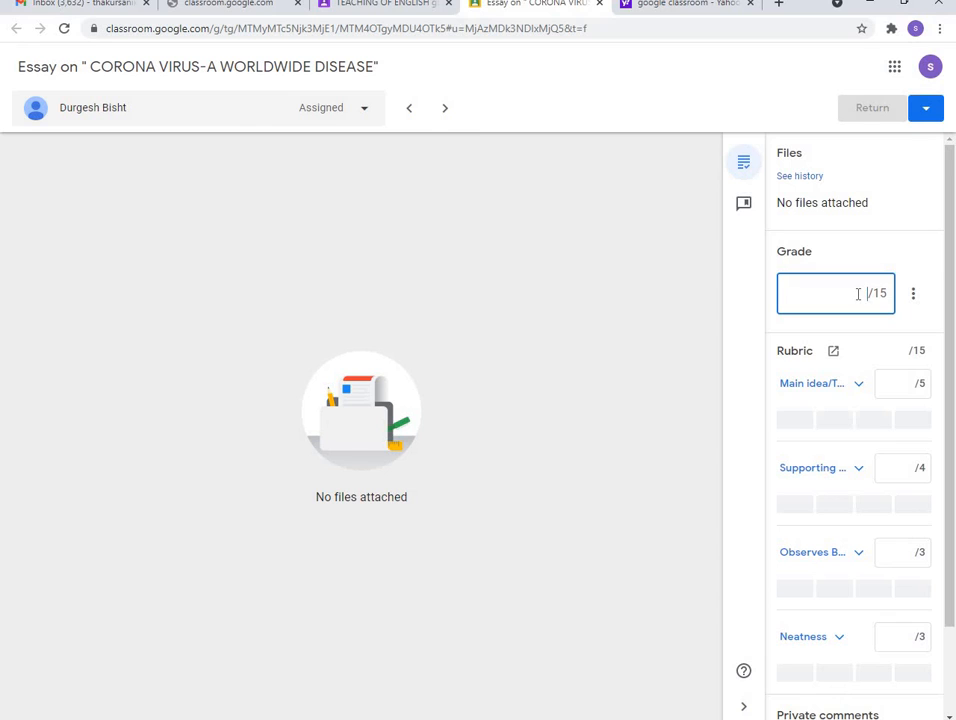
pyautogui.write('12')
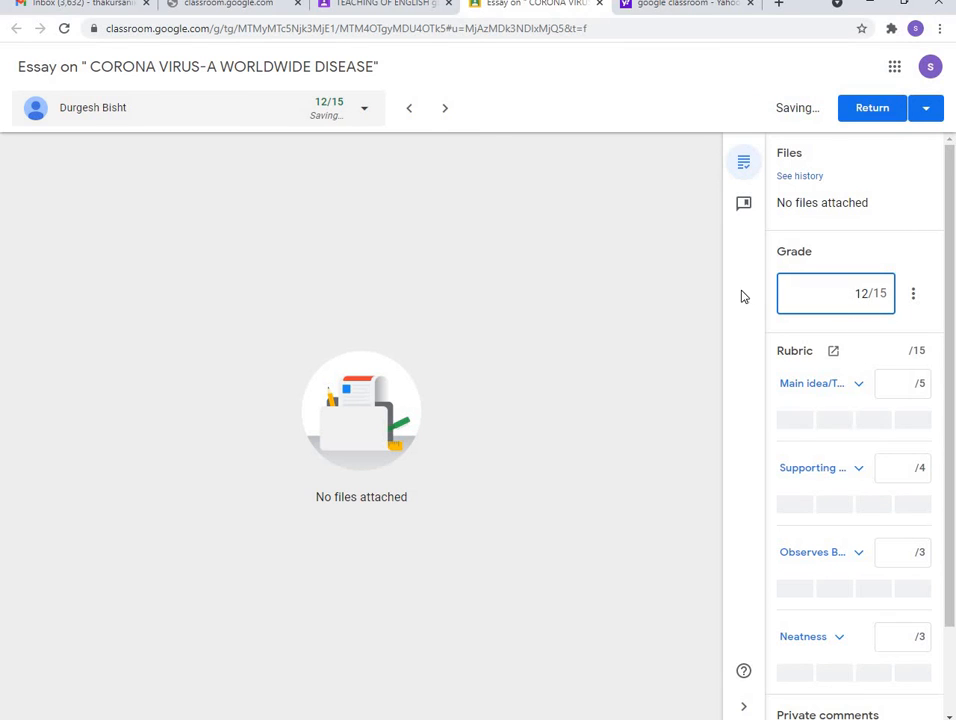
pyautogui.click(913, 299)
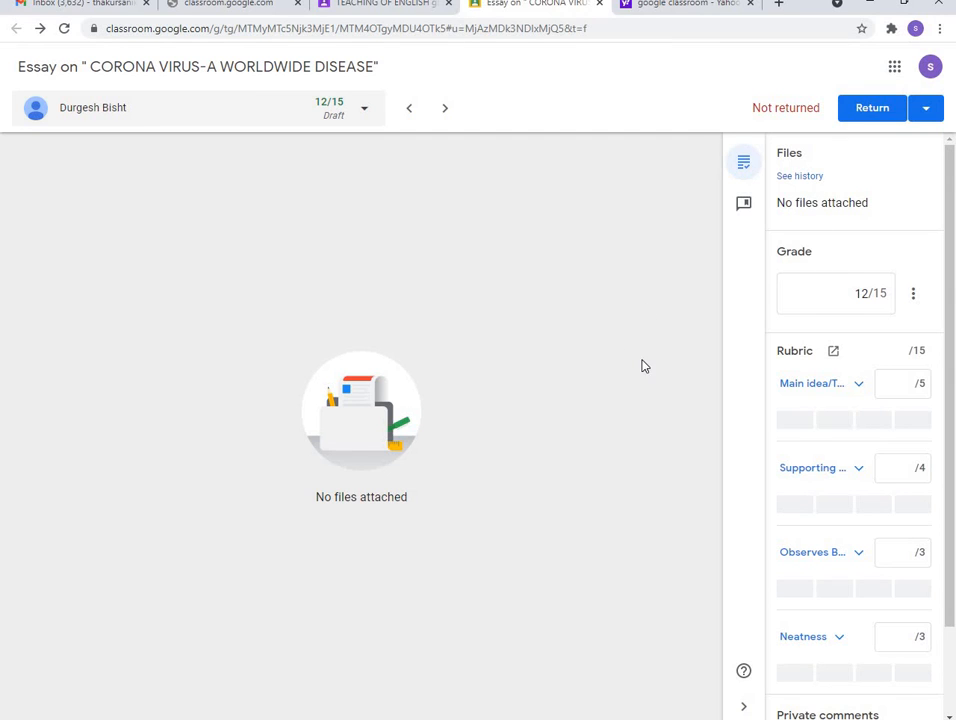
# Start a private comment to the student reading 'very nice'
pyautogui.scroll(-1, 781, 352)
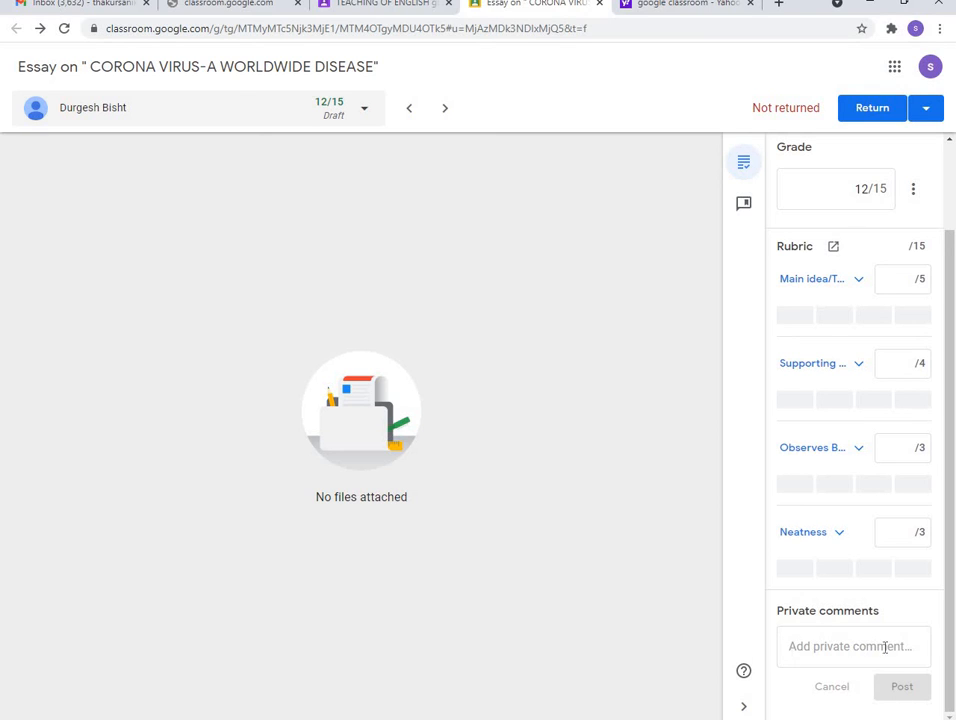
pyautogui.click(816, 646)
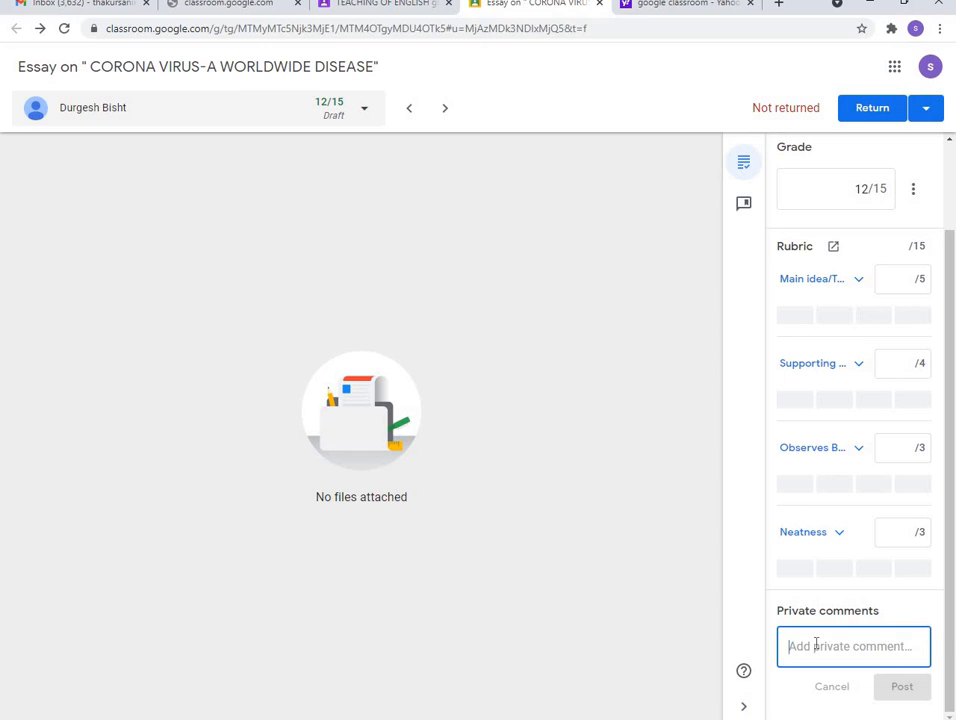
pyautogui.write('very nice')
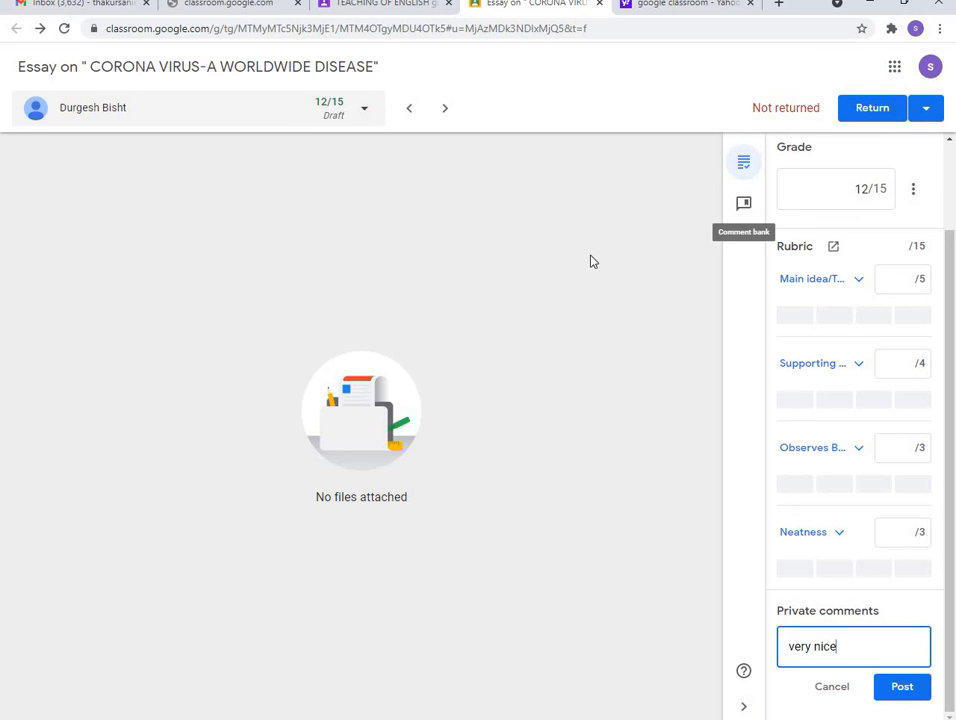
# Return to the gradebook, where the second student's essay now shows a 12 draft grade
pyautogui.click(433, 8)
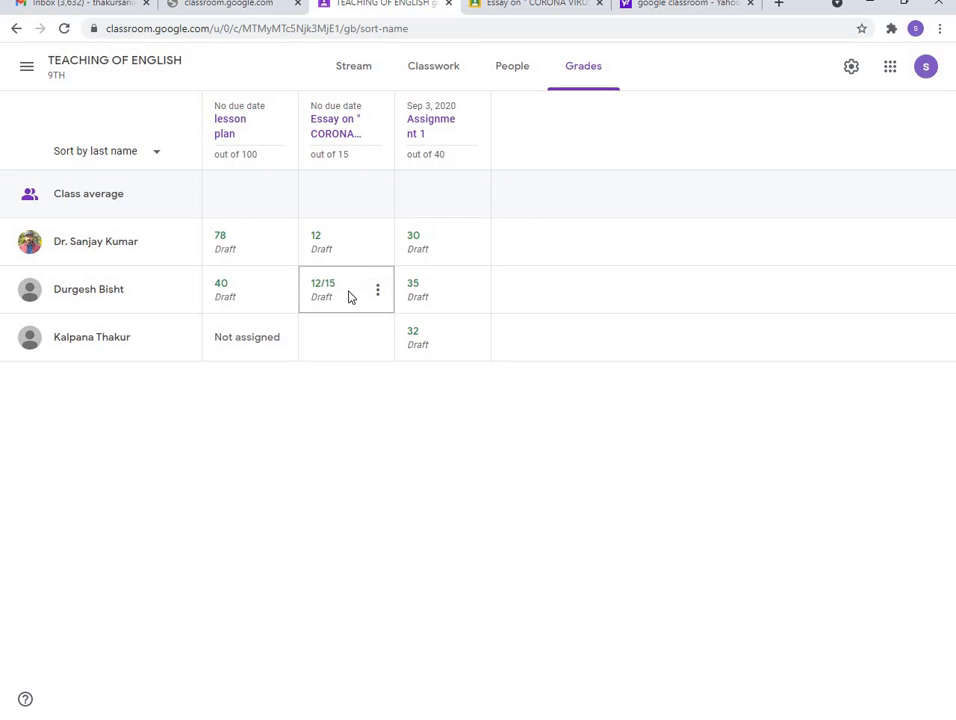
pyautogui.click(378, 297)
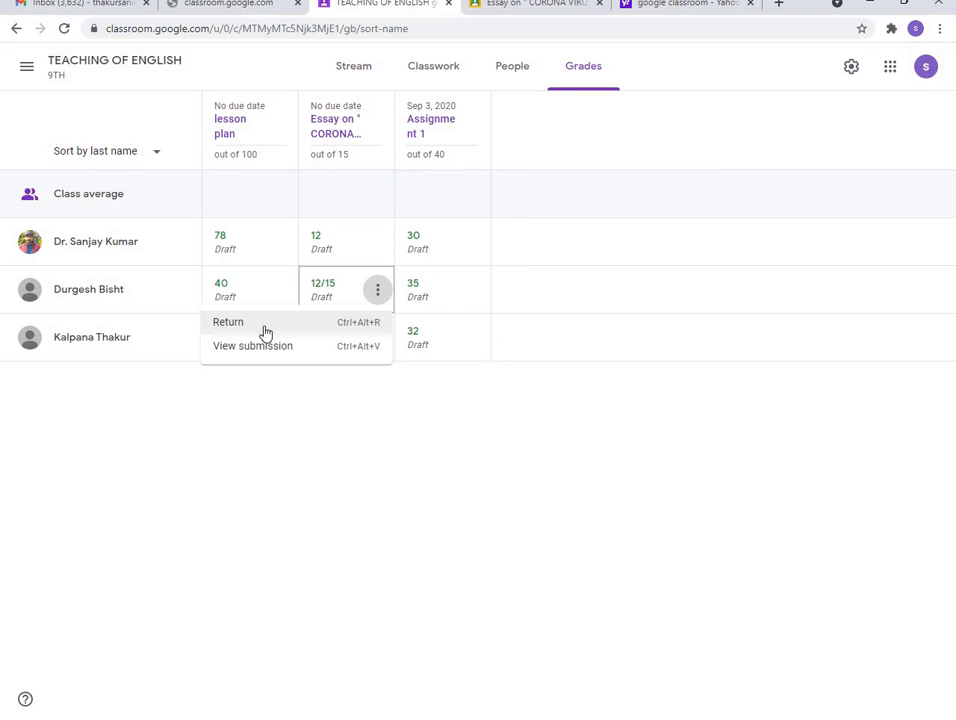
pyautogui.click(281, 120)
pyautogui.click(281, 116)
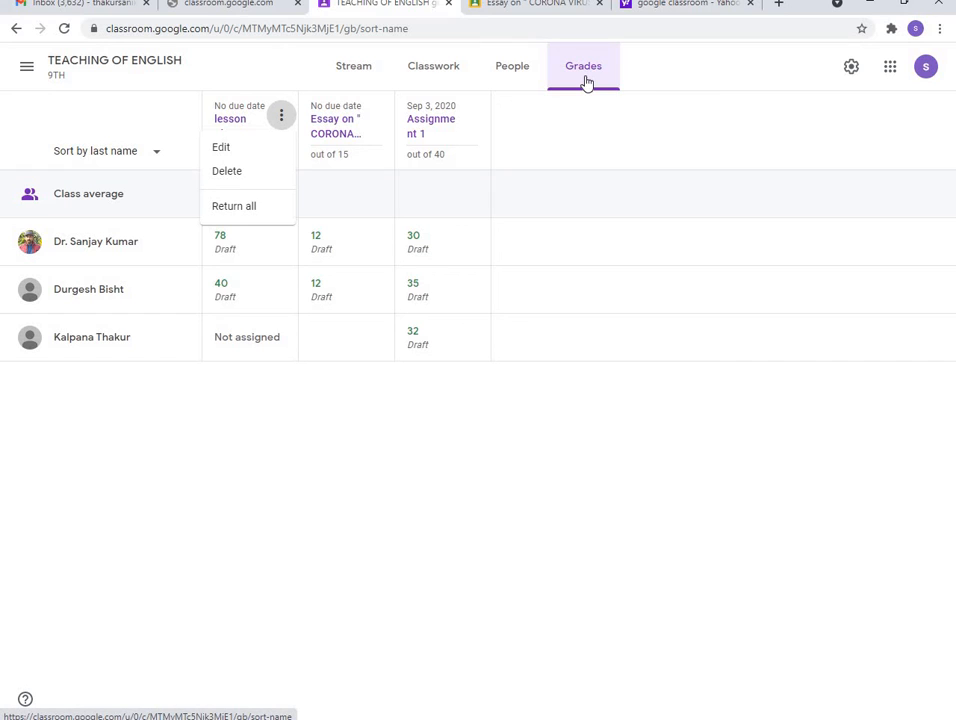
# Show the TEACHING OF ENGLISH class stream with its posted assignments and material
pyautogui.click(436, 70)
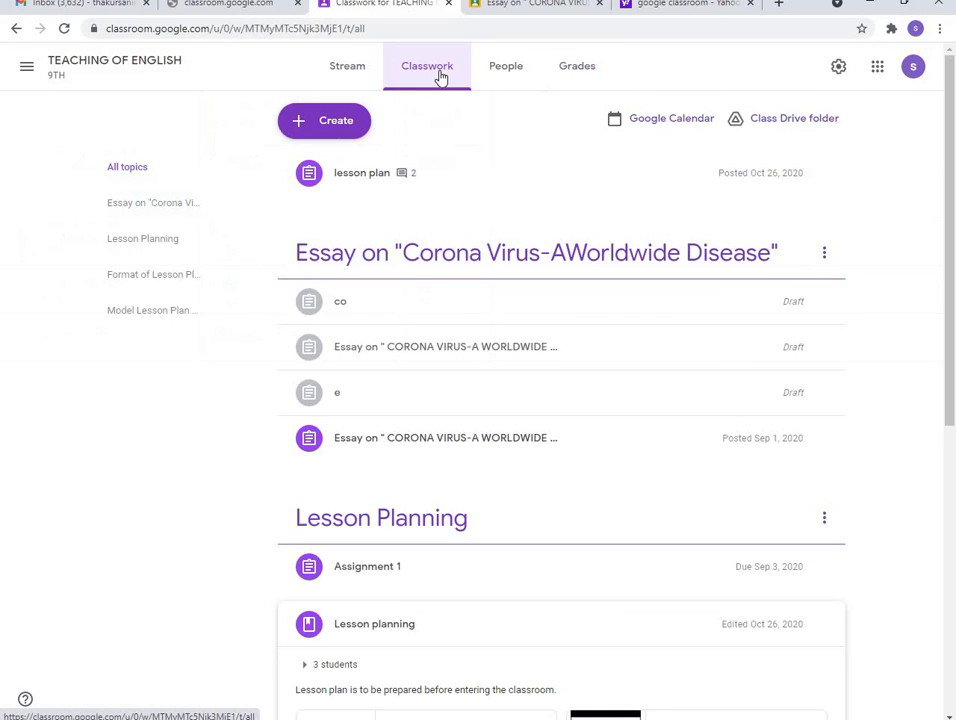
pyautogui.click(350, 70)
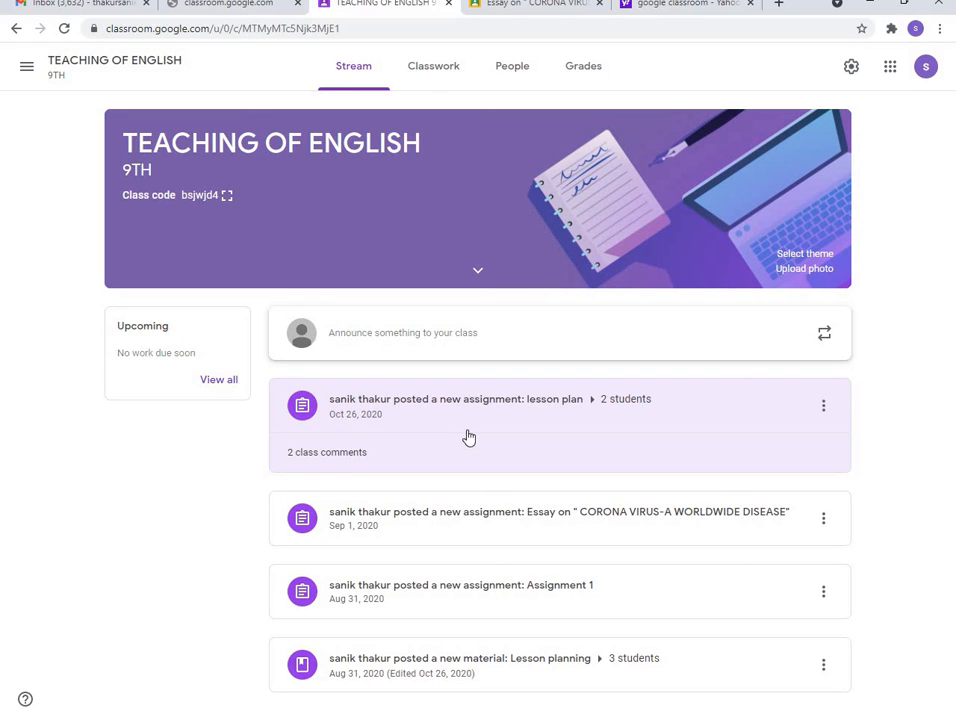
pyautogui.click(350, 458)
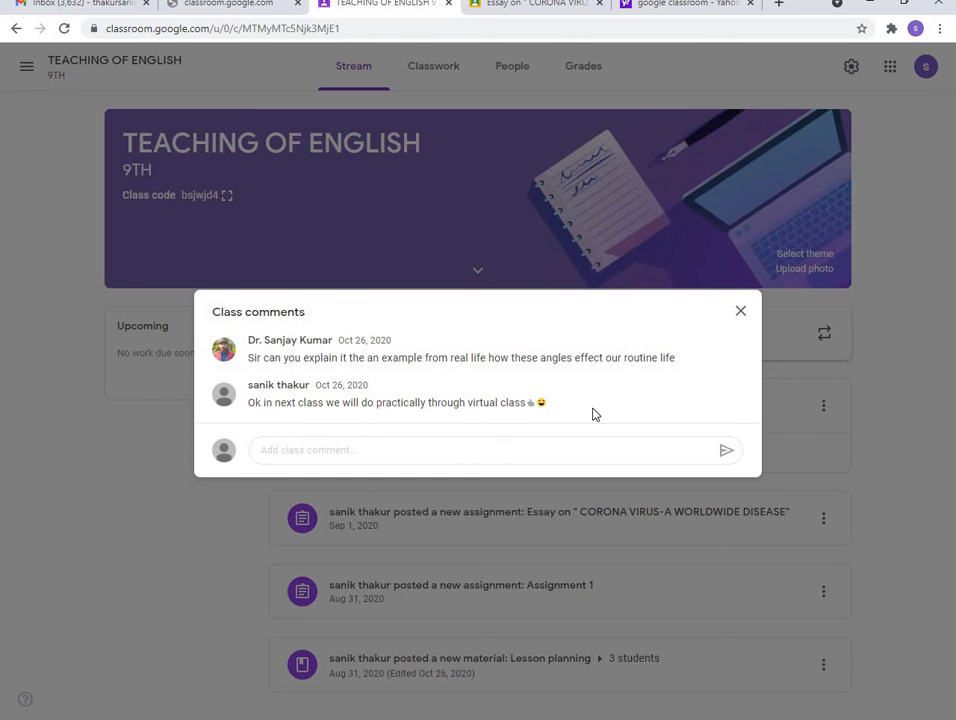
pyautogui.click(740, 312)
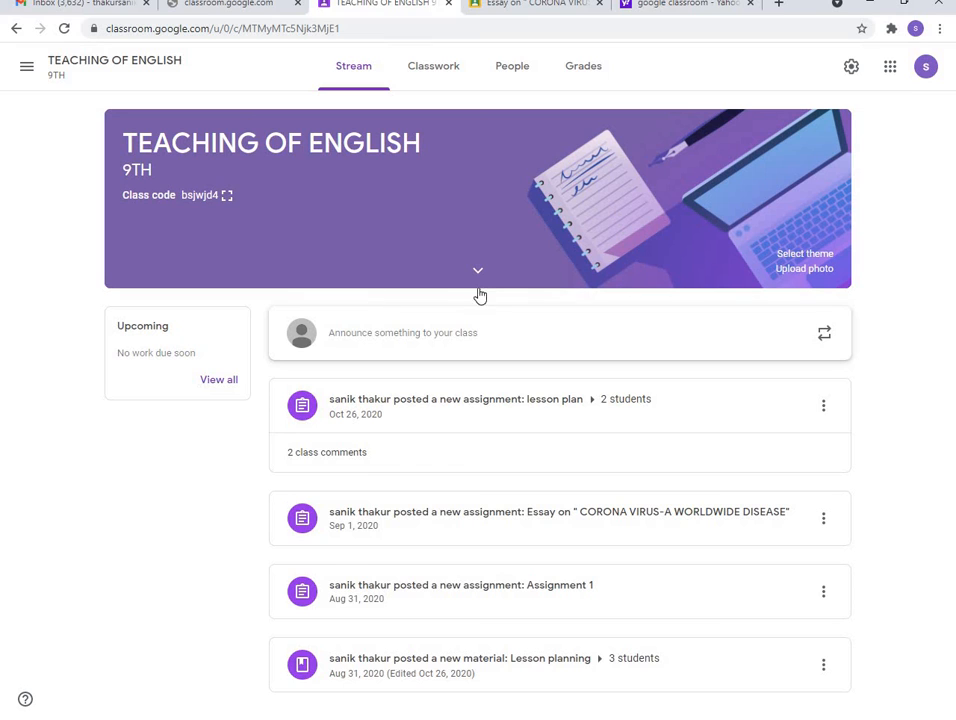
# Switch to the enrolled 5th A class from the classes list
pyautogui.click(27, 68)
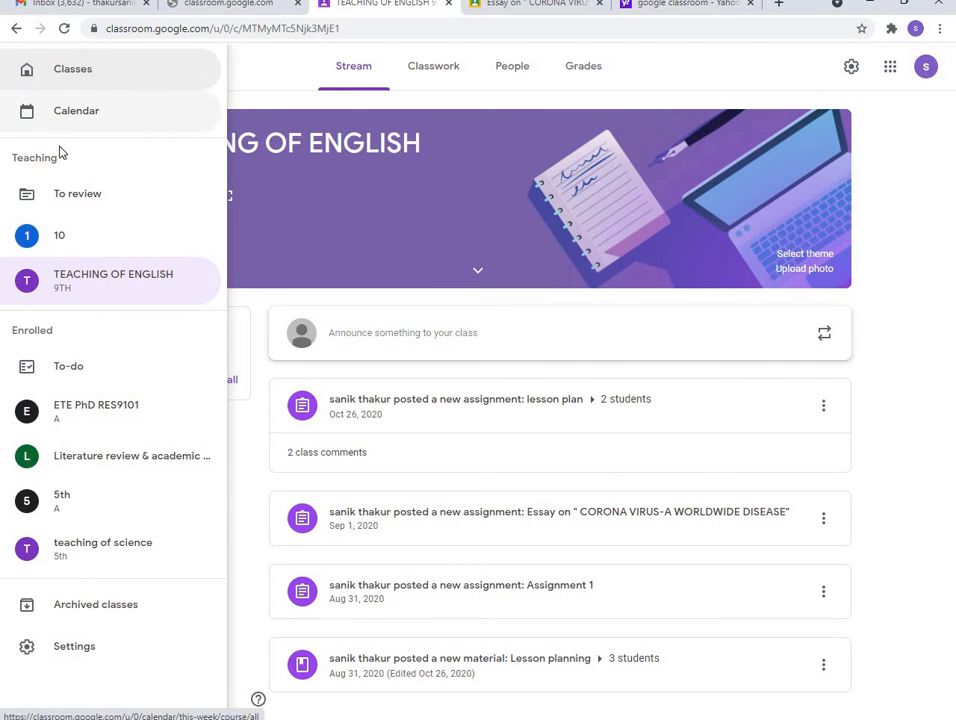
pyautogui.click(104, 509)
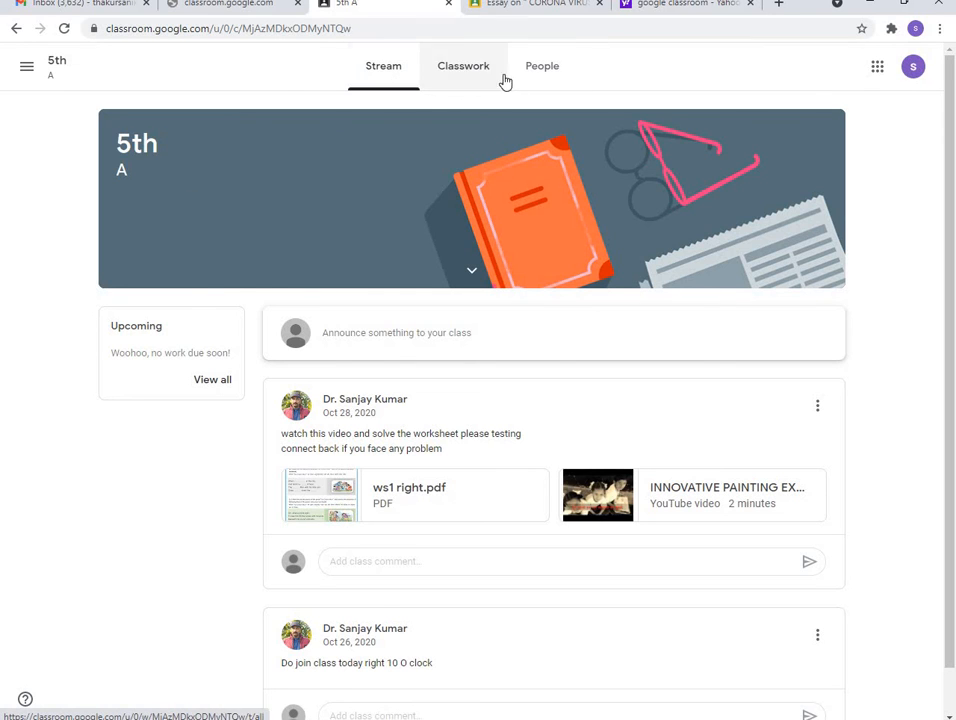
# View the 5th A class's teacher on the People page, briefly opening an email to them
pyautogui.click(540, 77)
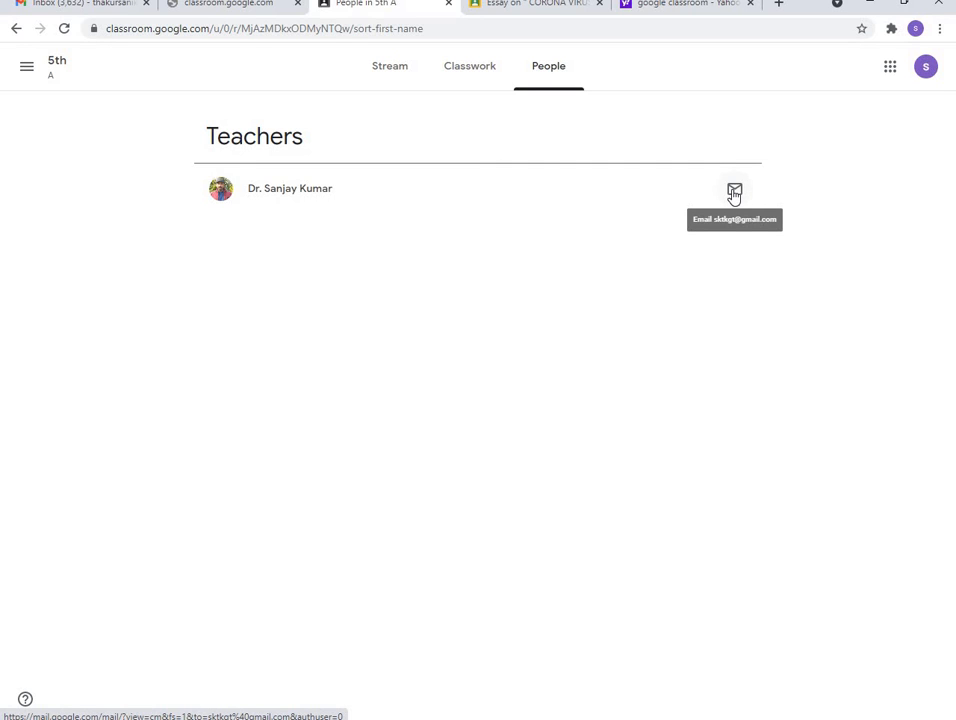
pyautogui.click(734, 192)
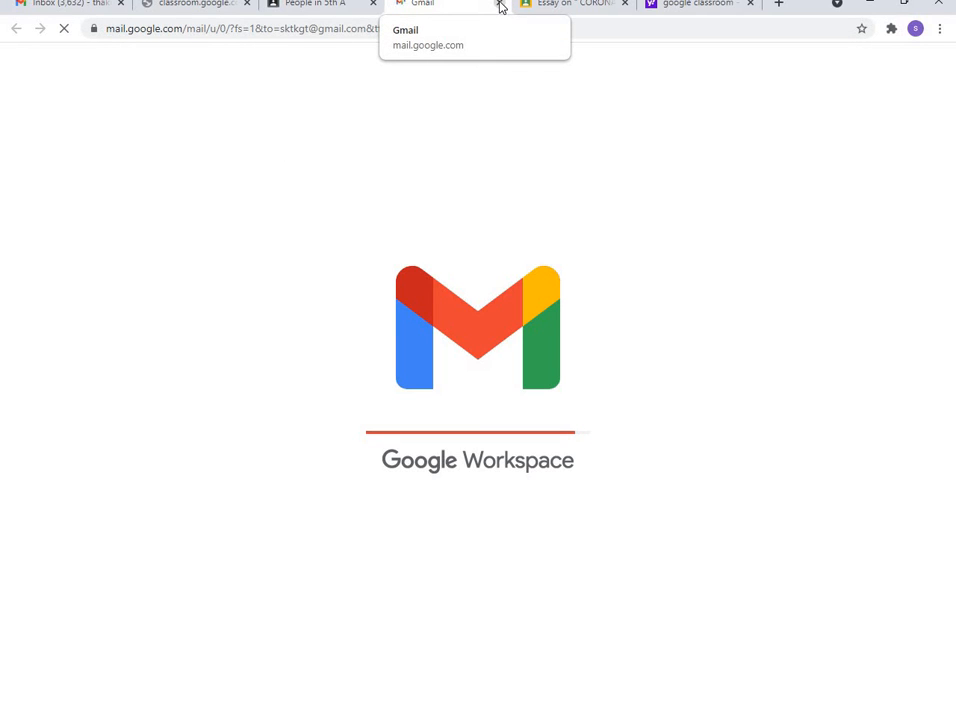
pyautogui.click(501, 6)
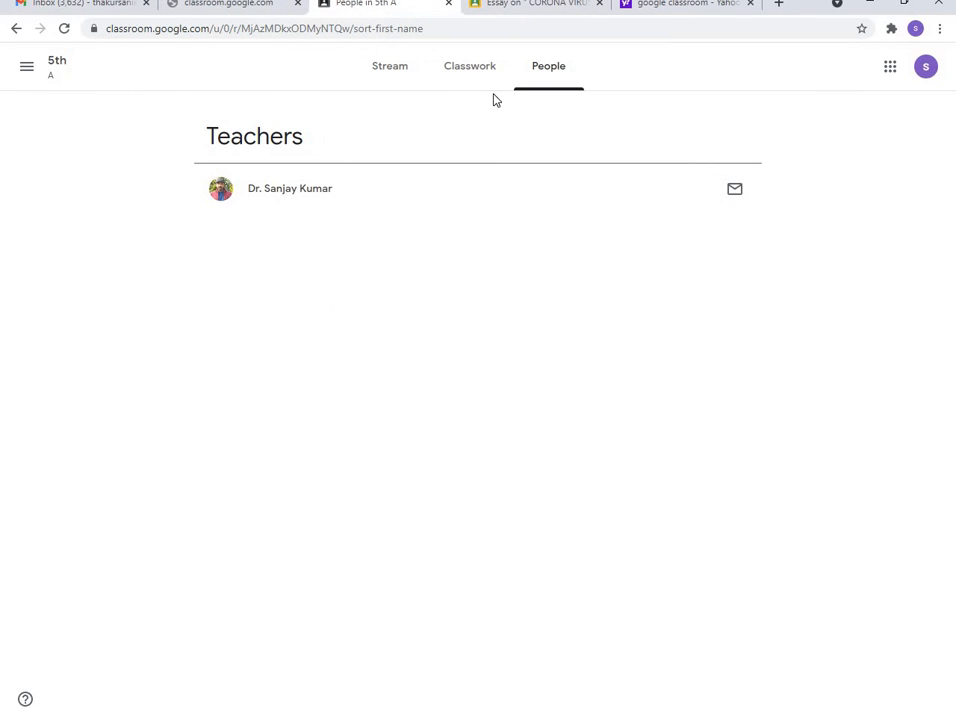
# Scroll the 5th A stream, then open its empty Classwork page
pyautogui.click(390, 70)
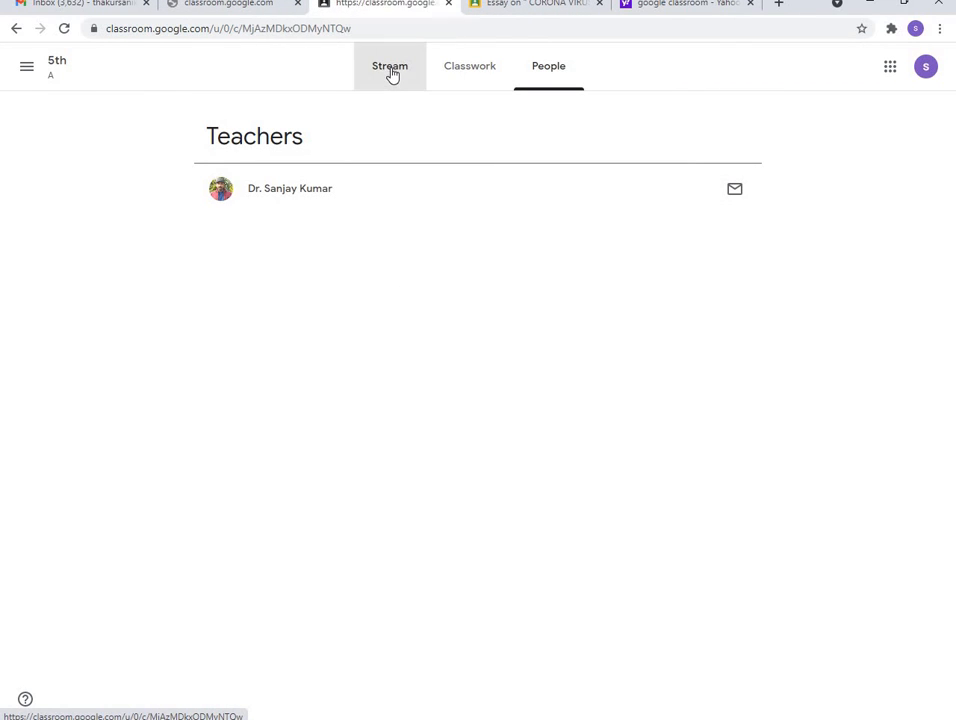
pyautogui.scroll(-1, 316, 352)
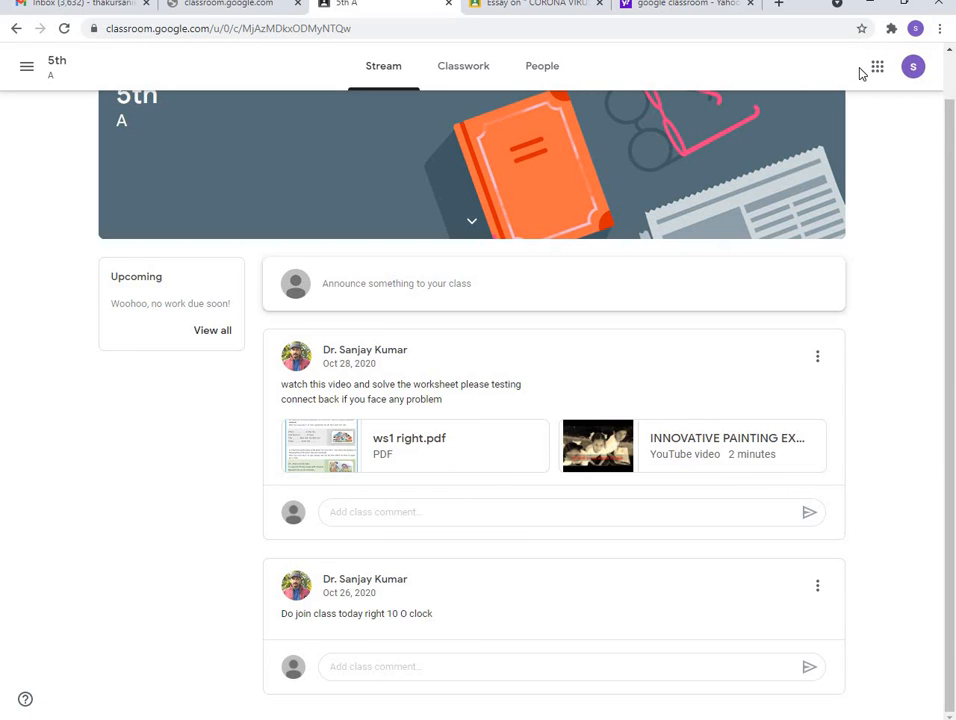
pyautogui.click(481, 79)
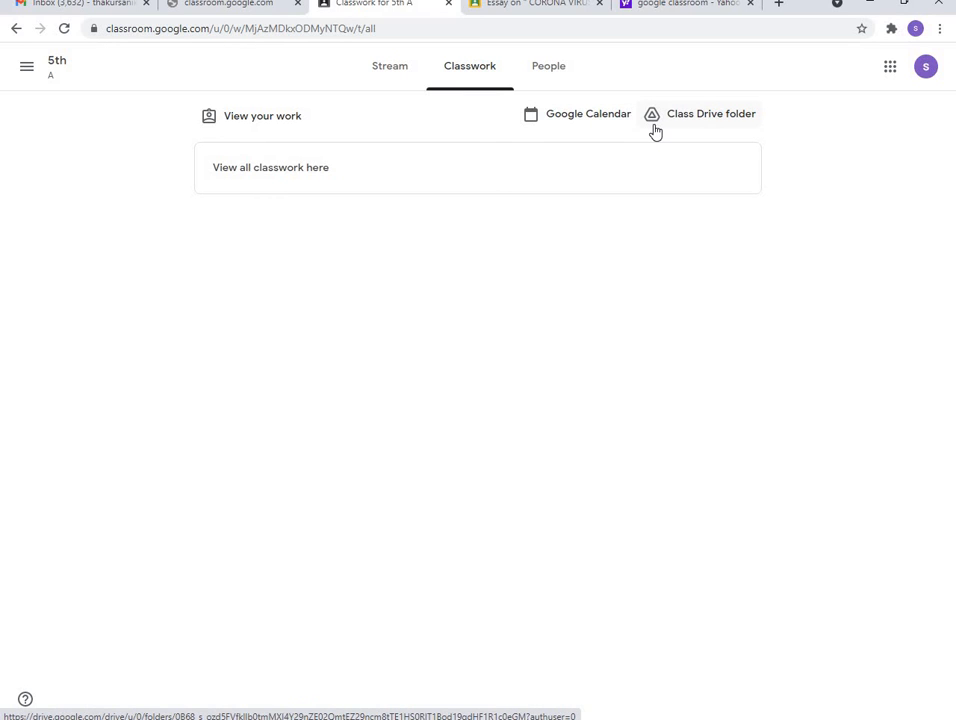
# Check your 5th A work under the Assigned, Returned, Missing and All filters, all empty
pyautogui.click(265, 122)
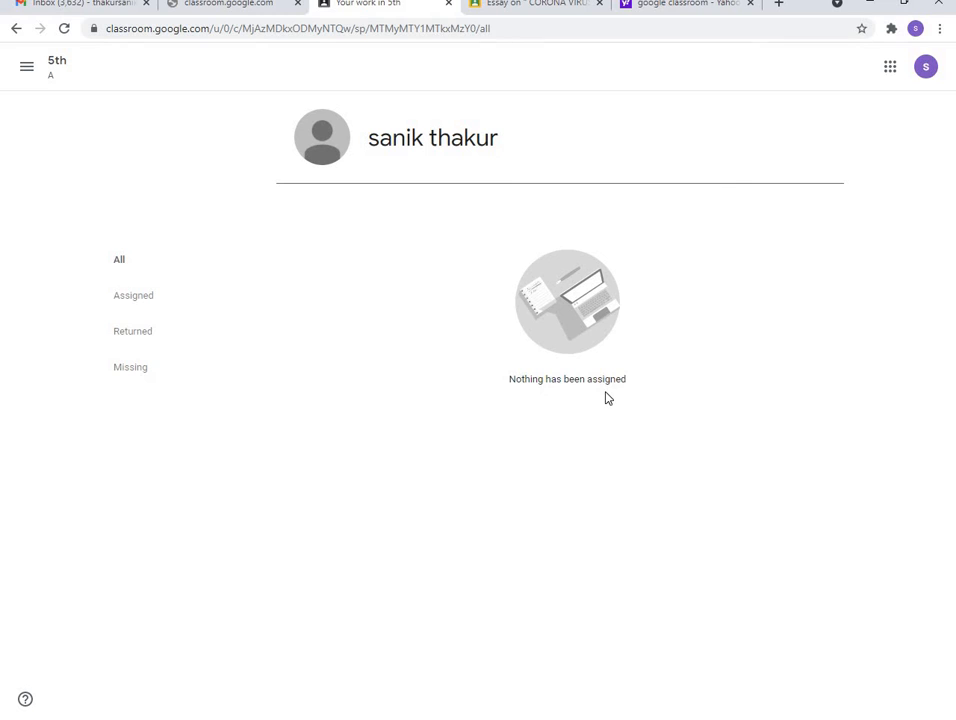
pyautogui.click(130, 307)
pyautogui.click(131, 334)
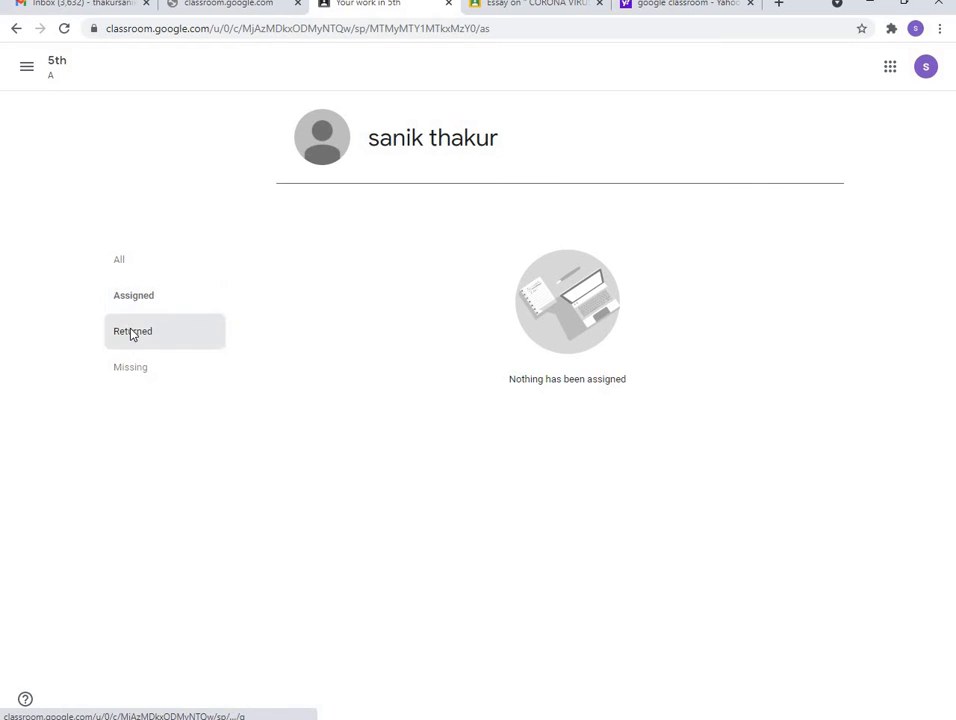
pyautogui.click(153, 382)
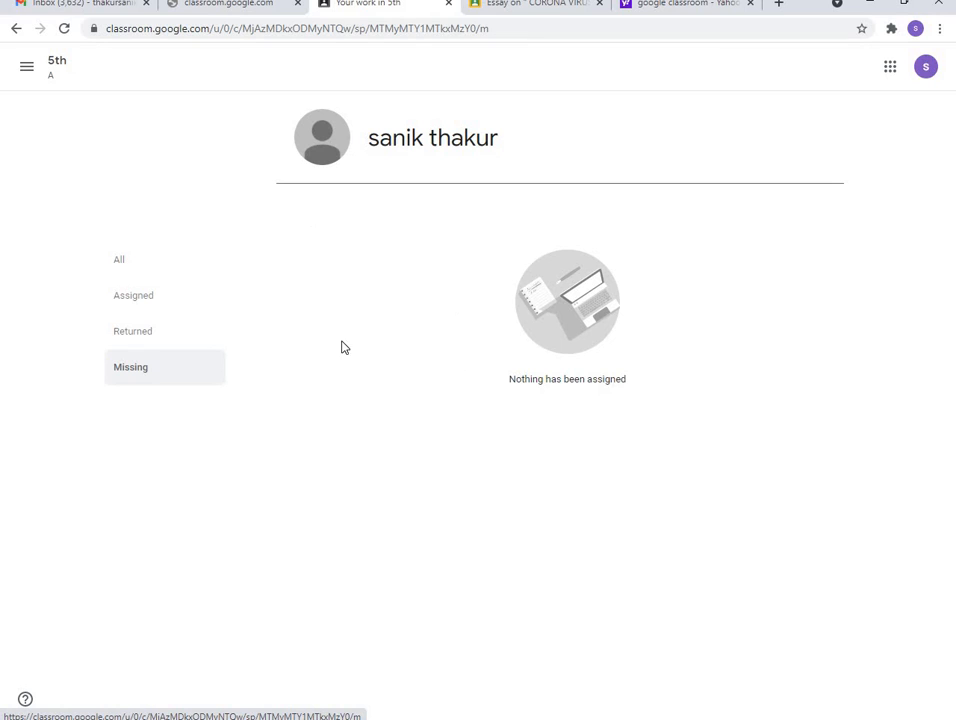
pyautogui.click(129, 264)
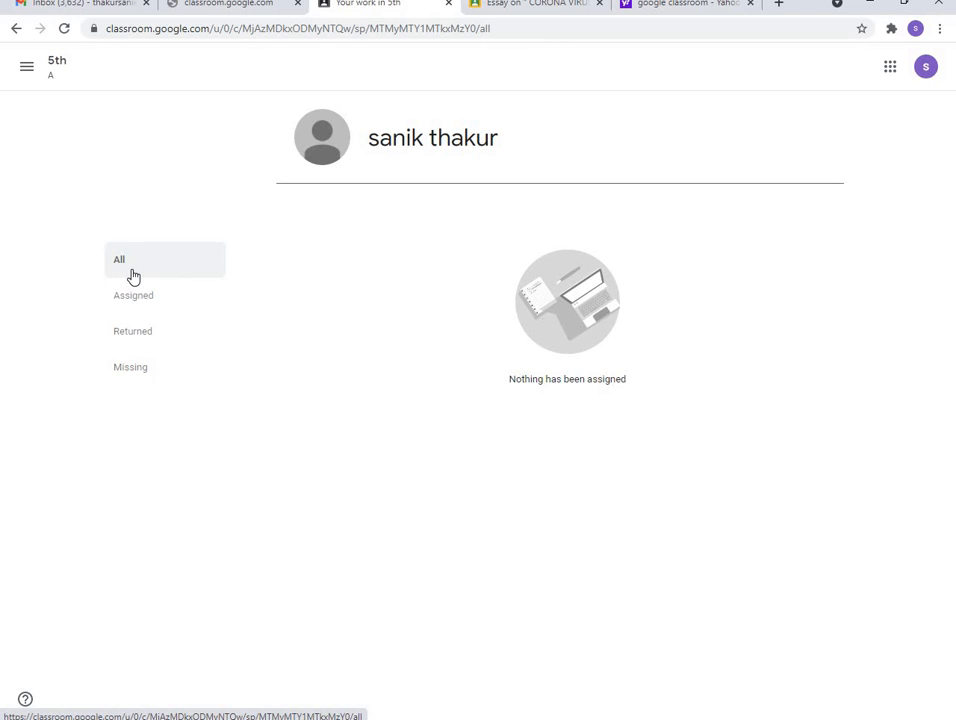
pyautogui.click(17, 30)
# Visit the 5th class stream, then return to Classes home showing all six class cards
pyautogui.click(27, 66)
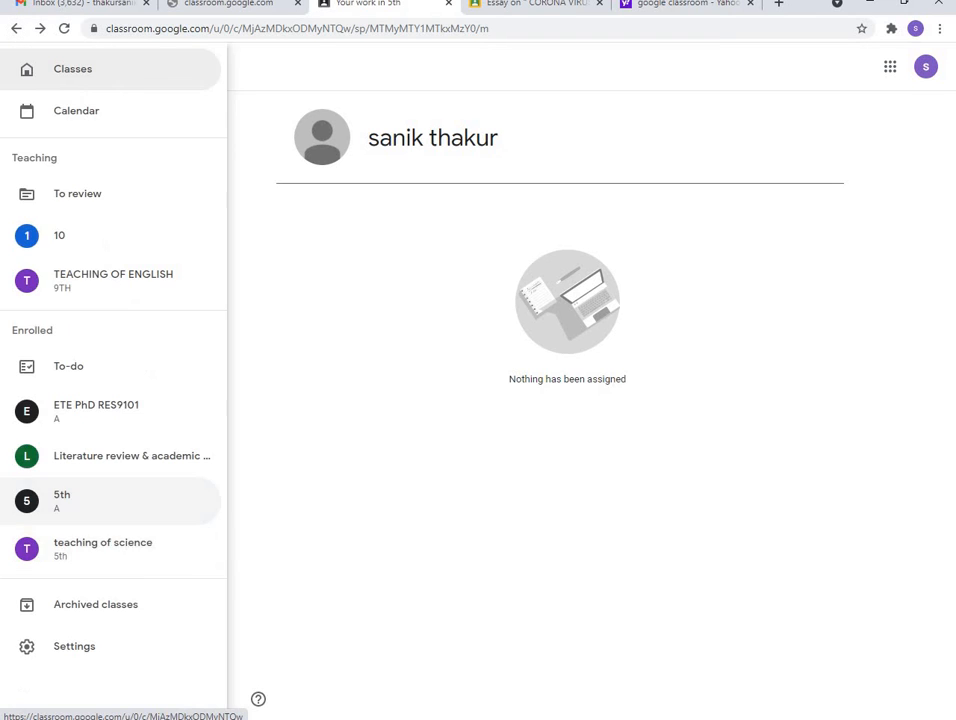
pyautogui.click(62, 440)
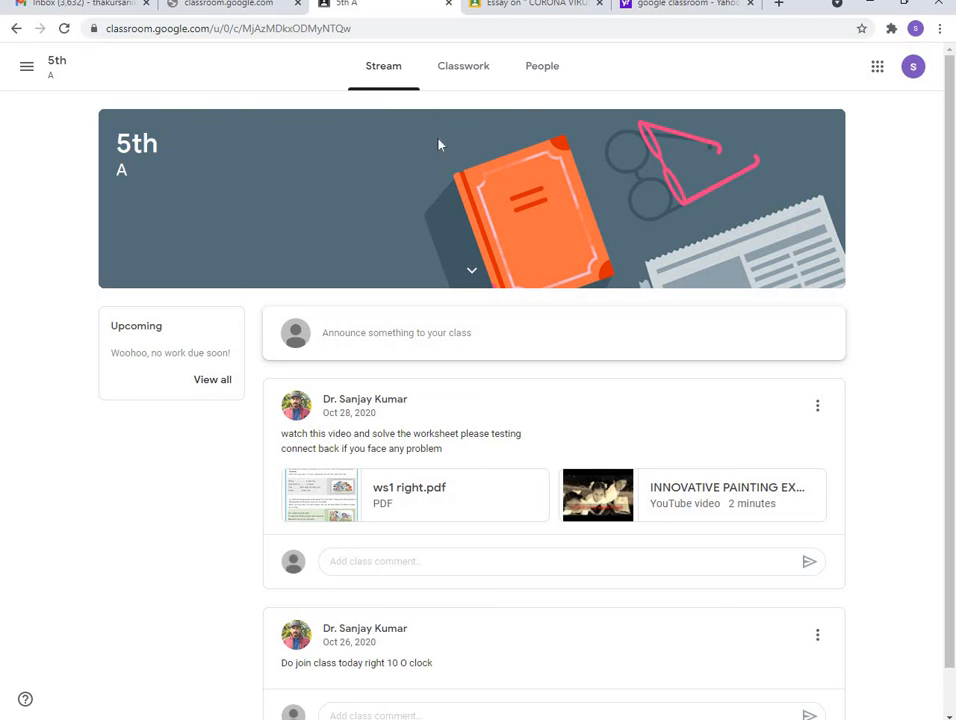
pyautogui.scroll(-1, 438, 143)
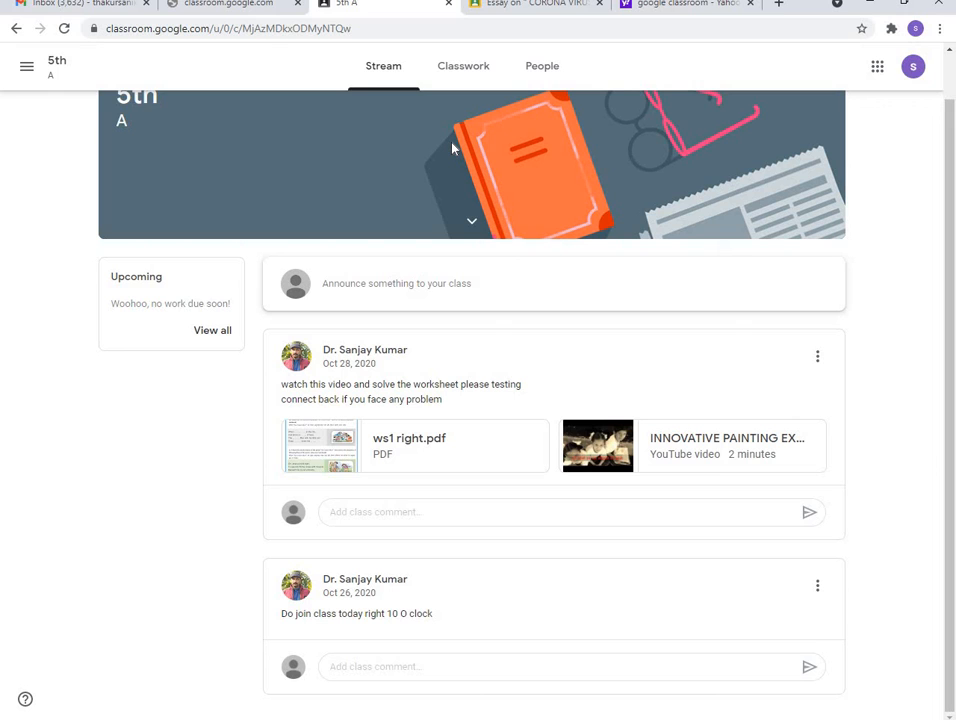
pyautogui.click(27, 66)
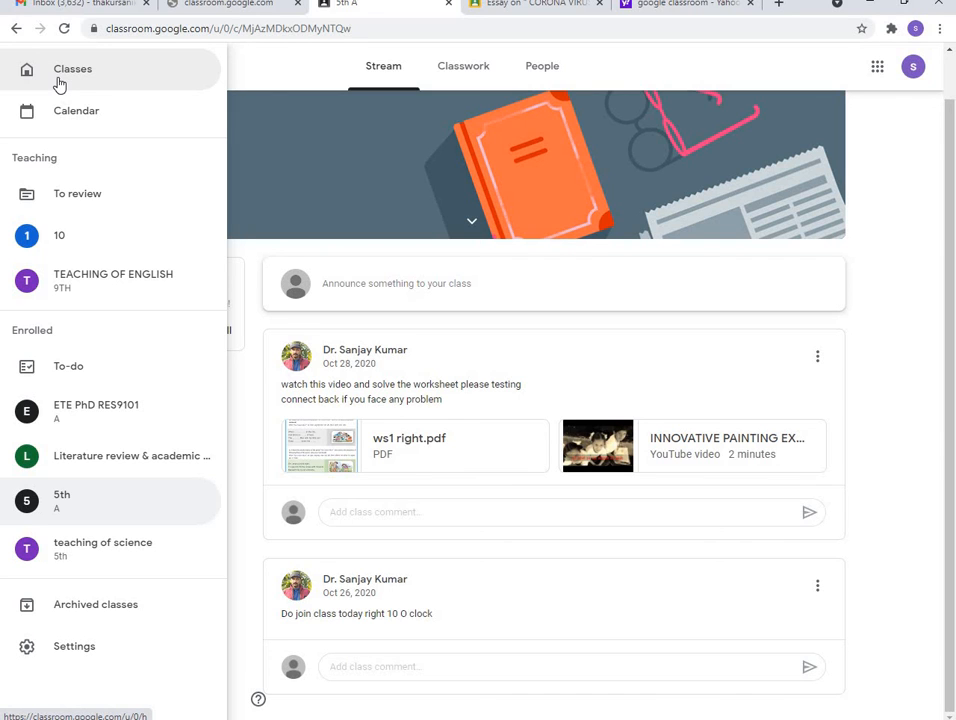
pyautogui.click(58, 80)
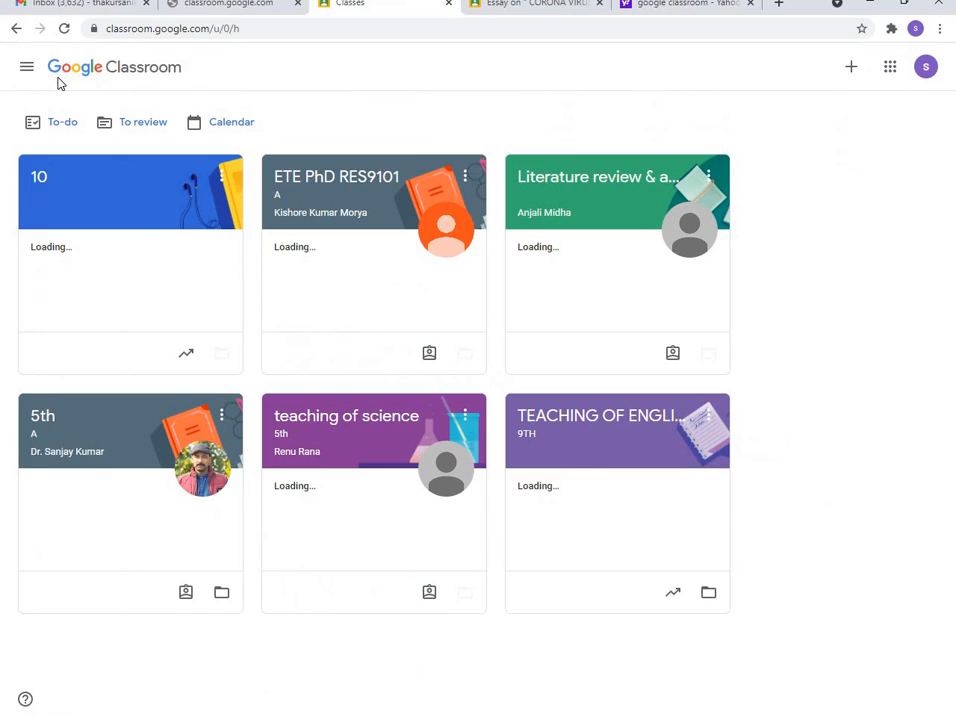